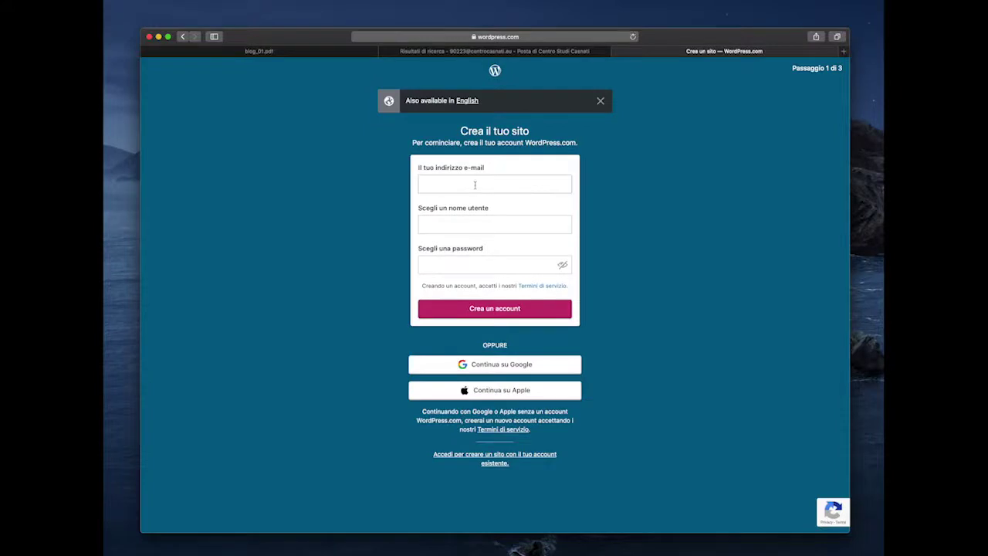
- Enter the sign-up e-mail address, username and password, then submit 'Crea un account'
left_click(479, 186)
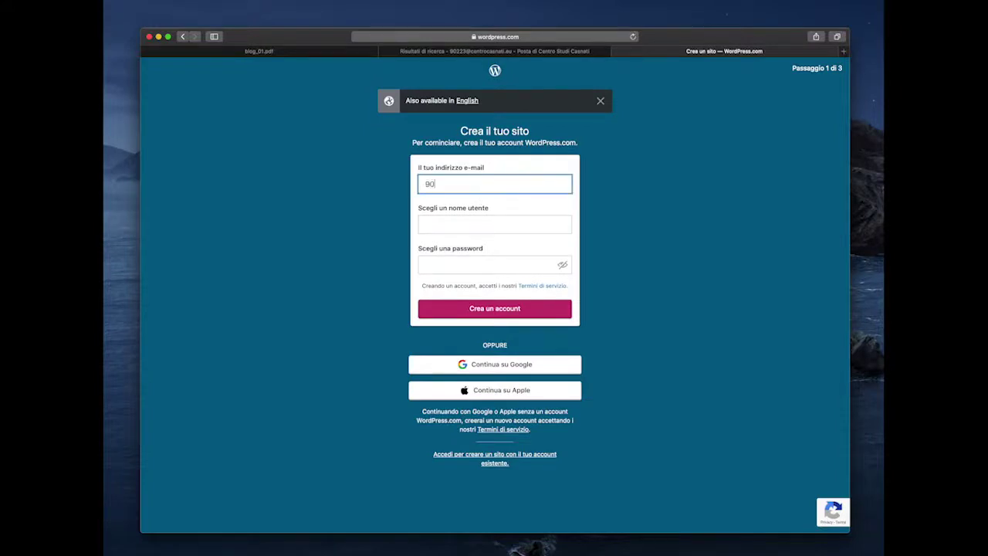
key("Tab")
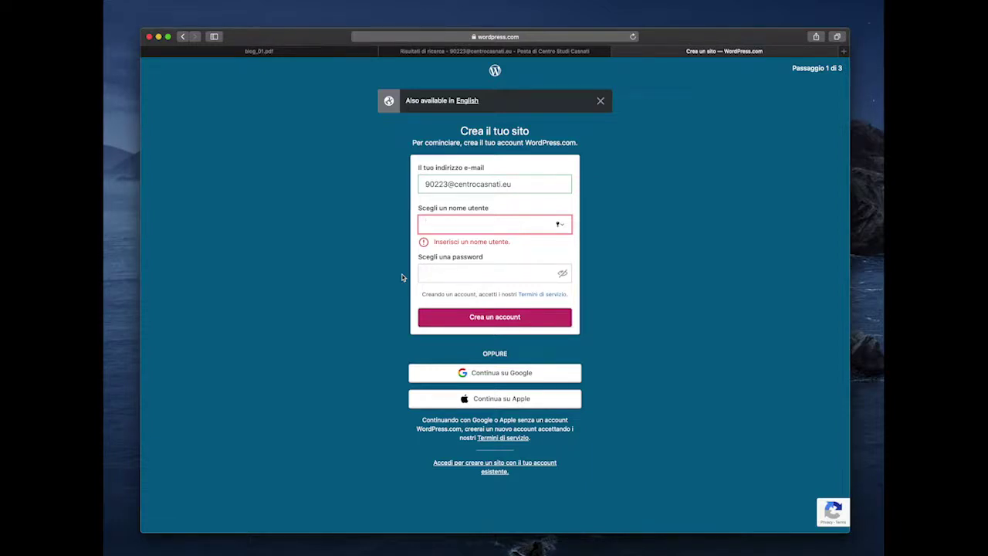
type("c")
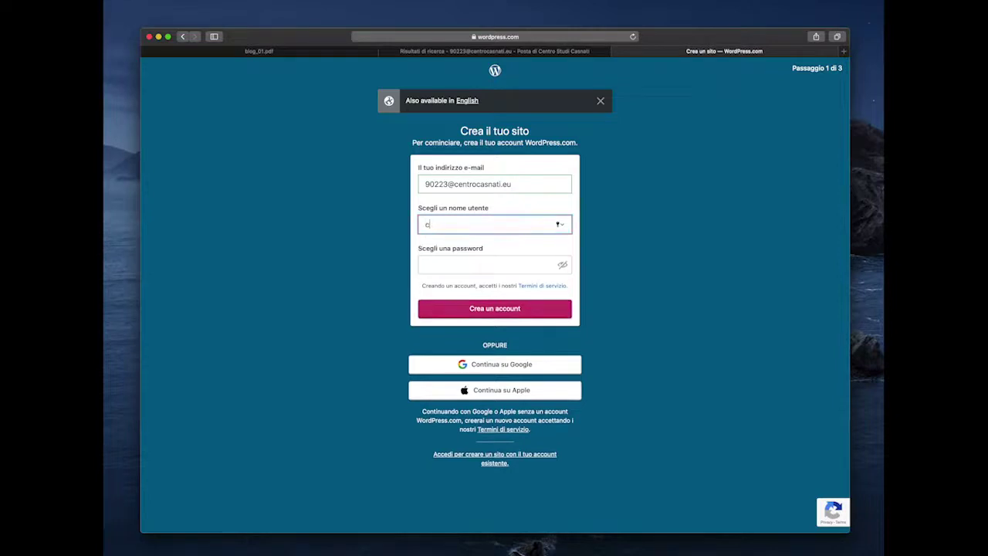
type("sasnatiblog")
left_click(472, 269)
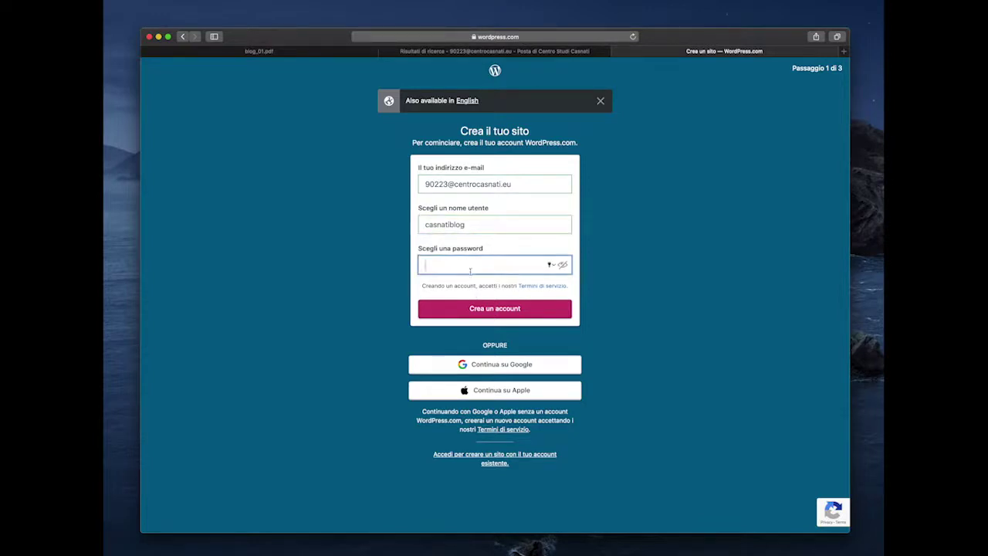
type("•••••")
left_click(487, 312)
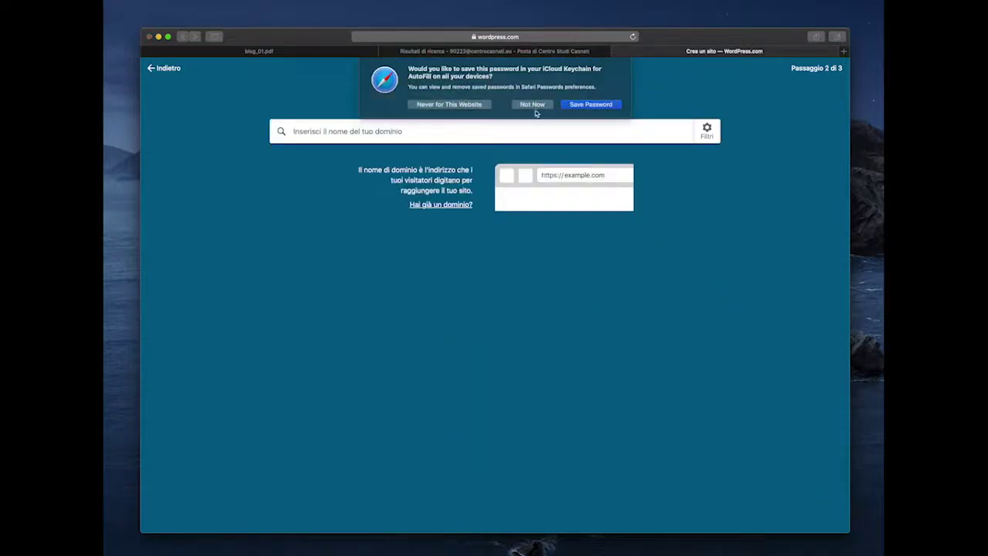
- Dismiss Safari's save-password prompt, then open and close the domain filters unchanged
left_click(534, 106)
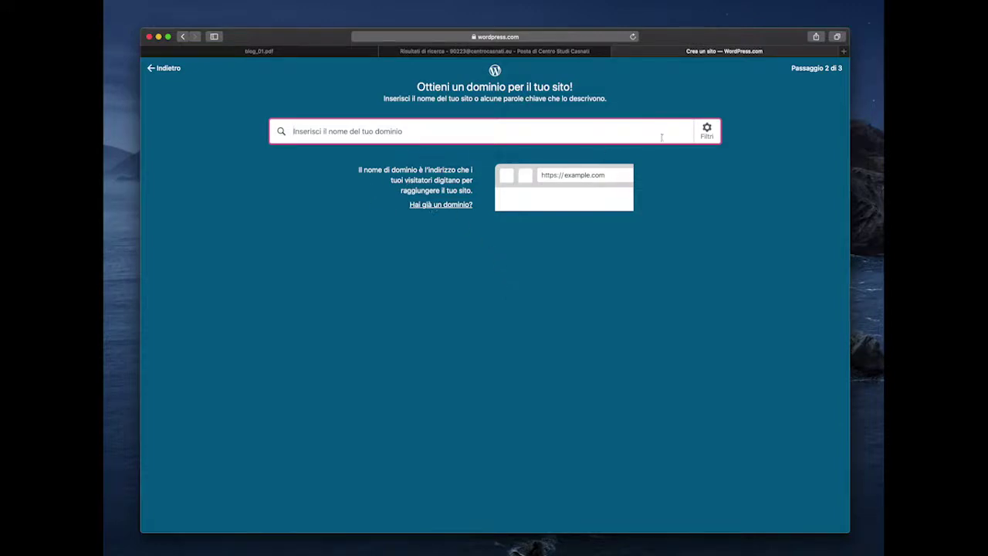
left_click(712, 136)
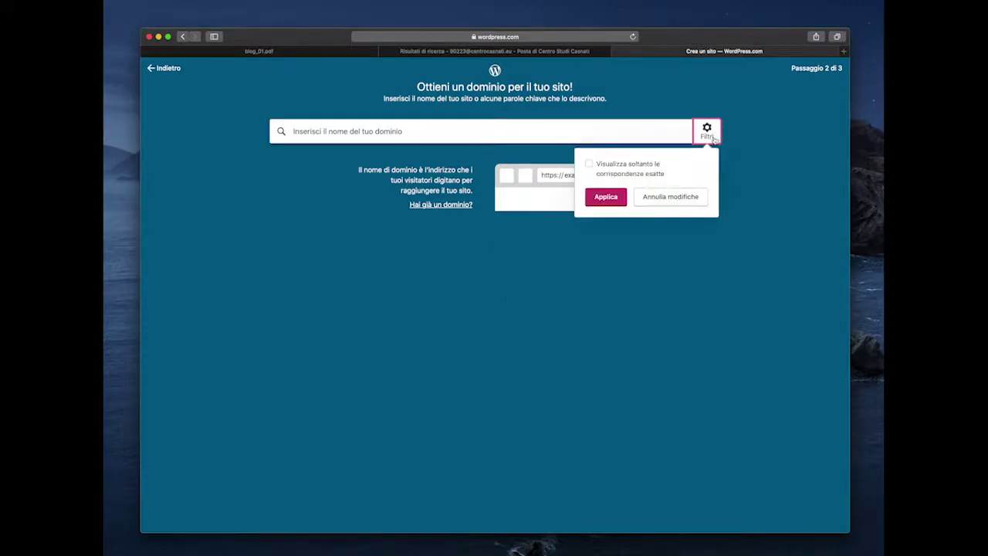
left_click(709, 133)
- Search domains for 'casnatiblog' and scroll through the suggested addresses and prices
left_click(420, 135)
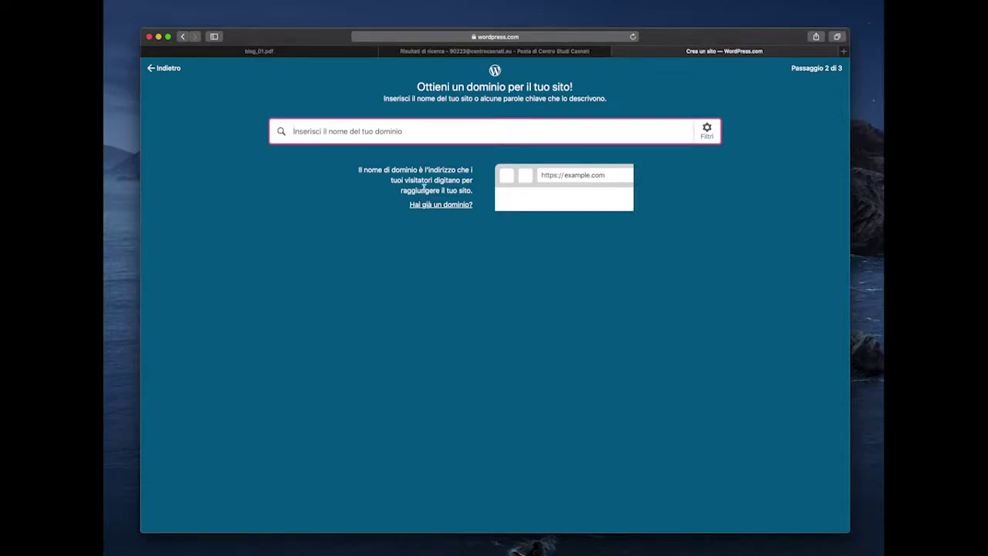
type("cas")
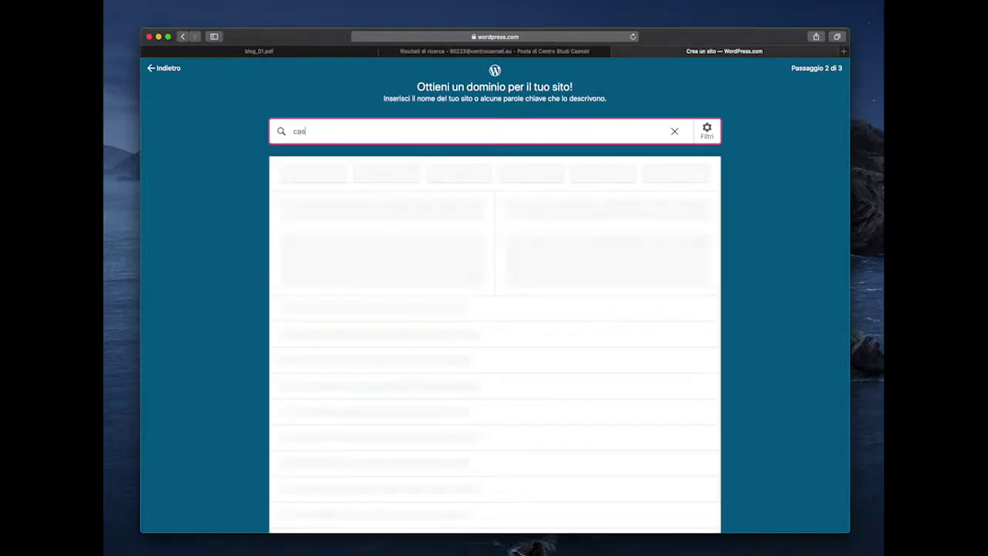
type("natiblog")
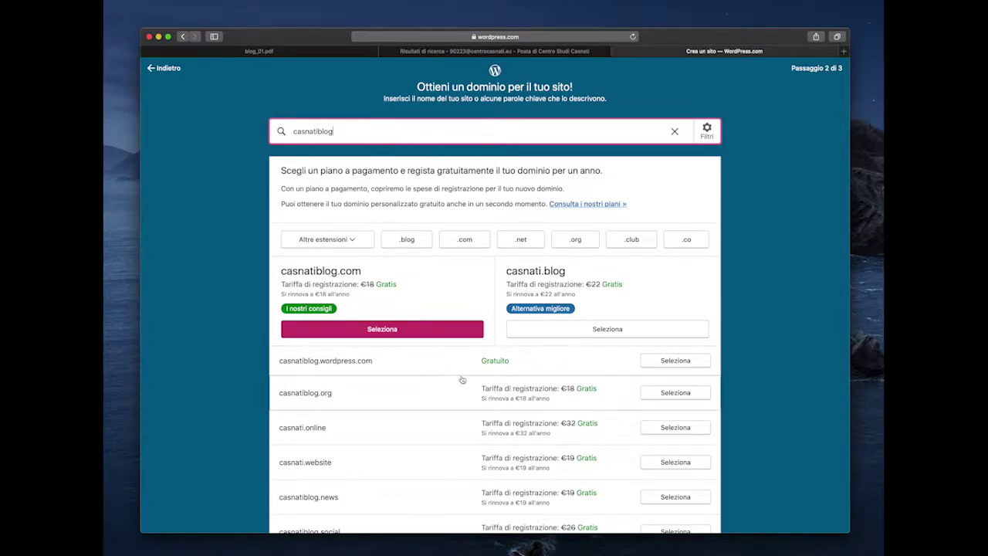
scroll(460, 392, "down", 1)
scroll(460, 392, "down", 2)
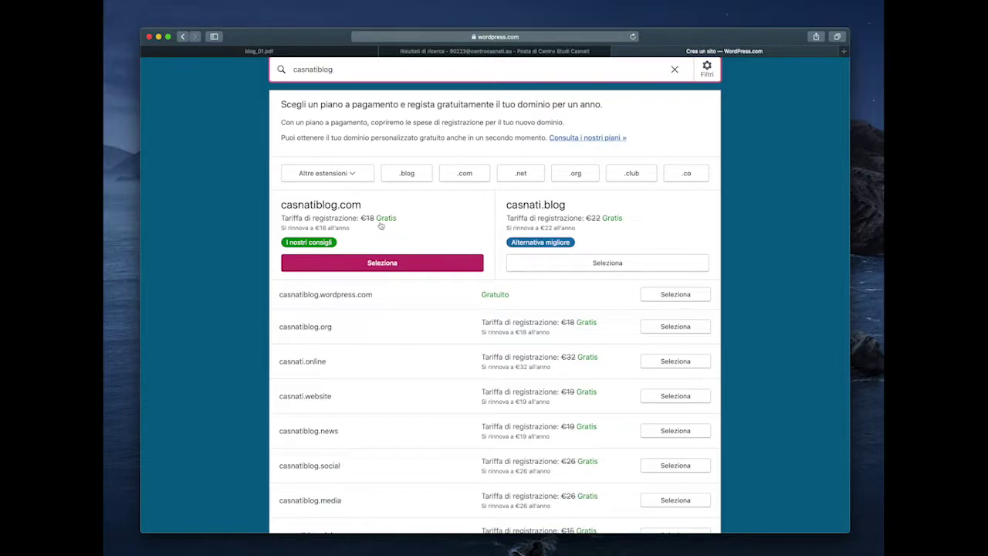
scroll(392, 413, "down", 1)
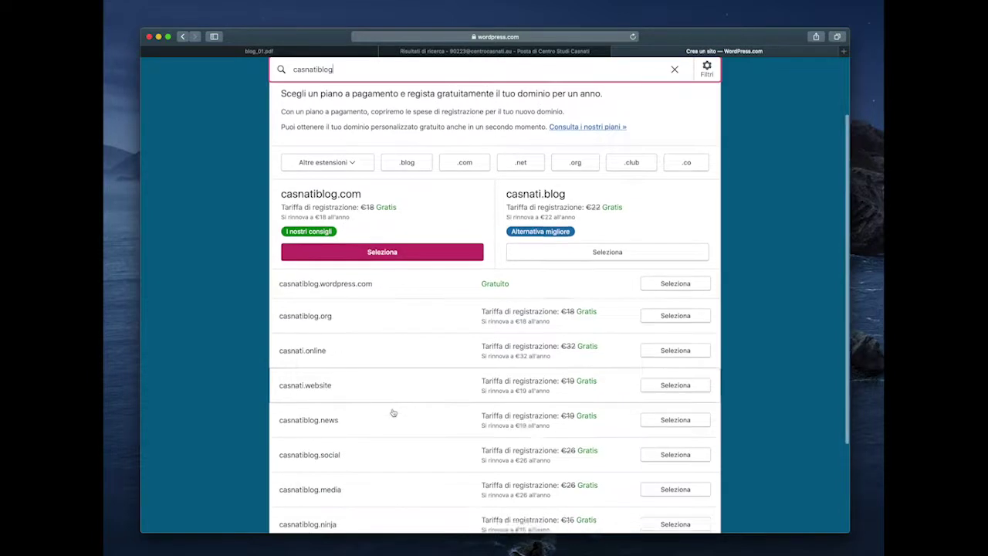
scroll(494, 402, "down", 2)
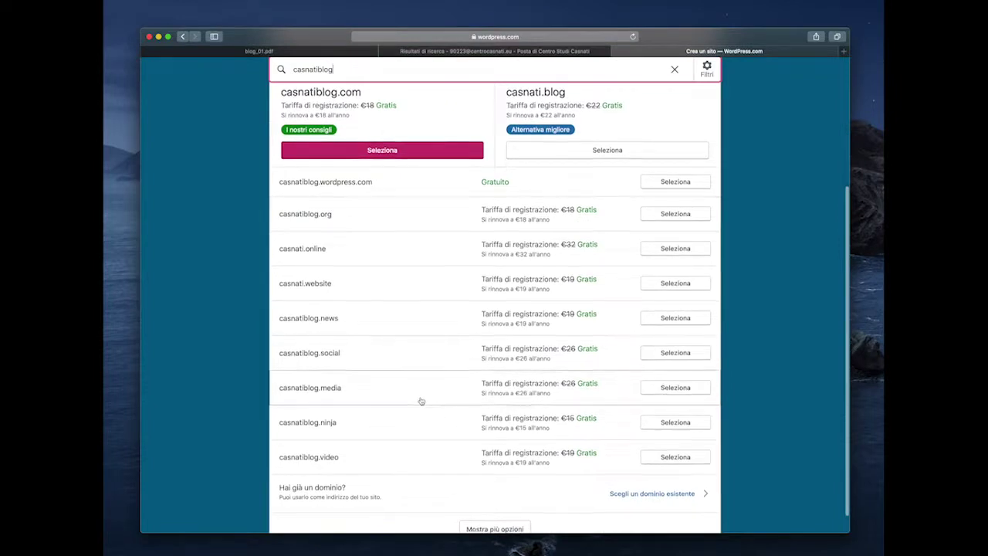
scroll(421, 400, "down", 1)
scroll(421, 401, "up", 3)
scroll(420, 400, "up", 1)
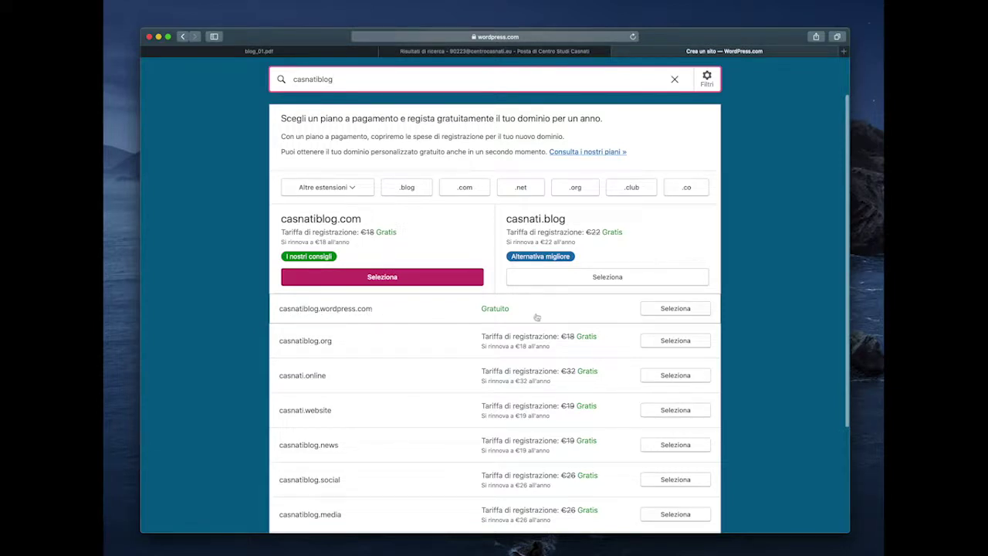
scroll(540, 232, "up", 2)
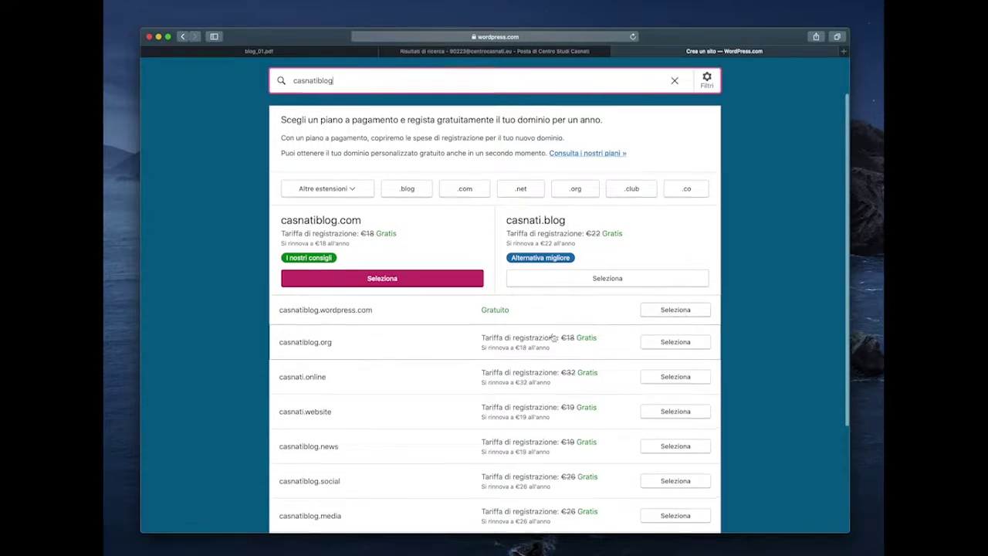
double_click(328, 131)
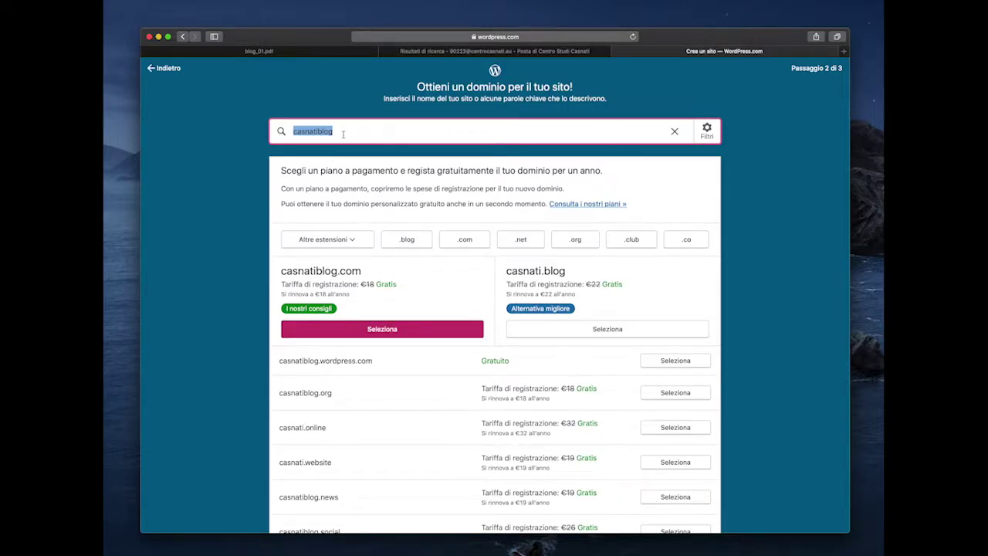
type("marco")
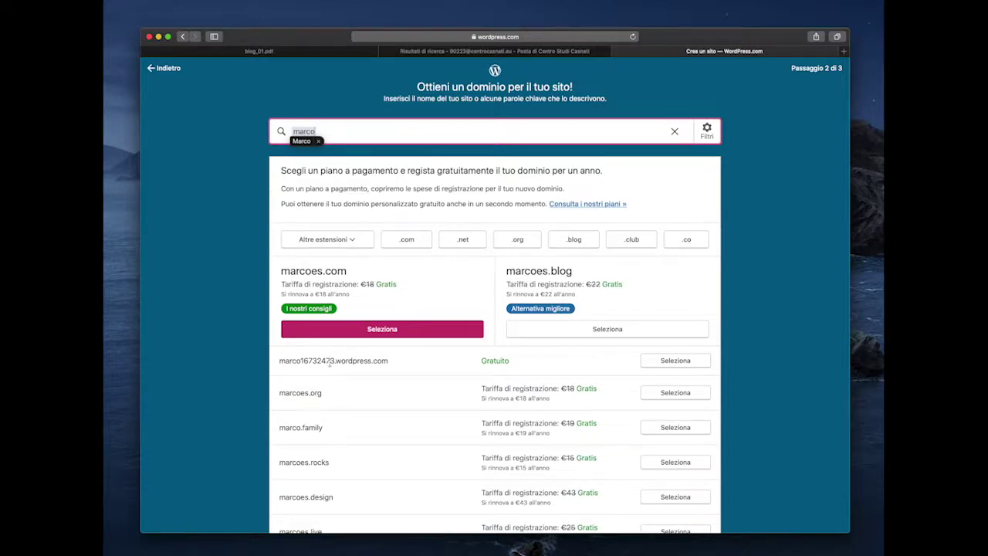
left_click(331, 361)
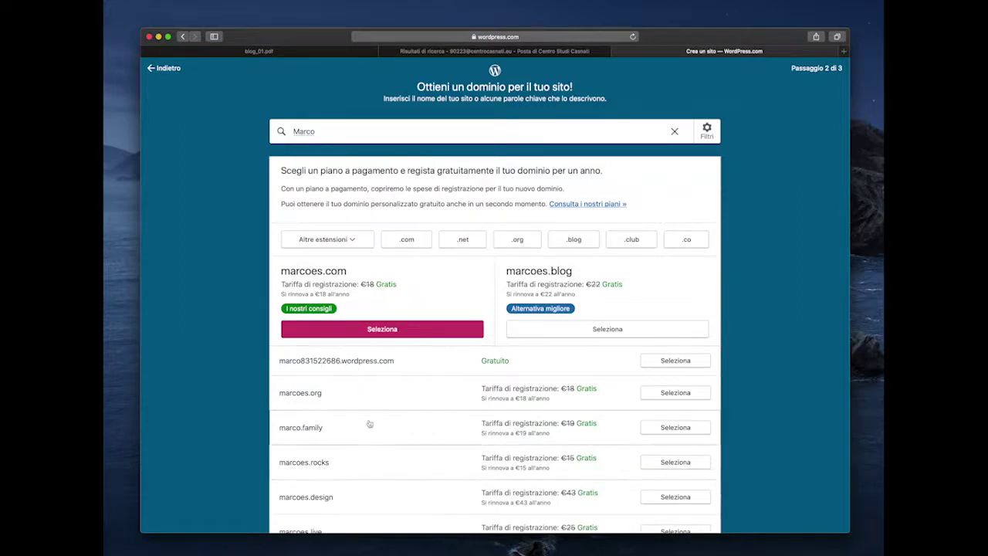
double_click(303, 131)
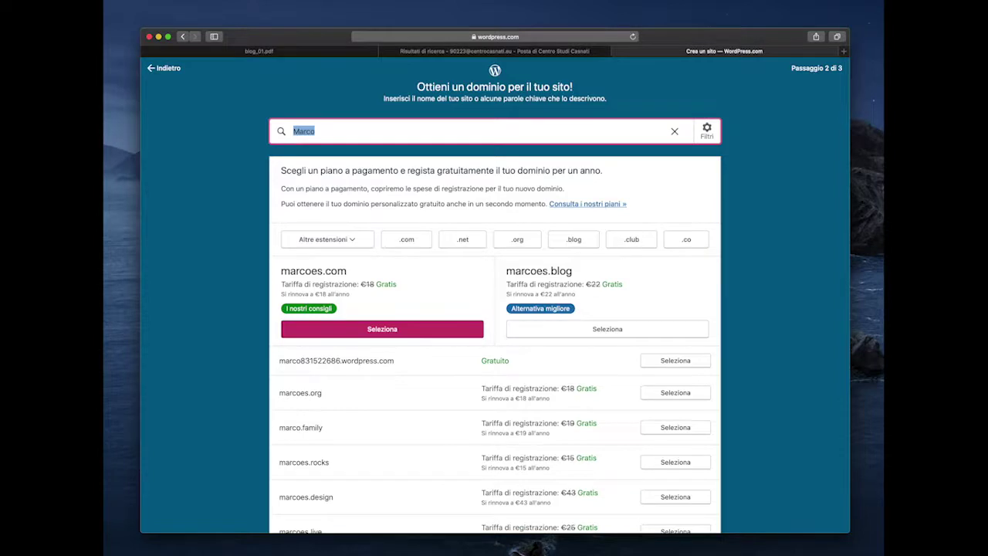
type("ma")
key("BackSpace")
key("BackSpace")
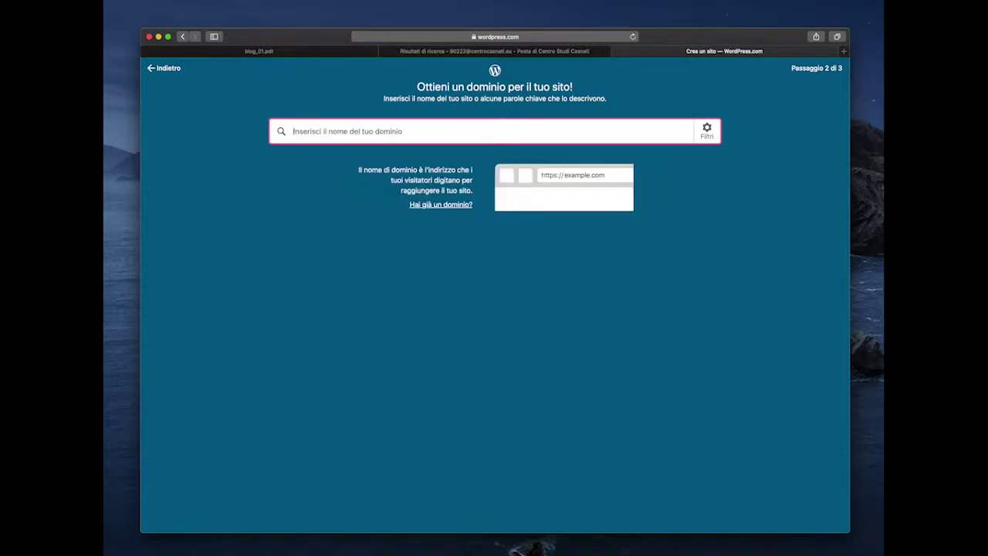
type("casnatib")
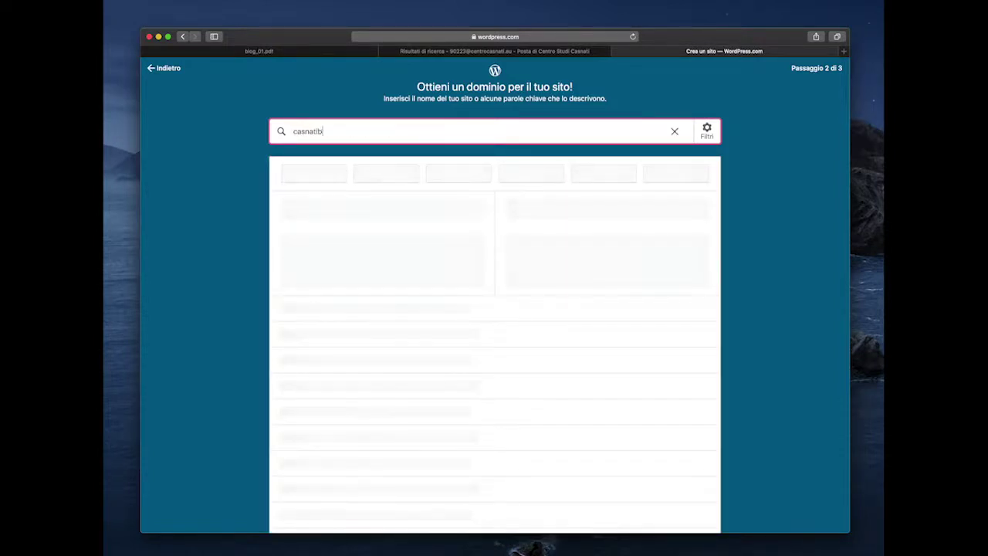
type("log")
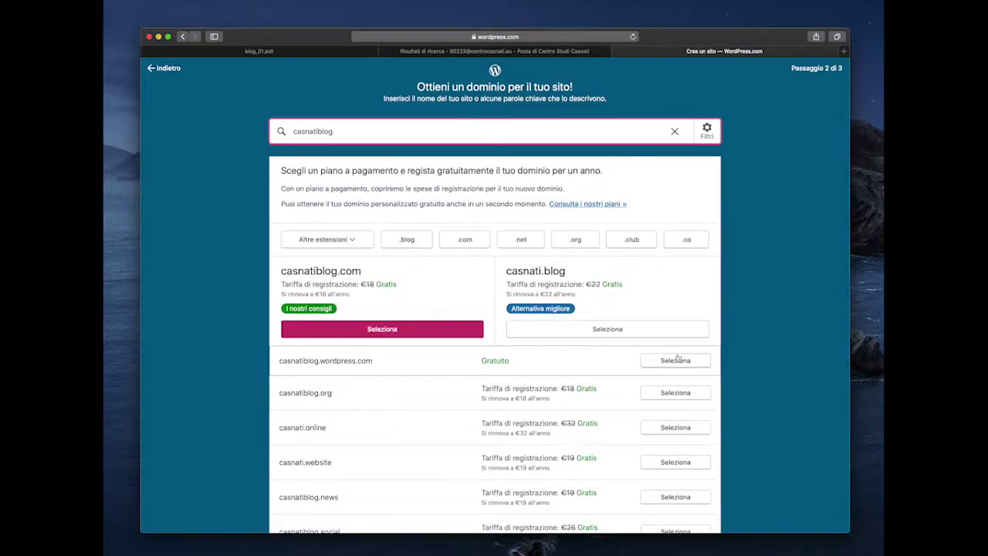
- Select the free casnatiblog.wordpress.com address and start with a free site instead of a plan
left_click(678, 361)
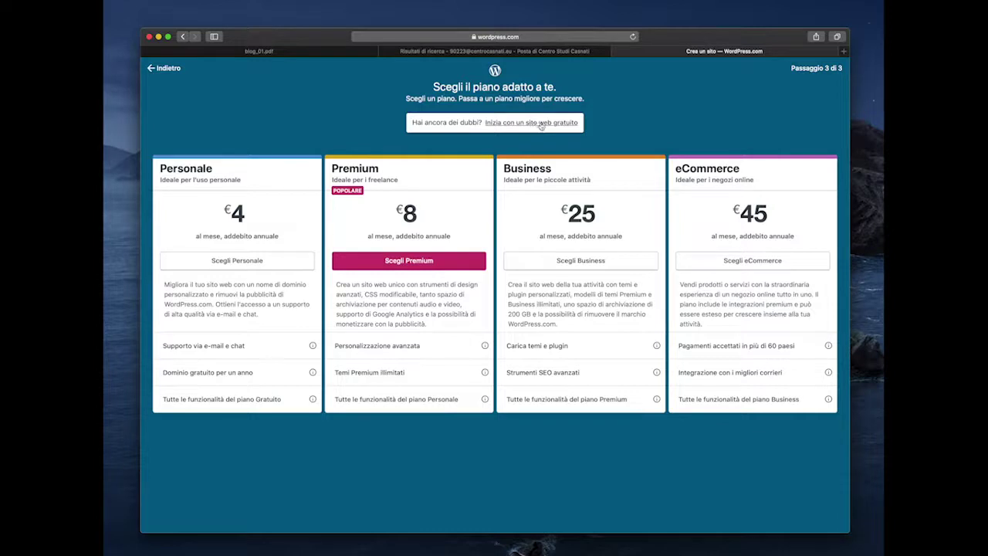
left_click(544, 123)
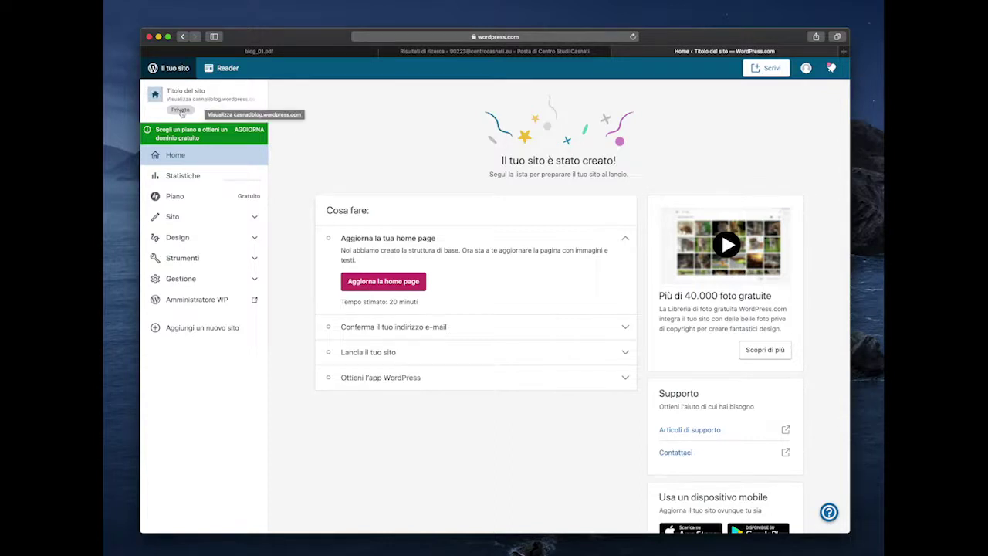
- Preview the new site, select its not-launched notice, then switch to the Gmail search results
left_click(198, 106)
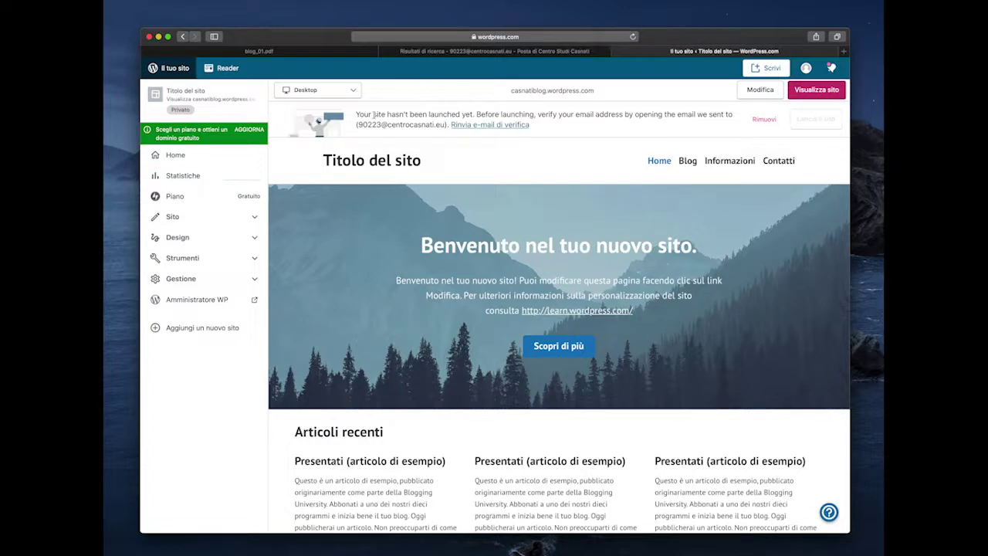
left_click_drag(374, 115, 497, 228)
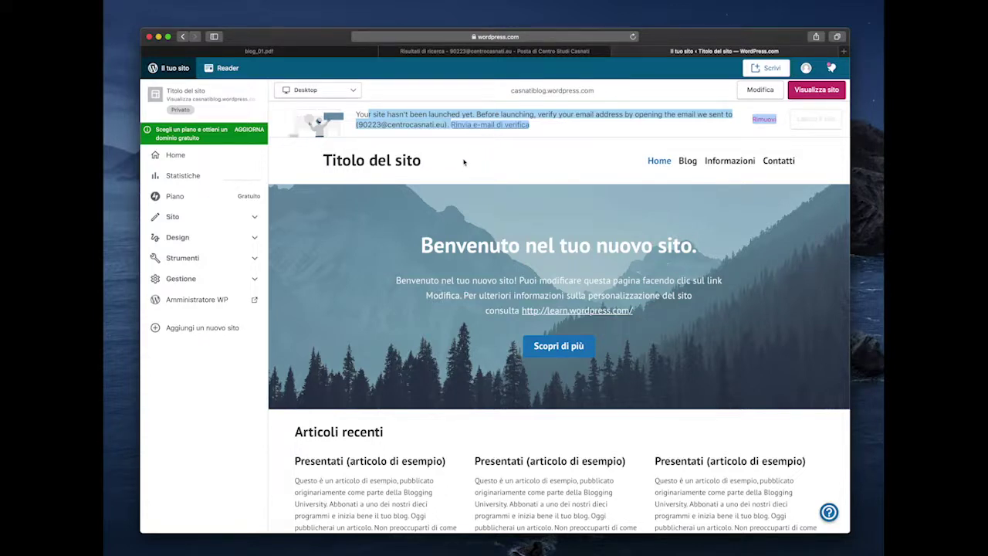
left_click(501, 52)
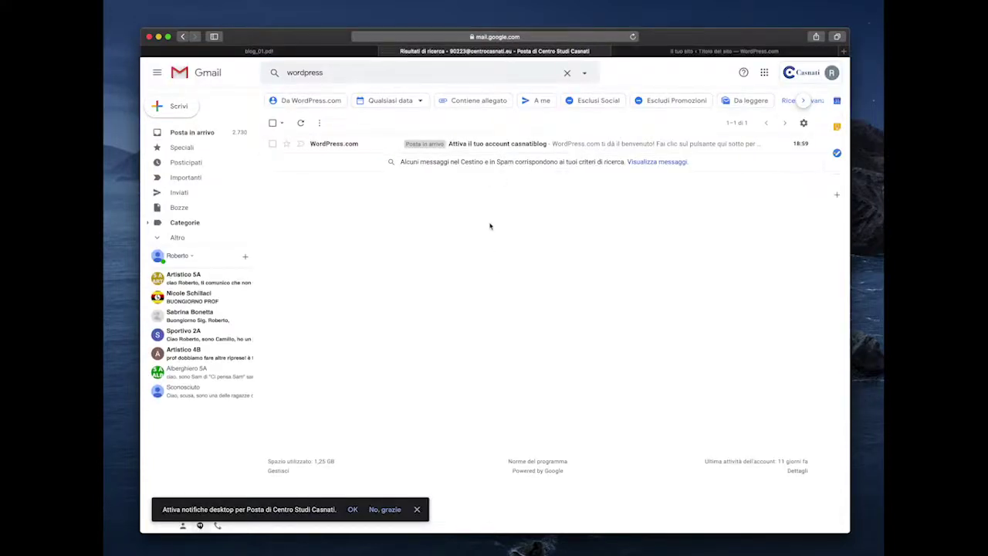
- Open the WordPress.com activation e-mail and confirm the address with 'Conferma ora'
left_click(489, 145)
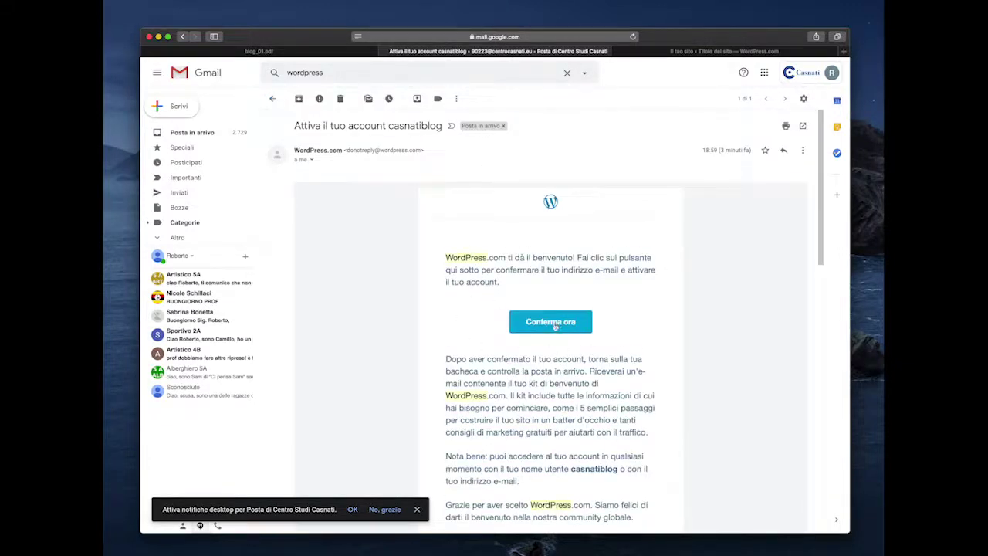
left_click(554, 325)
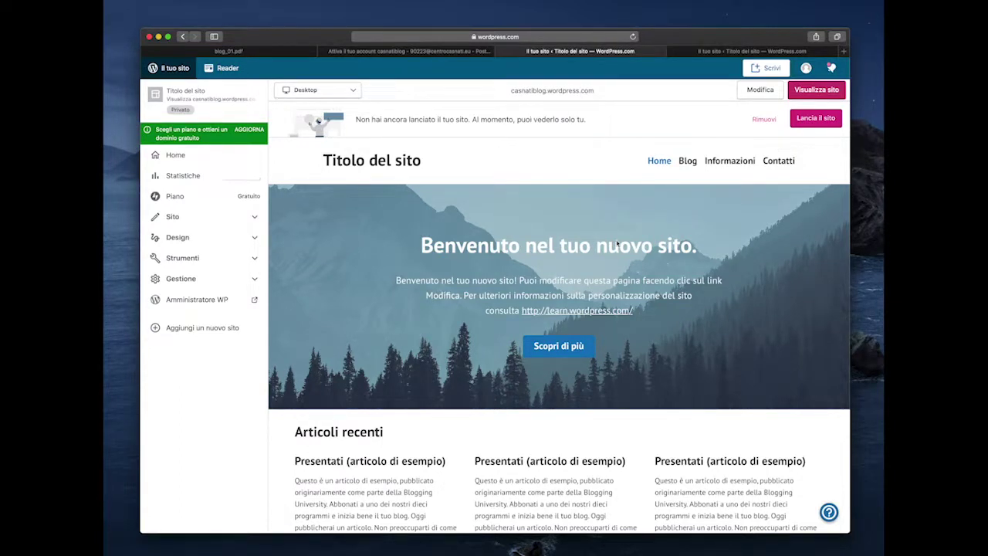
- Expand and collapse the Sito and Design sidebar sections, then switch to the blog_01.pdf slides
left_click(219, 219)
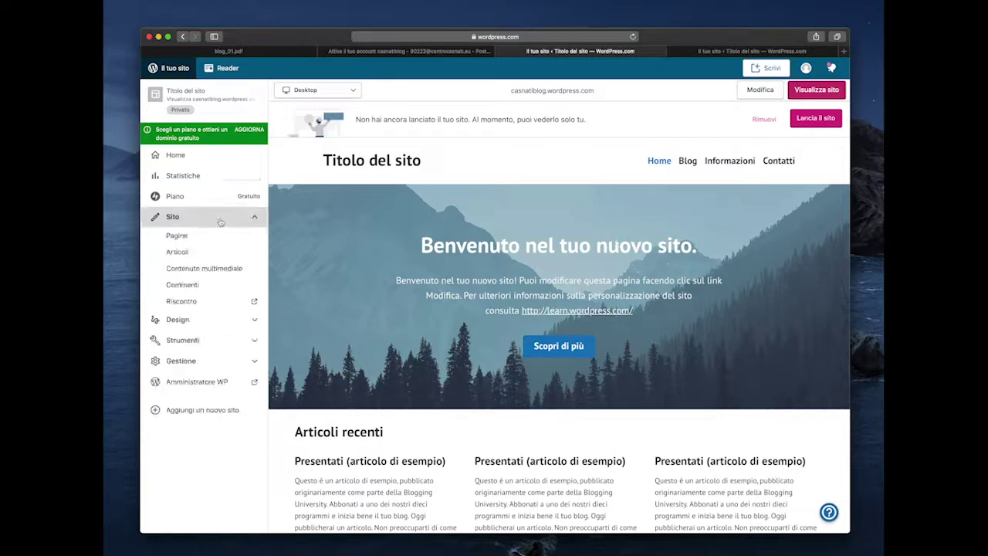
left_click(227, 221)
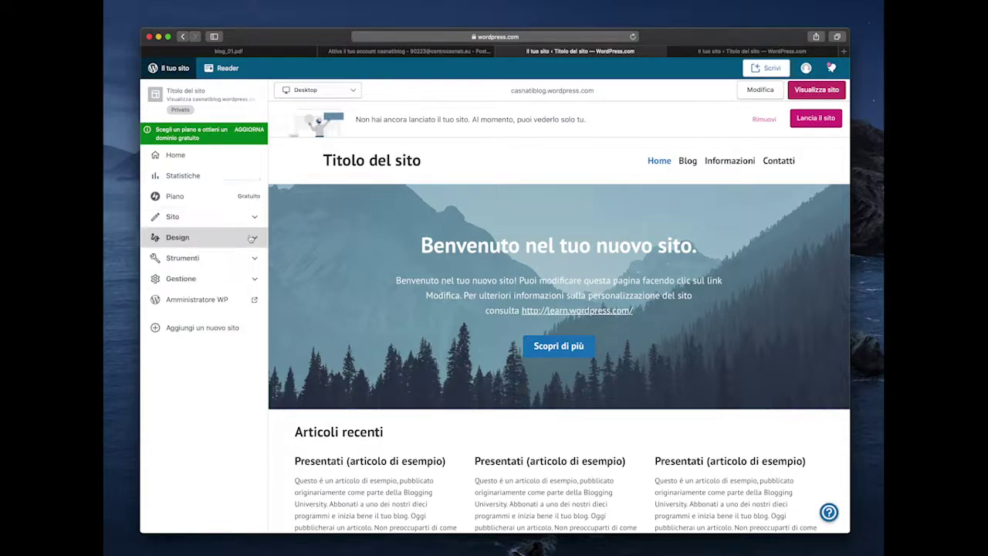
left_click(253, 237)
left_click(251, 238)
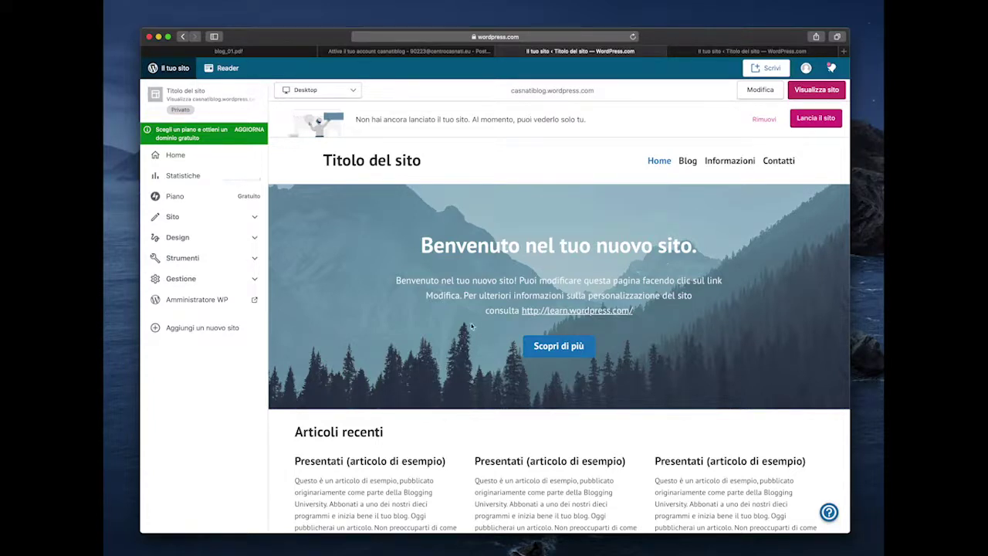
left_click(266, 51)
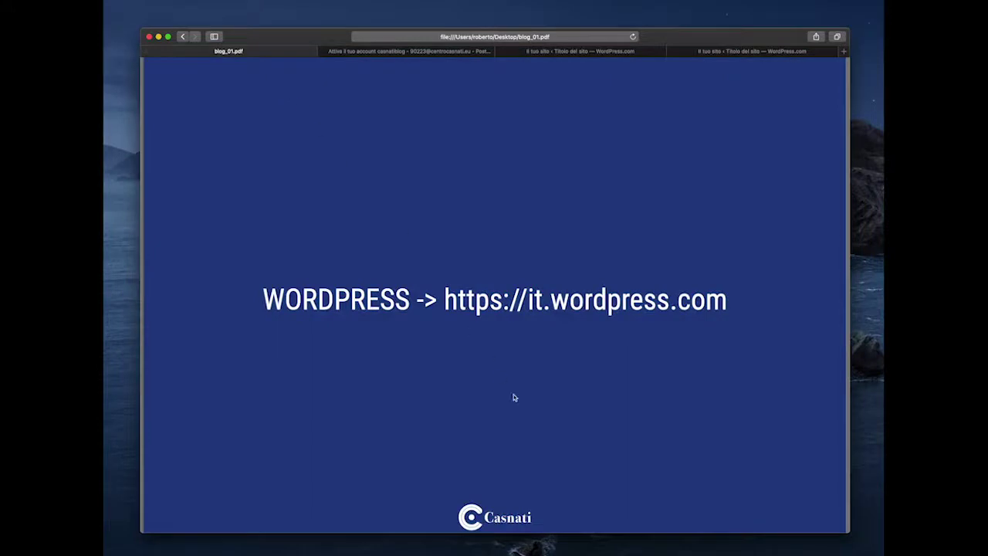
- Scroll to the 'Parola d'ordine? SMANETTARE!' slide, then return to the WordPress.com tab
scroll(514, 397, "down", 10)
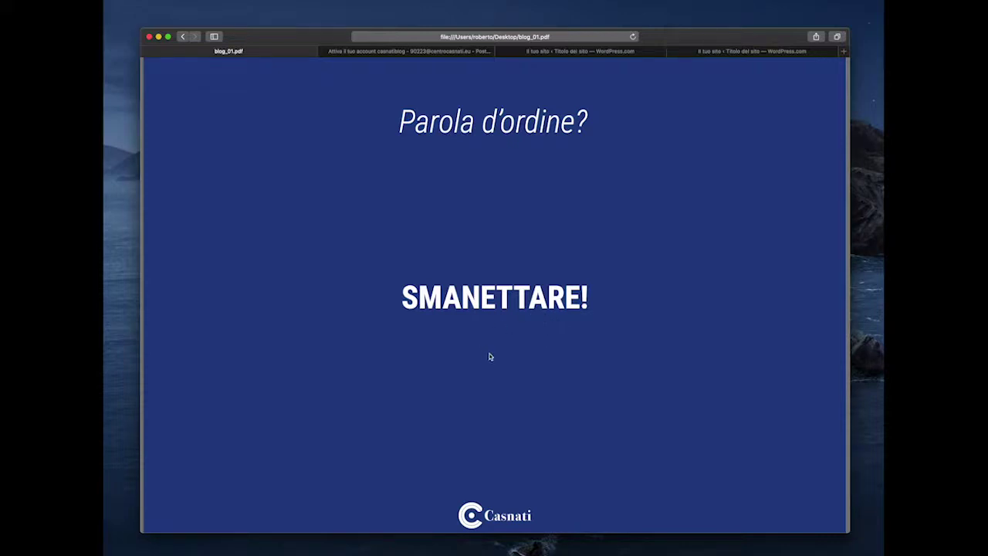
left_click(587, 51)
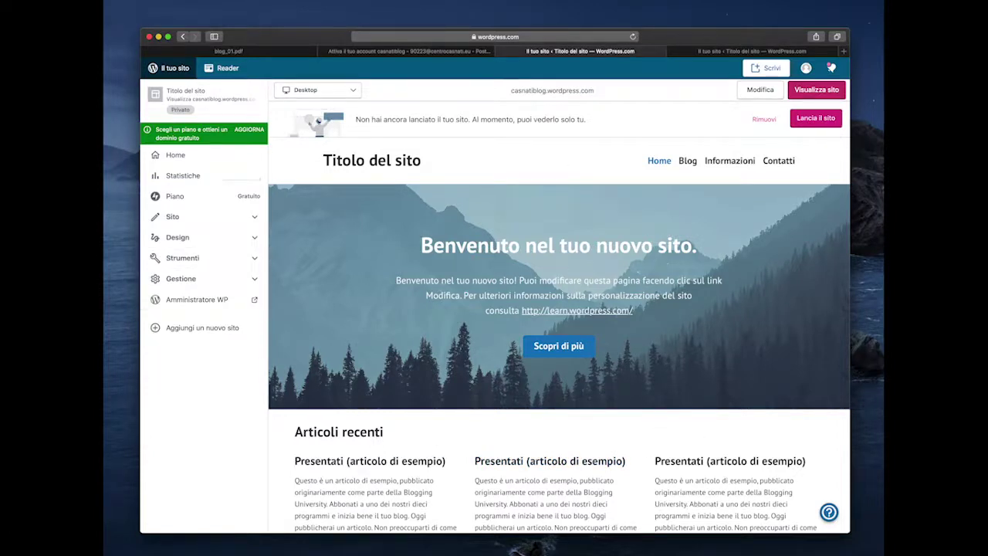
- Copy the casnatiblog.wordpress.com address, close the duplicate tab, and load the address in a new tab
left_click_drag(511, 91, 580, 92)
right_click(580, 92)
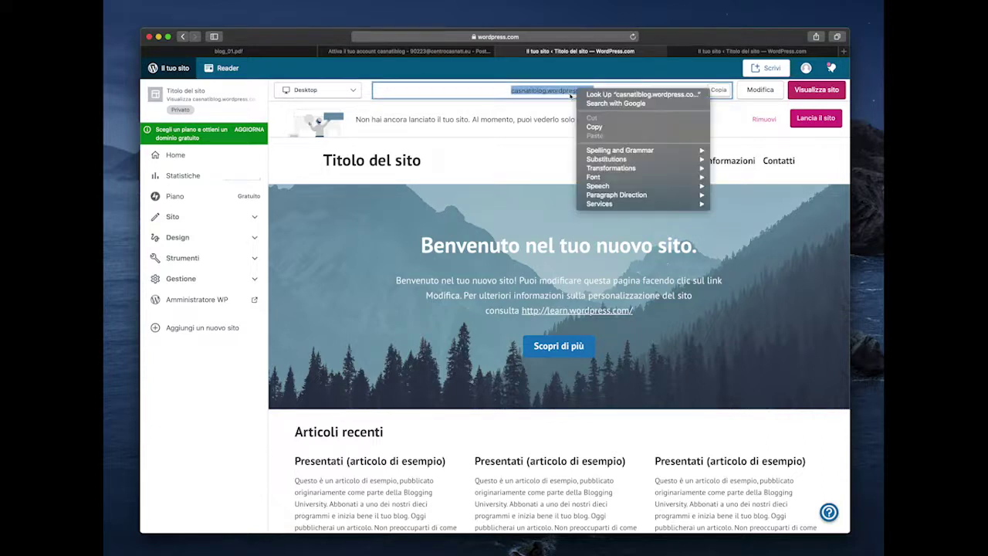
left_click(604, 128)
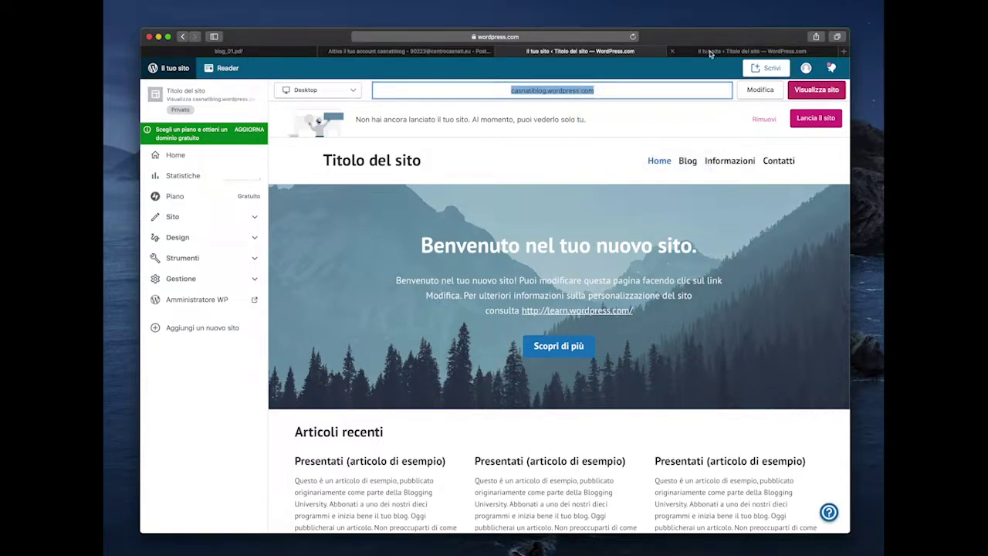
left_click(673, 51)
left_click(843, 51)
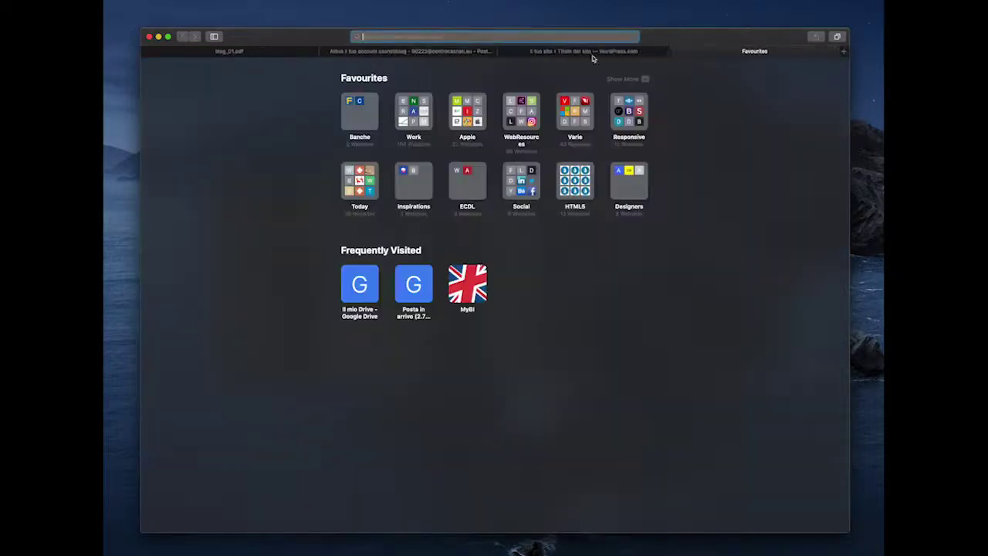
right_click(528, 37)
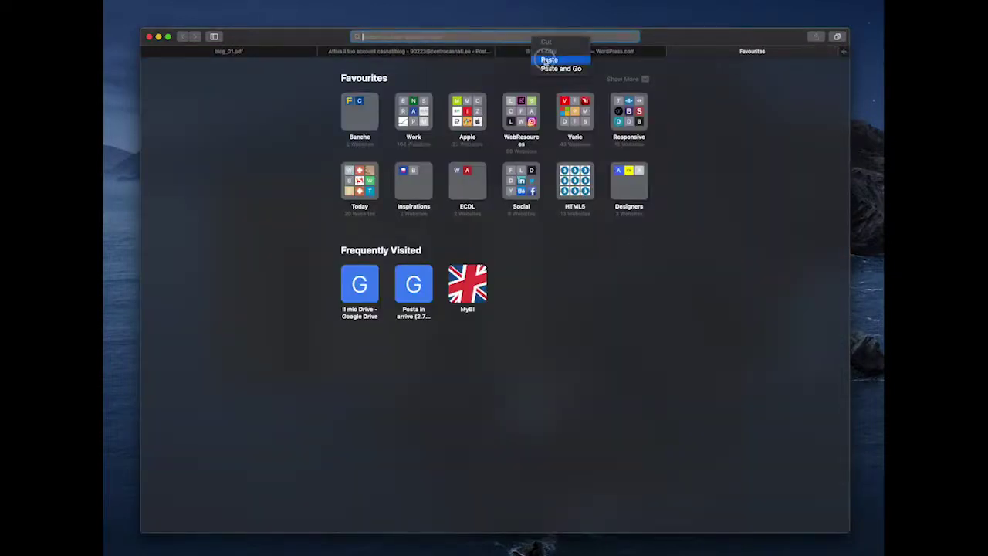
left_click(544, 59)
key("Return")
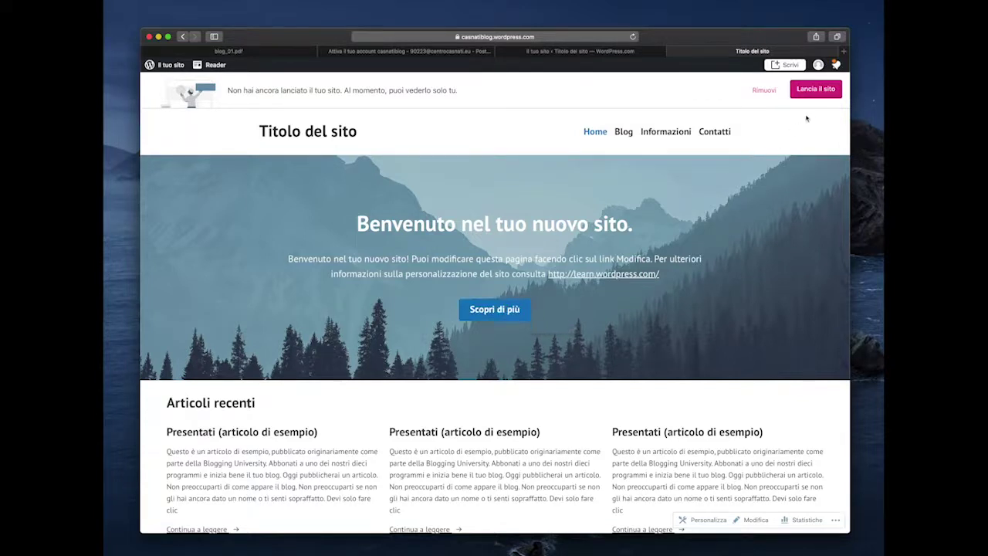
- Start the 'Lancia il sito' flow, reaching step 1 of 3 where the web address is chosen
left_click(828, 89)
left_click(817, 92)
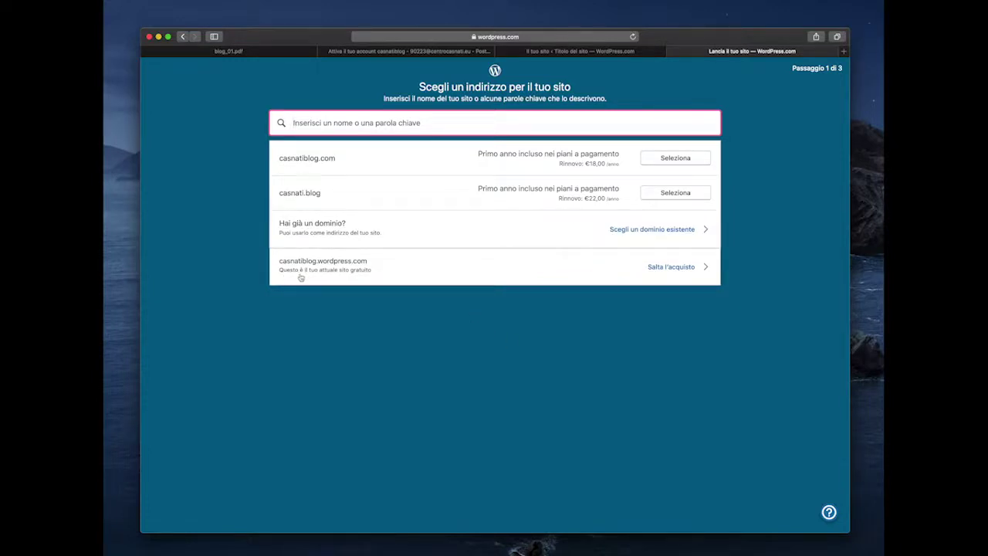
- Skip the domain purchase with 'Salta l'acquisto' and continue on the free site plan
left_click(673, 266)
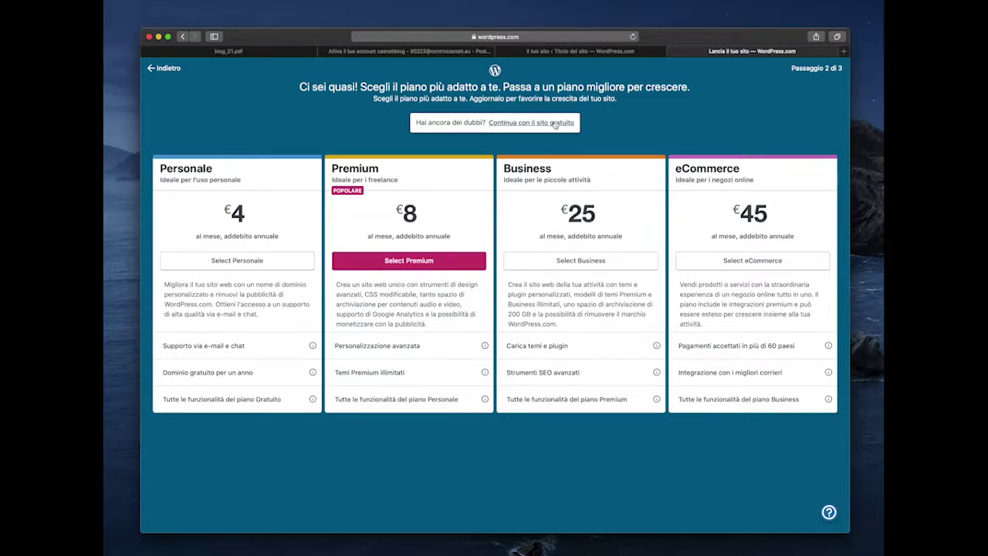
left_click(554, 124)
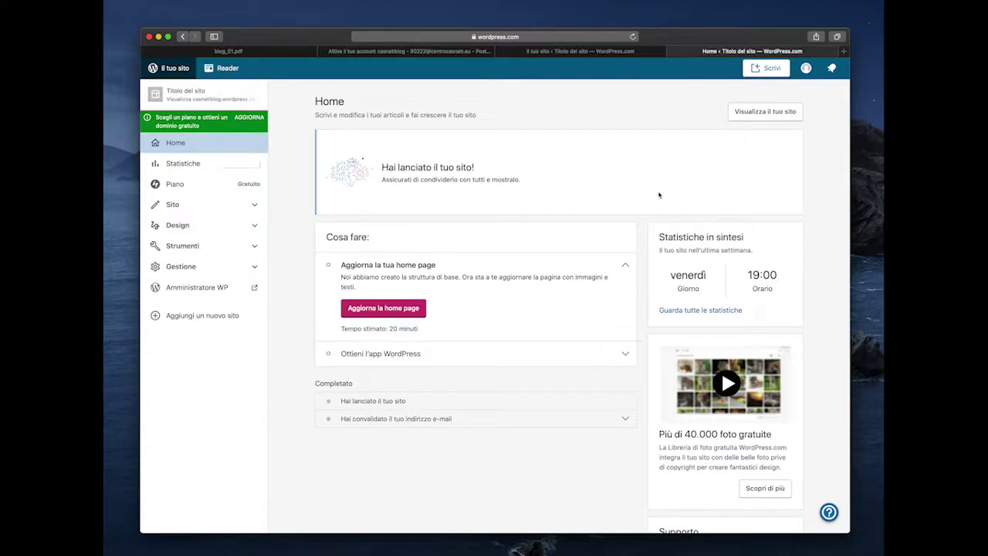
- Close the old preview and load casnatiblog.wordpress.com in a fresh tab, comparing it with the dashboard
left_click(536, 51)
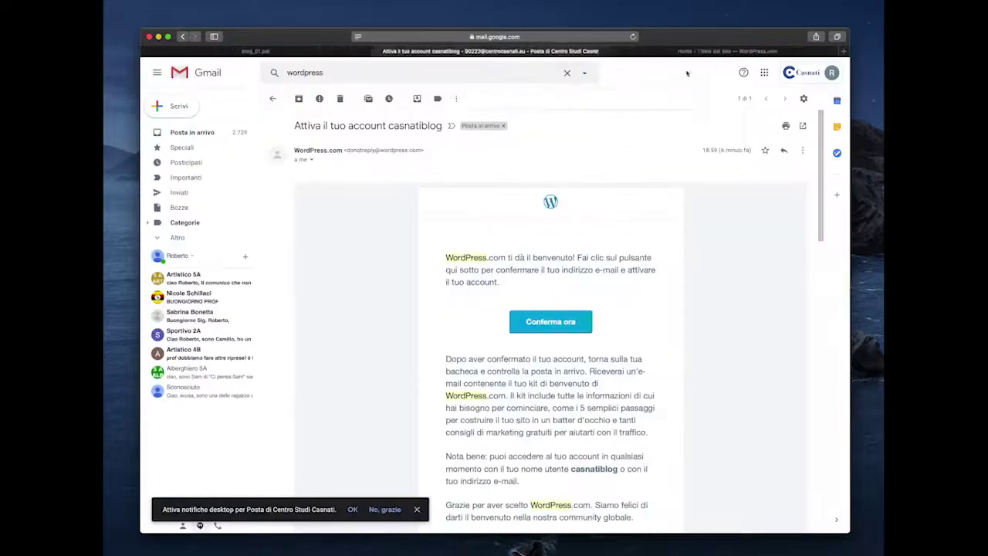
key("super+w")
left_click(839, 52)
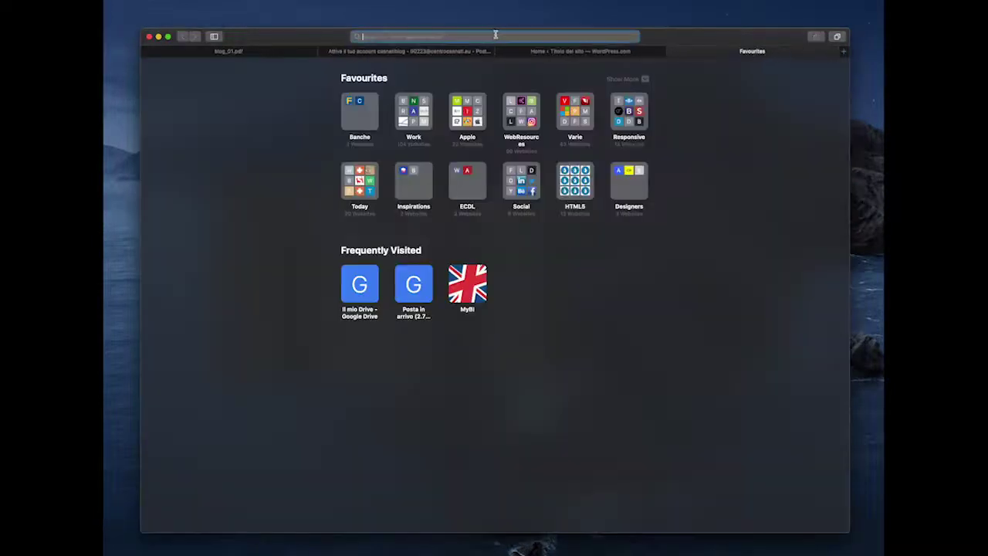
key("super+v")
key("Return")
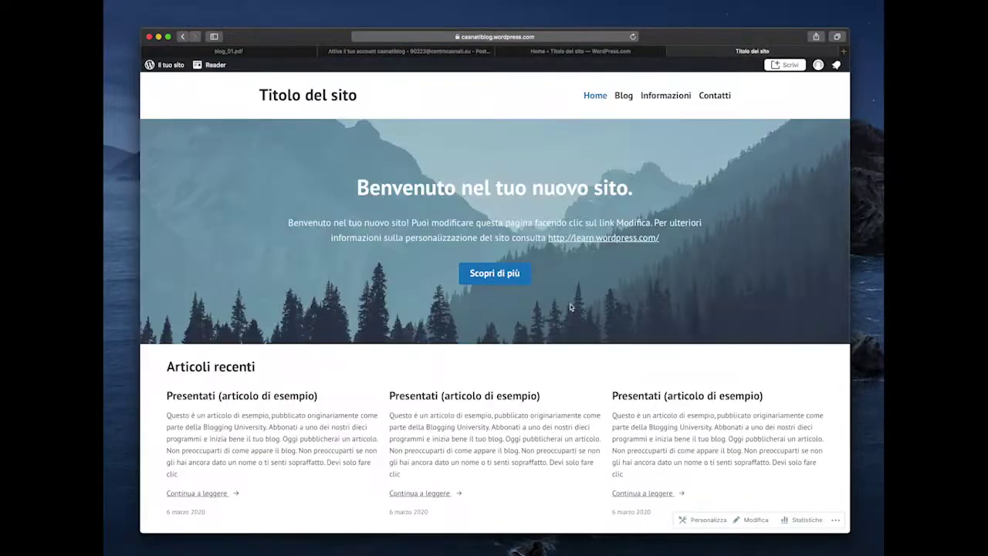
left_click(586, 52)
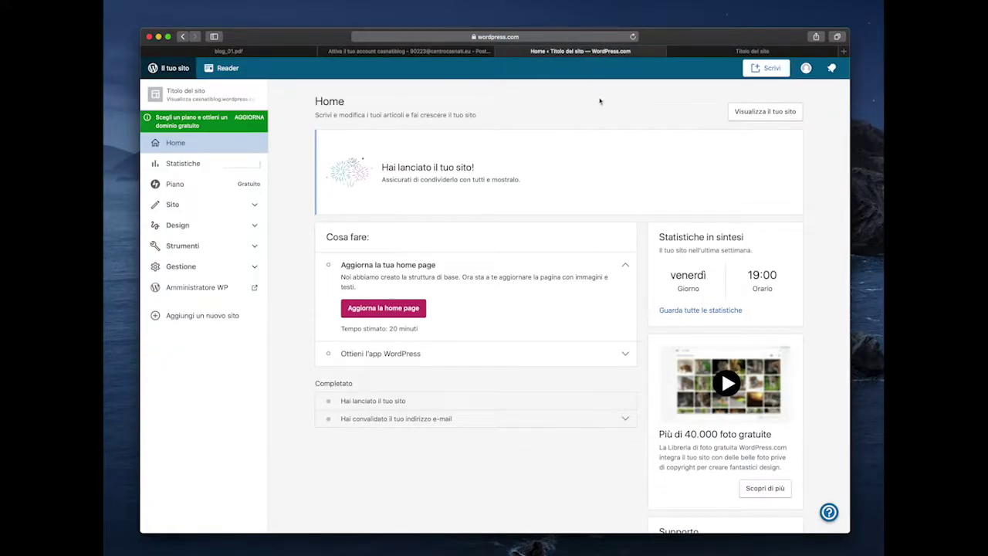
left_click(729, 52)
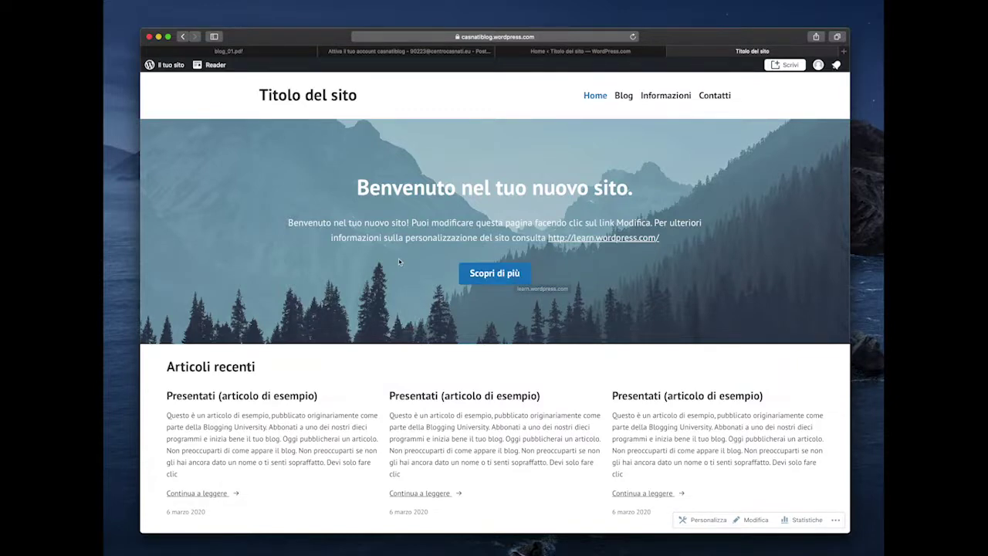
- Scroll the live homepage down to its subscribe footer and back, then return to the dashboard tab
scroll(510, 341, "down", 5)
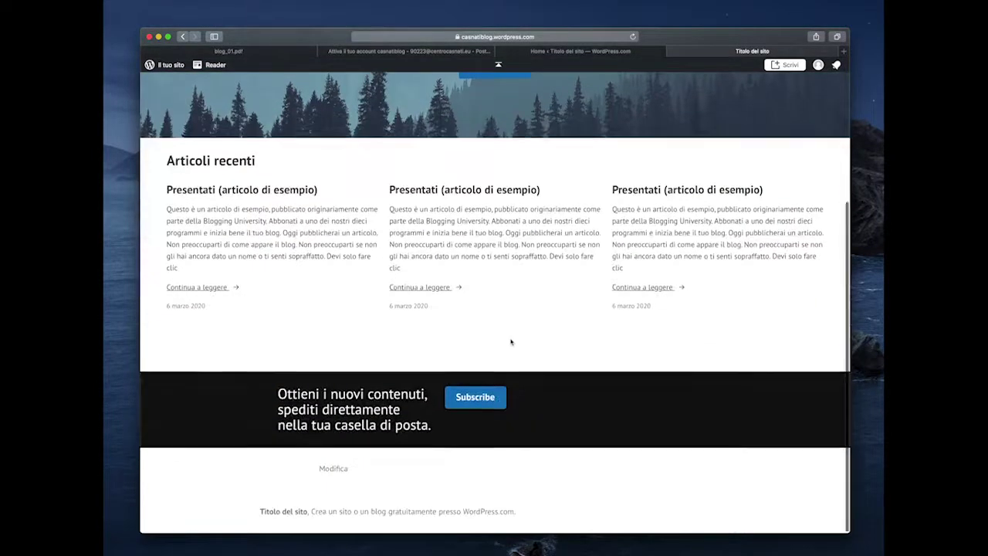
scroll(512, 342, "up", 5)
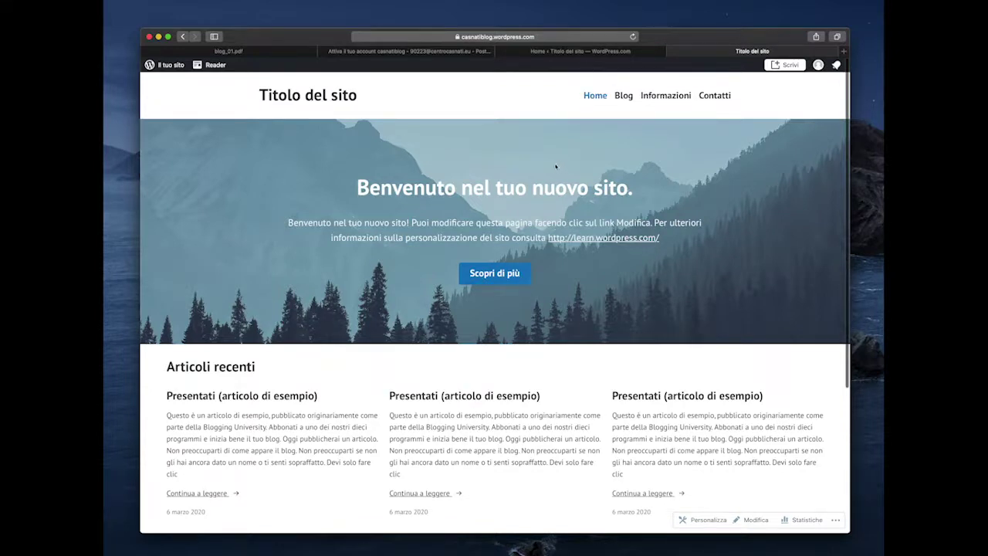
key("ctrl+shift+Tab")
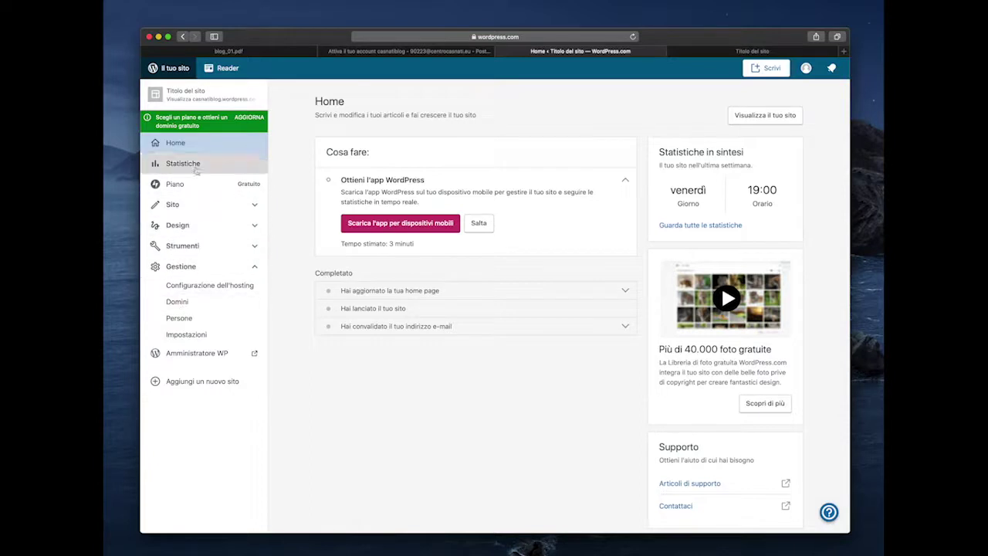
- Expand and collapse the Gestione, content and design sidebar sections to look for the settings
left_click(211, 272)
left_click(213, 204)
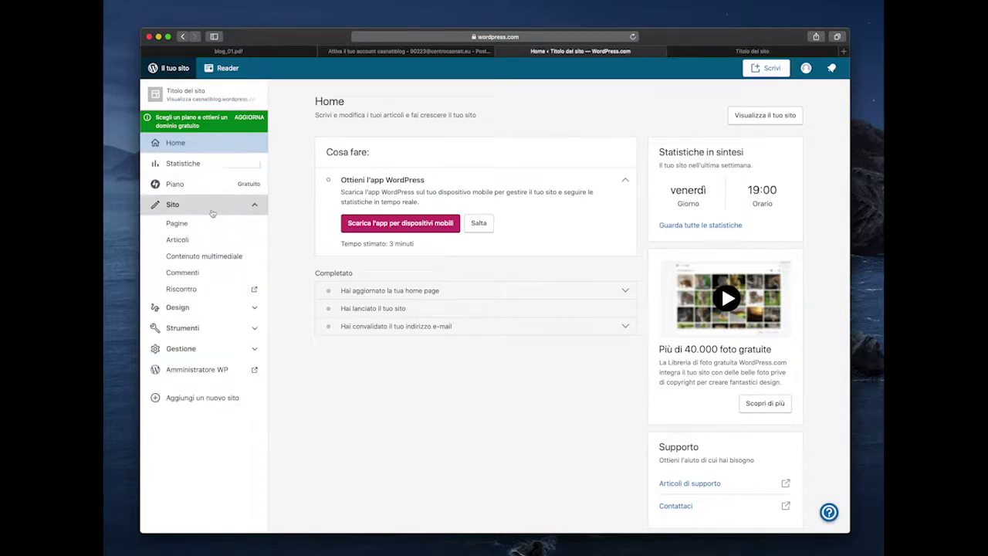
left_click(216, 225)
left_click(219, 228)
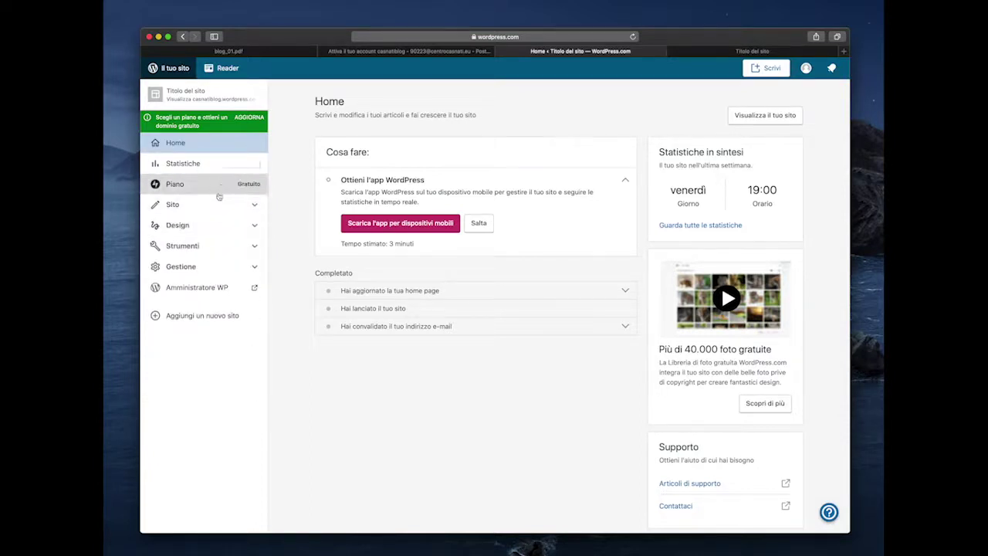
left_click(219, 203)
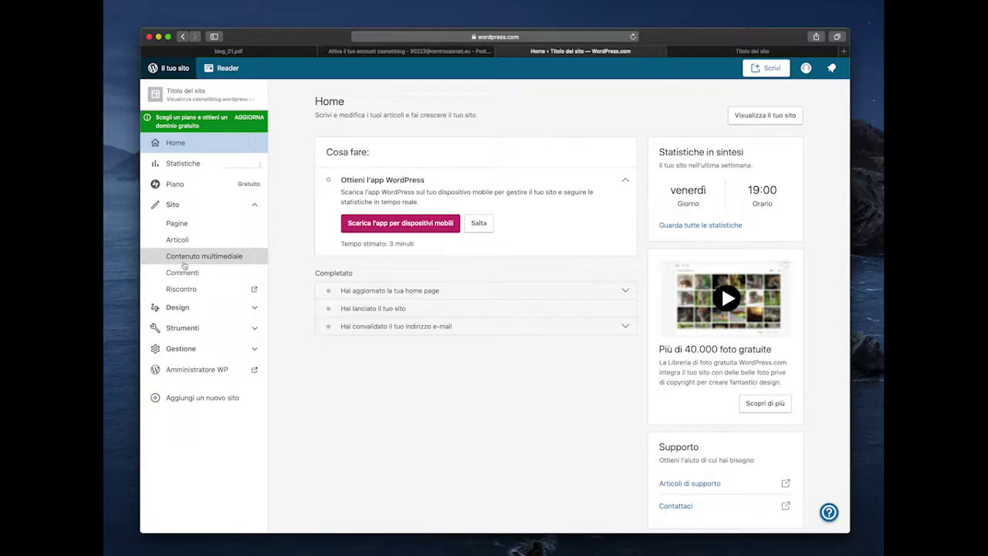
left_click(207, 307)
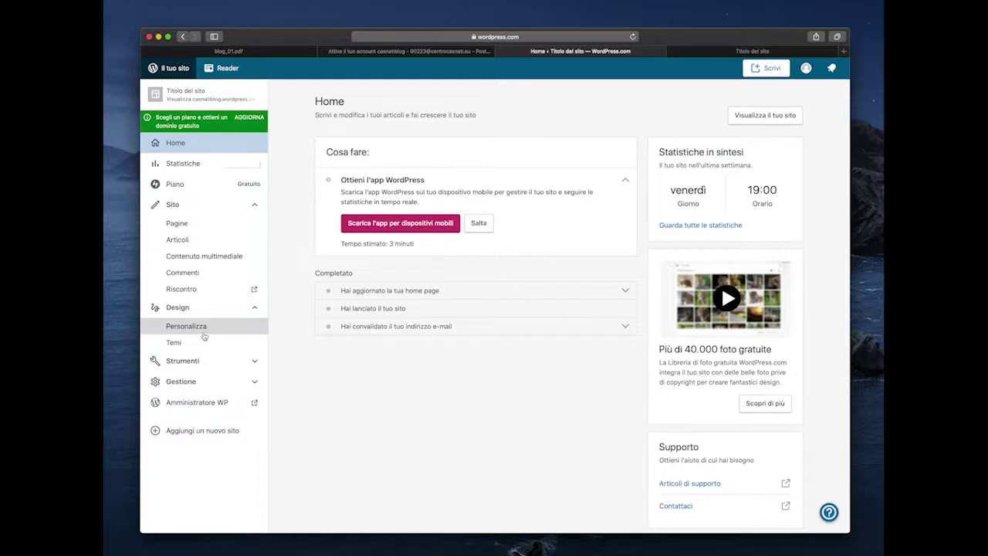
- Glance at the live site, then reveal the Strumenti and Gestione sidebar sections in the dashboard
left_click(715, 51)
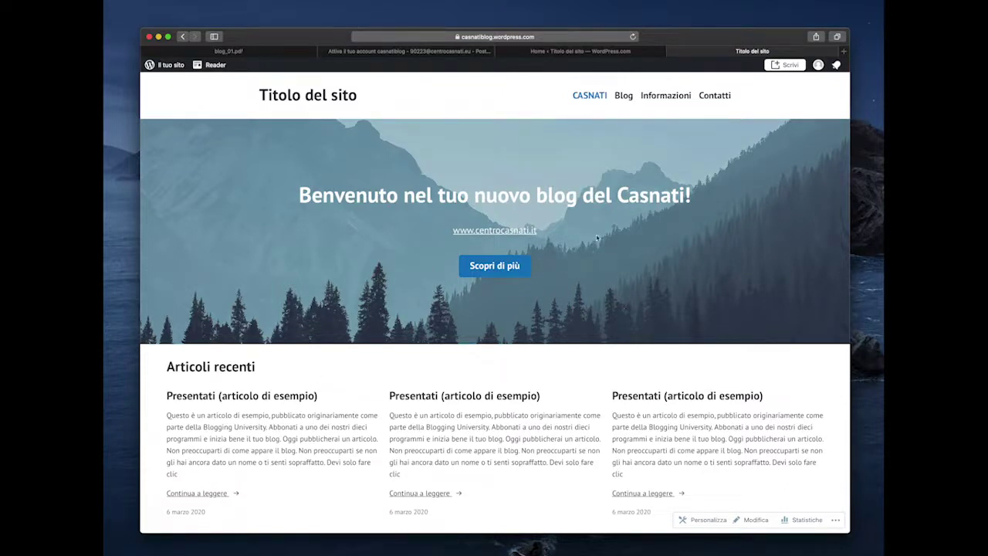
left_click(594, 52)
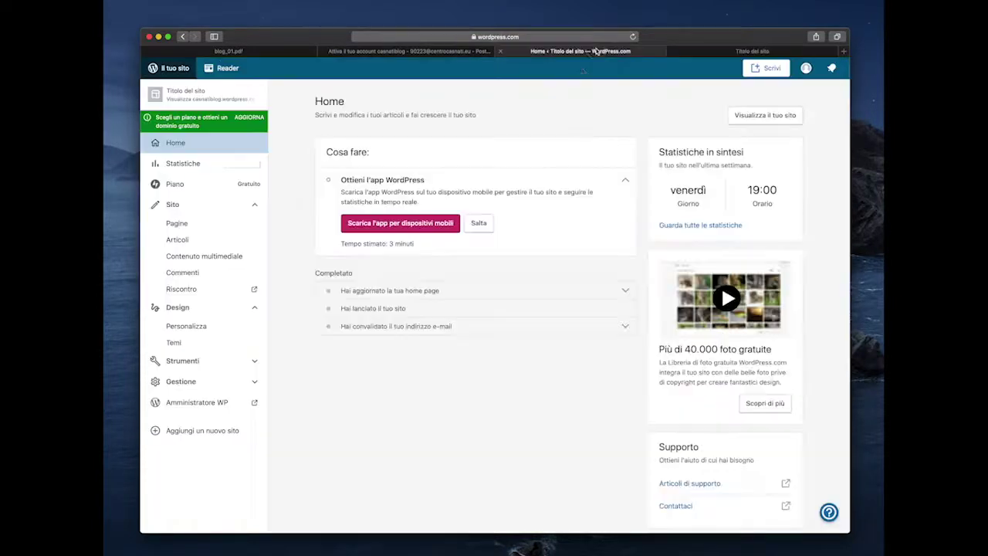
left_click(224, 362)
scroll(220, 386, "down", 1)
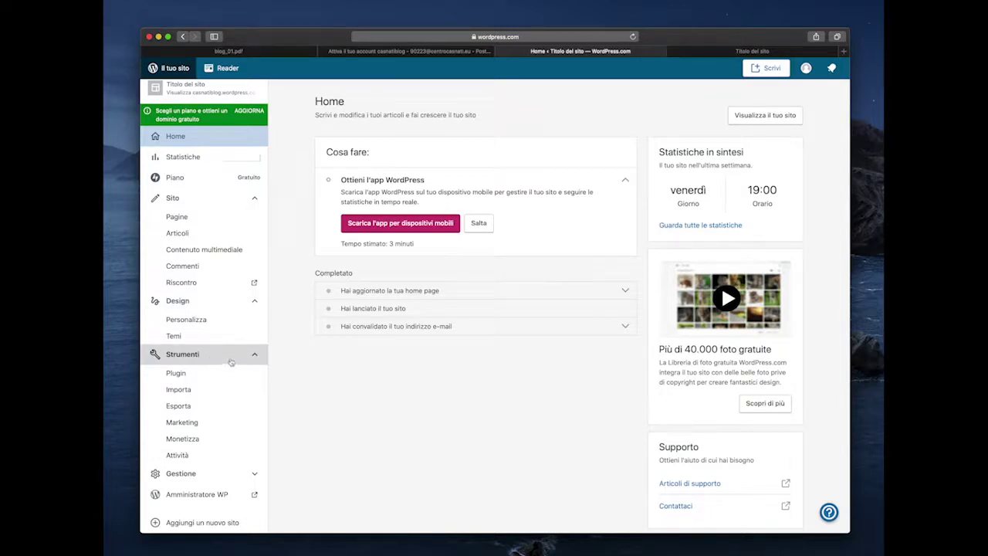
left_click(230, 361)
left_click(231, 381)
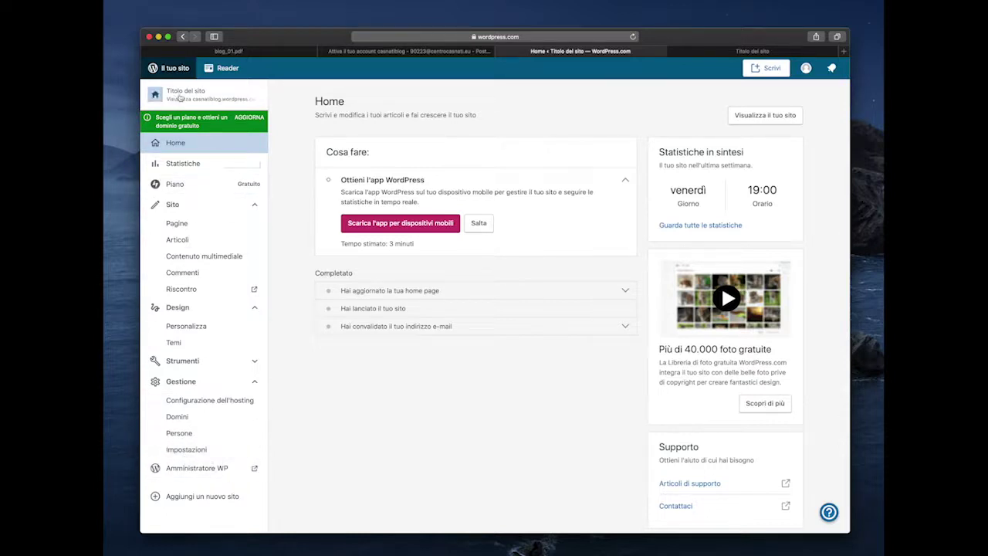
- In Impostazioni, enter site title 'Casnati Blog' and tagline 'Centro Studi Casnati'
left_click(197, 451)
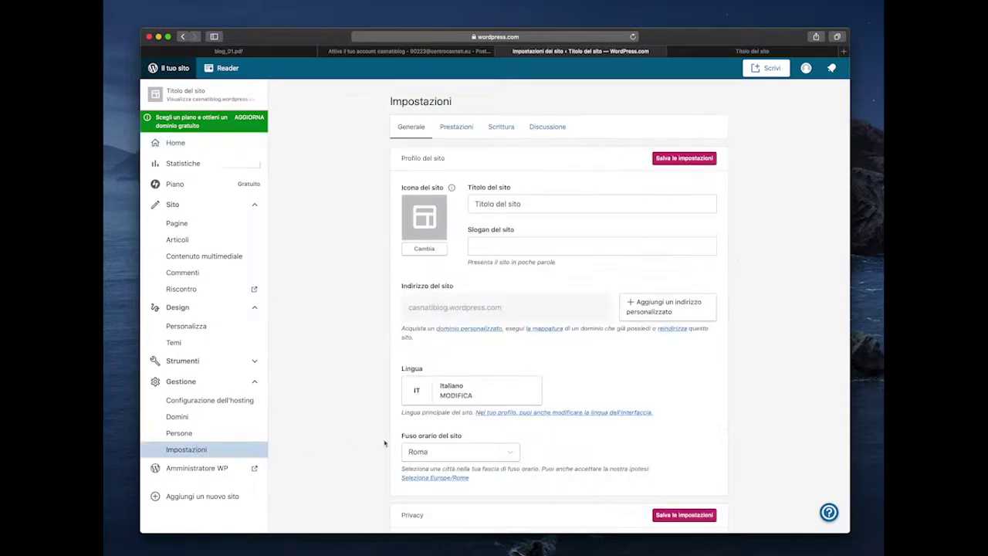
triple_click(553, 204)
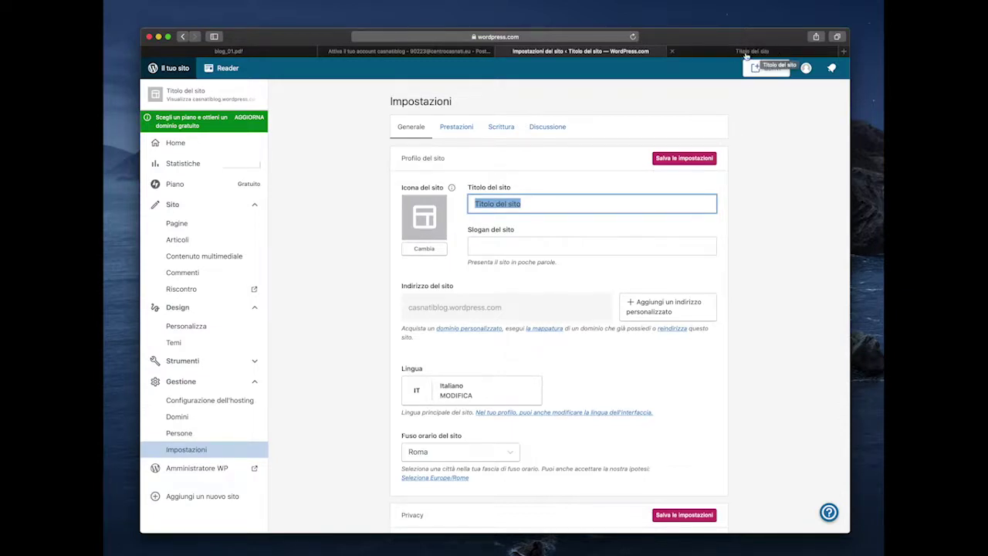
type("Casnati Blog")
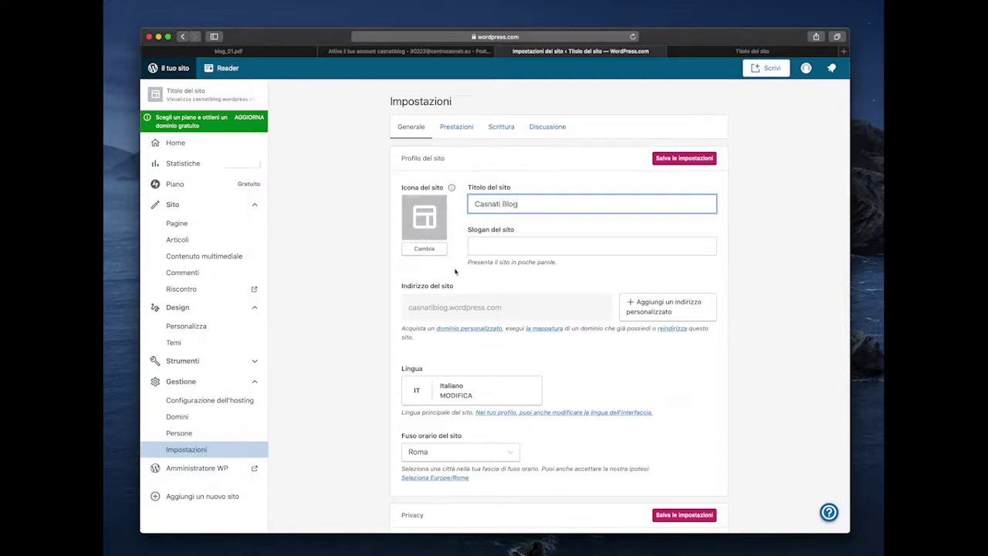
key("Tab")
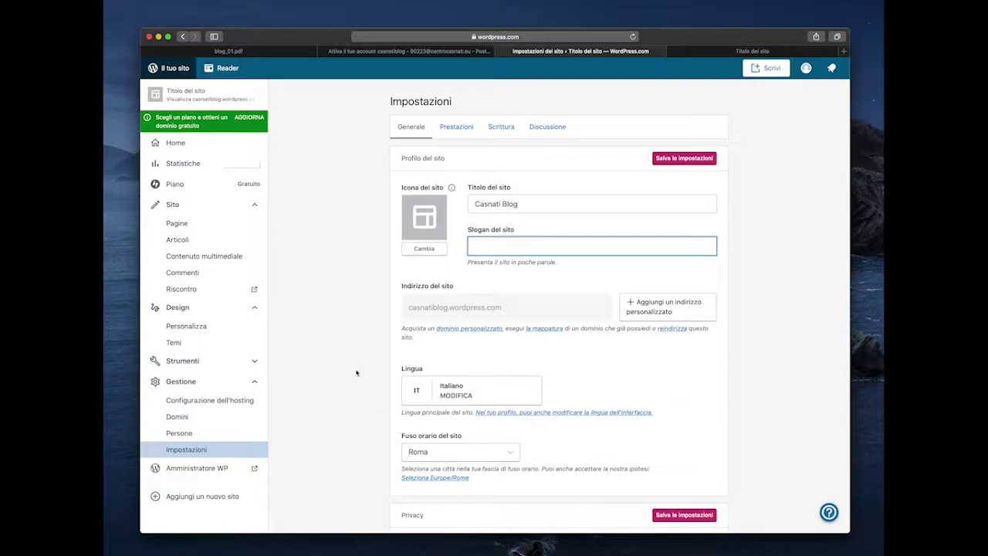
type("Centro Studi Casnati")
- Save the new title and tagline settings and go to the live blog
scroll(613, 397, "down", 3)
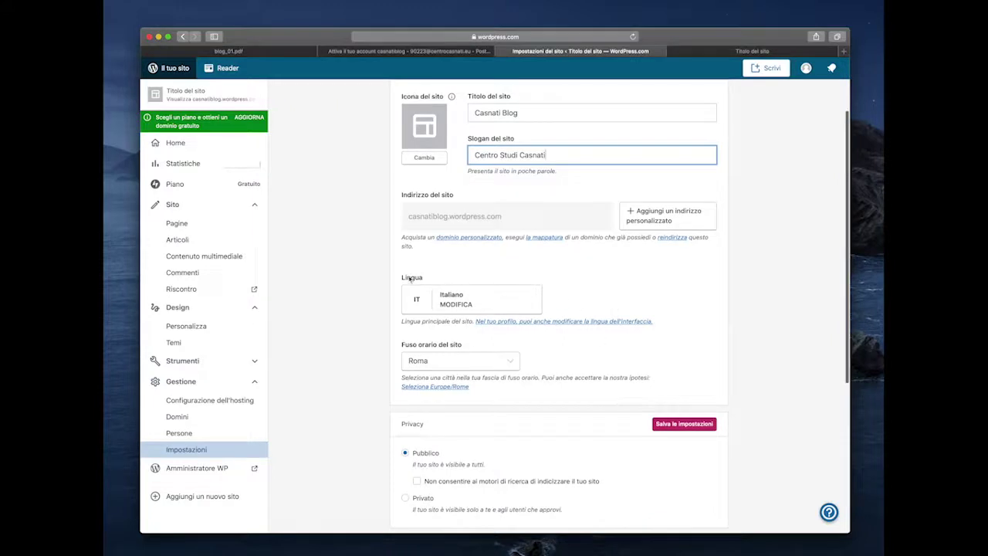
scroll(663, 356, "down", 5)
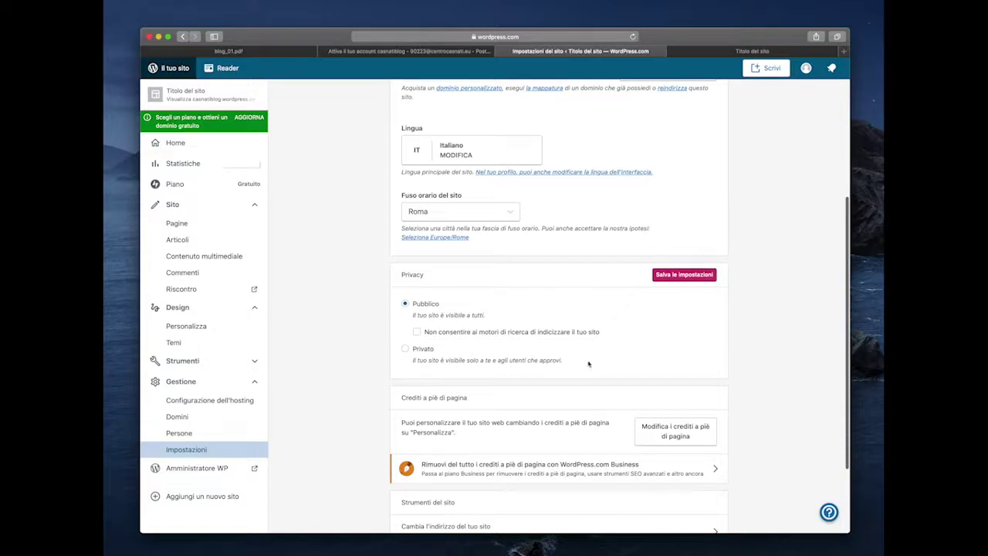
scroll(428, 294, "down", 3)
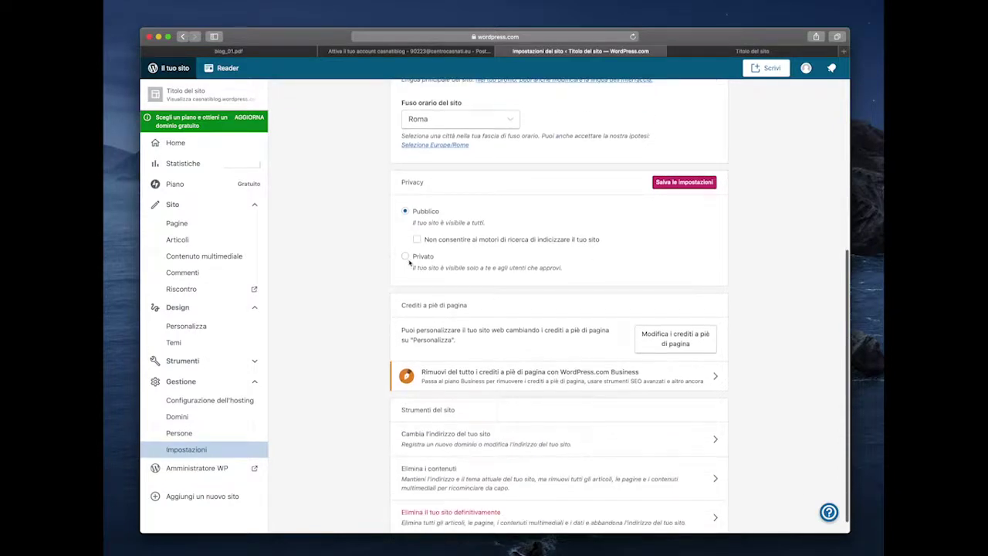
scroll(582, 283, "up", 4)
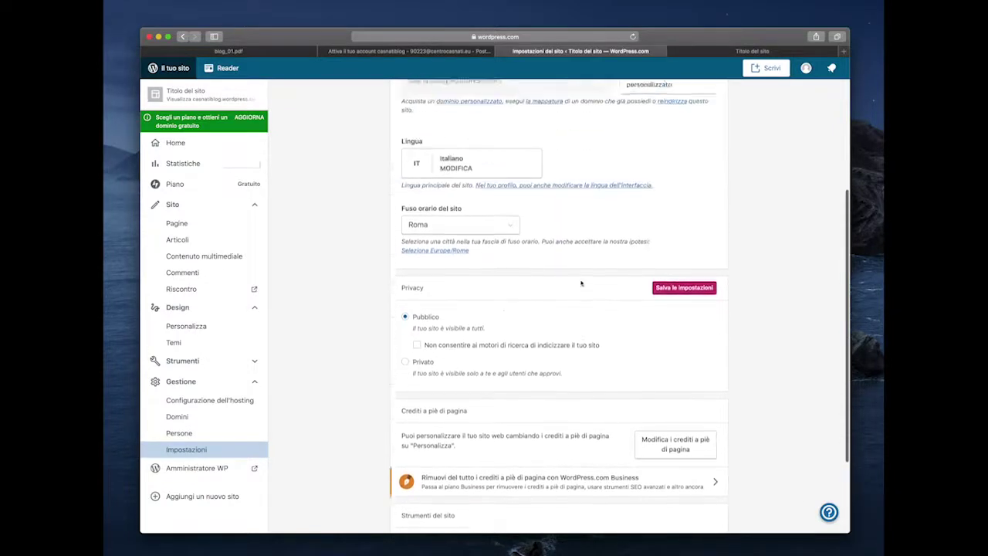
left_click(684, 299)
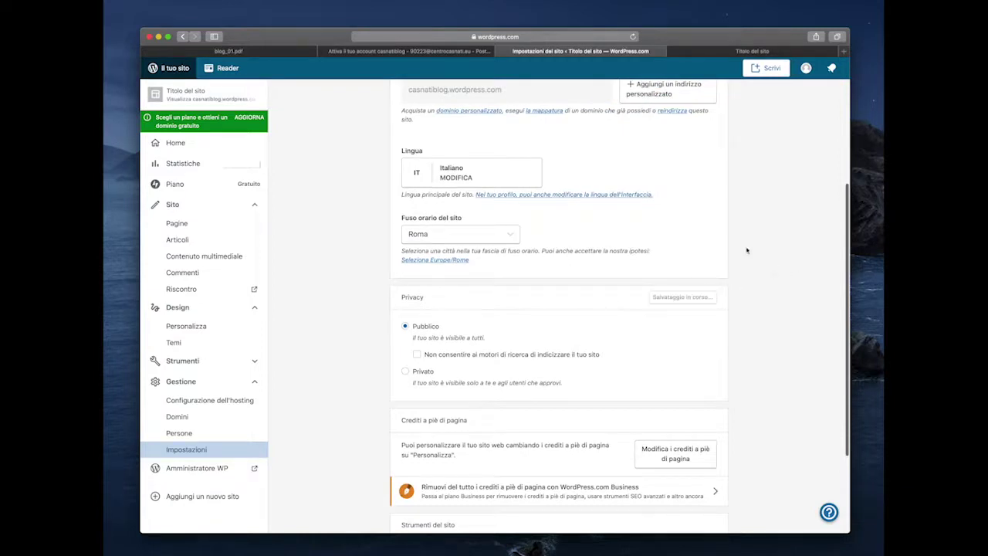
scroll(727, 209, "up", 6)
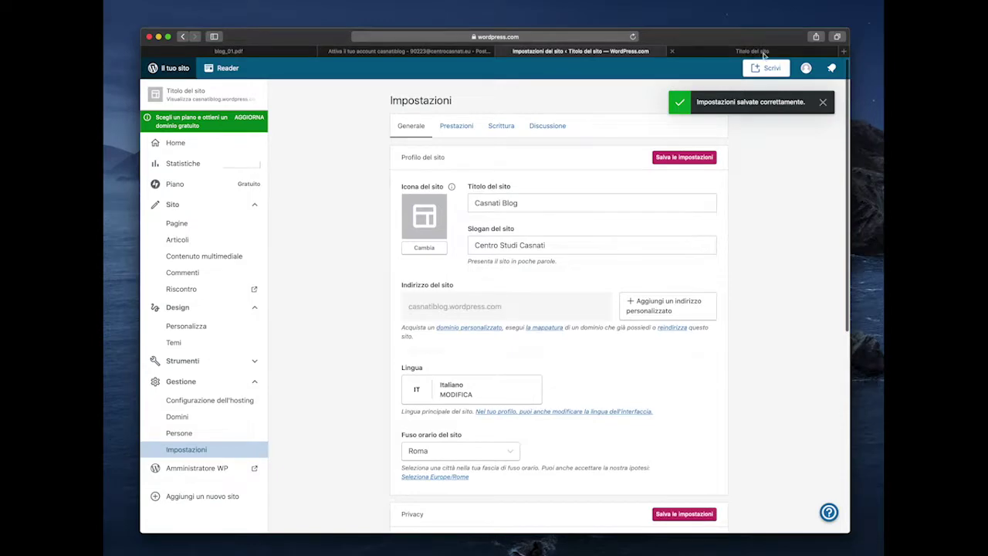
left_click(749, 52)
- Reload the live blog to confirm the new title, then open the Pagine list in the dashboard
left_click(633, 36)
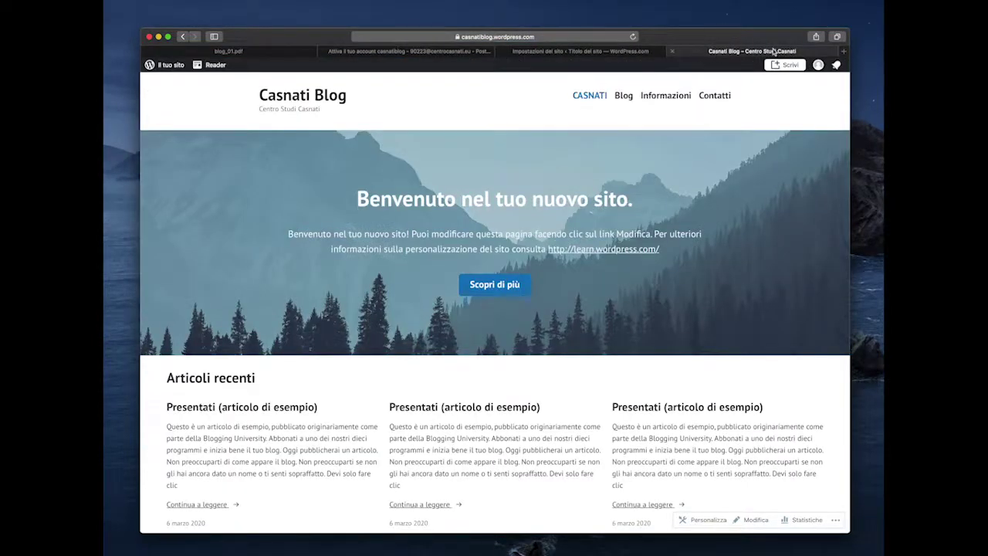
left_click(579, 52)
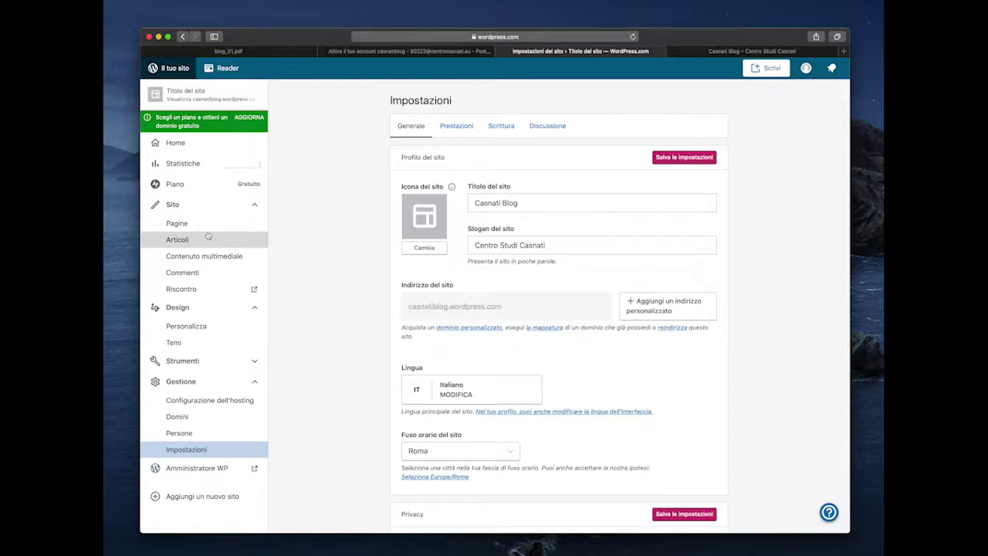
left_click(212, 227)
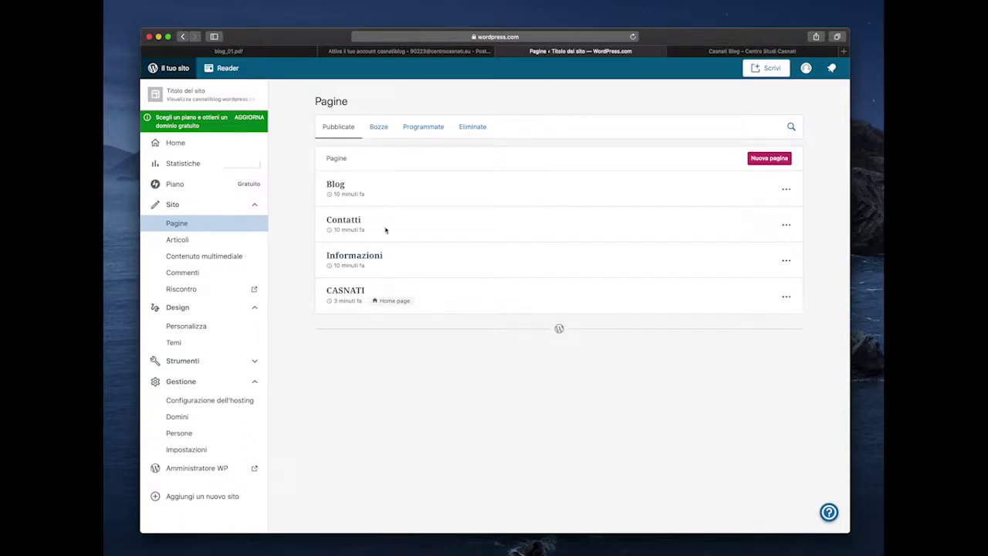
left_click(726, 52)
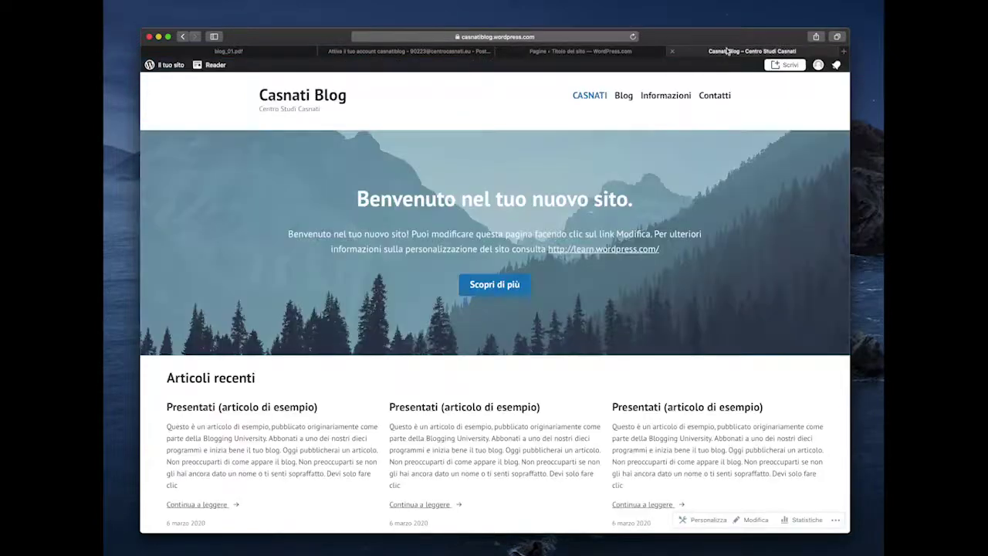
left_click(595, 99)
left_click(623, 98)
left_click(656, 103)
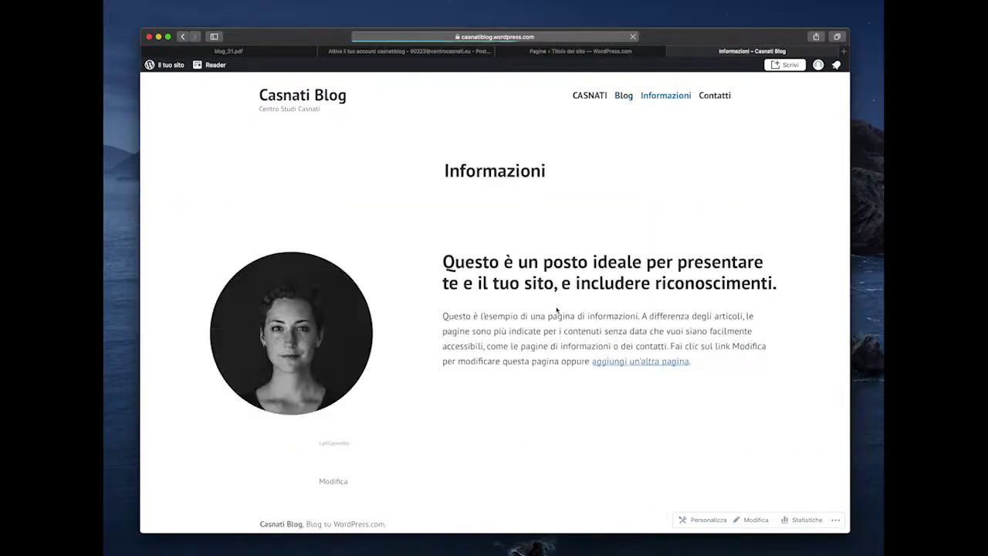
left_click(714, 95)
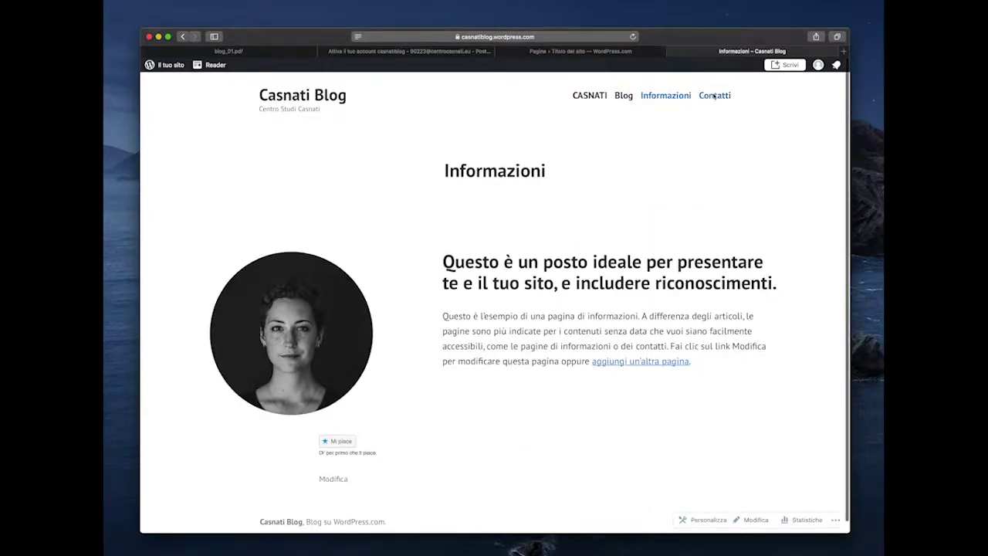
scroll(509, 308, "down", 3)
scroll(506, 314, "up", 5)
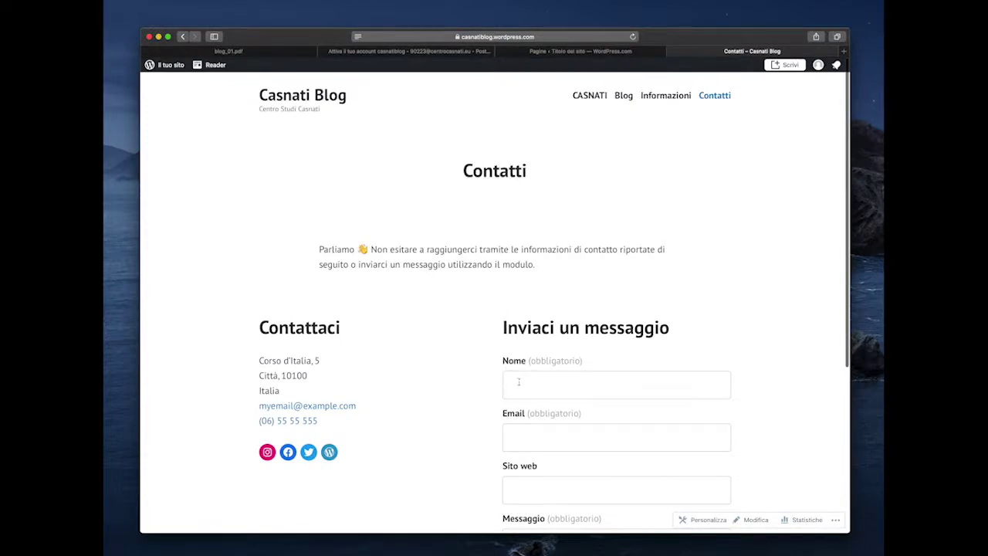
left_click(592, 98)
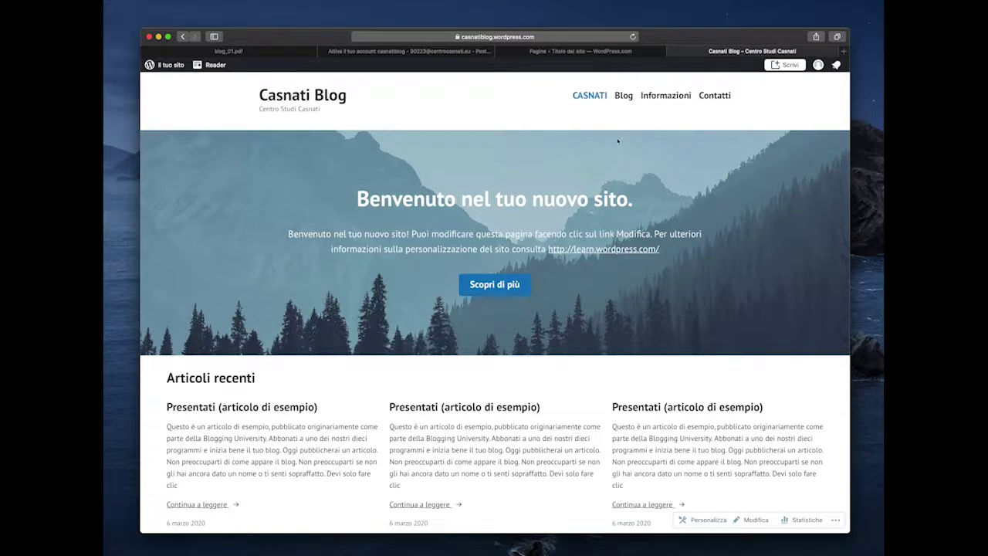
left_click(665, 95)
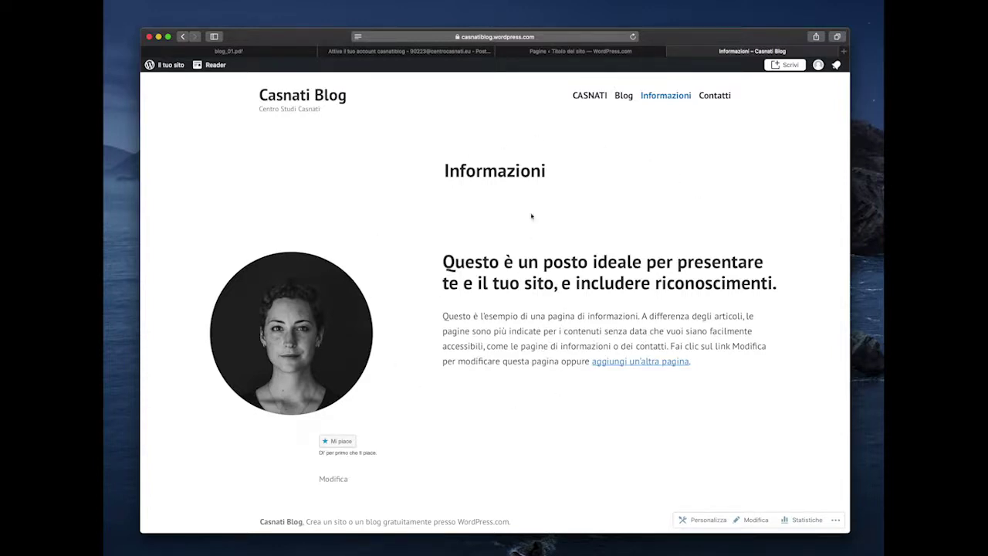
left_click(564, 52)
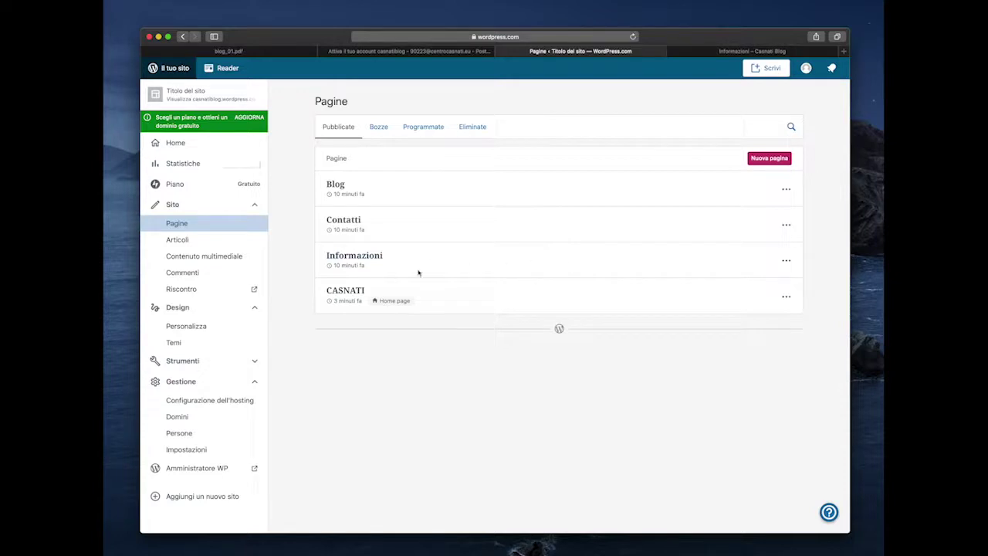
- Choose Modifica from the Informazioni row's ⋯ menu to edit that page
left_click(785, 261)
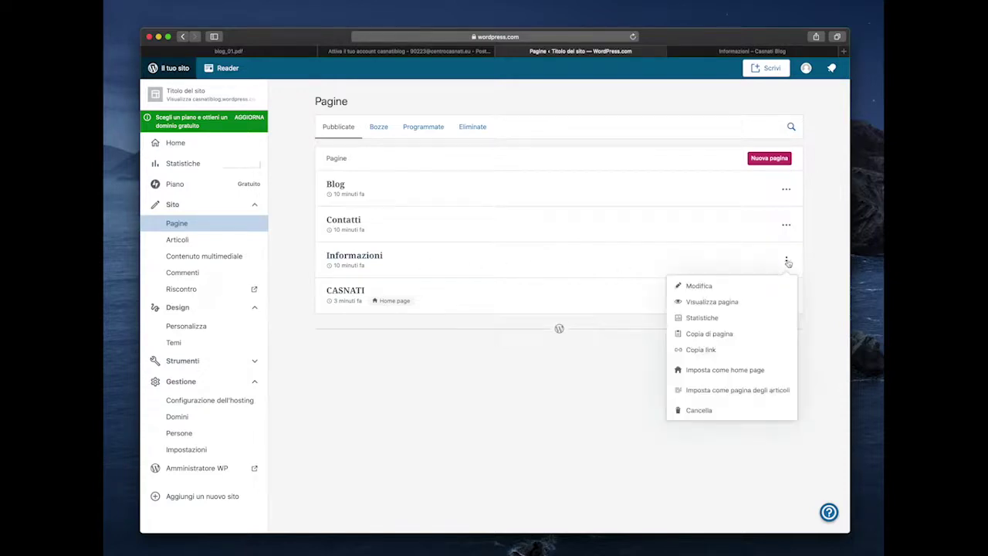
left_click(699, 286)
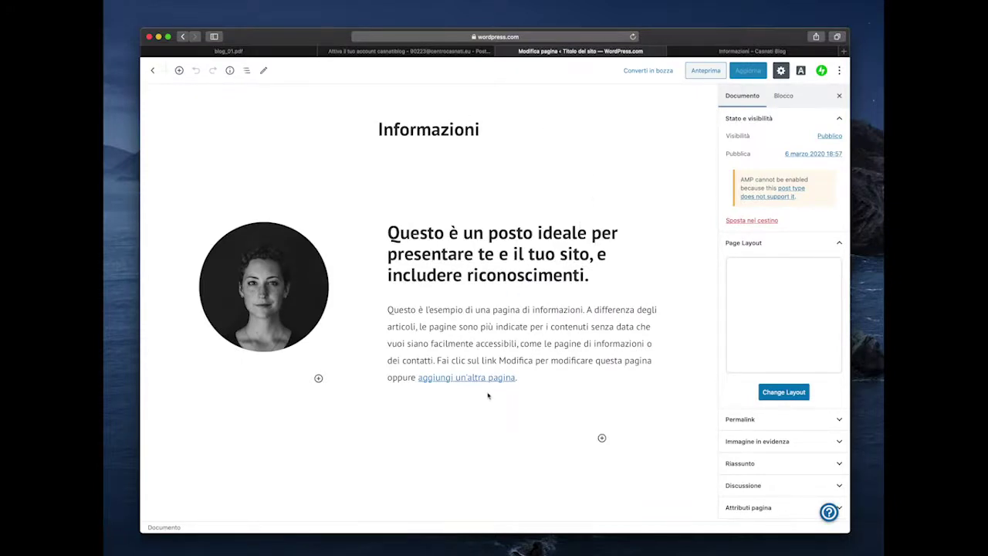
- Retitle the page 'About Me' and change the heading beside the photo to 'Centro Studi Casnati'
left_click(442, 131)
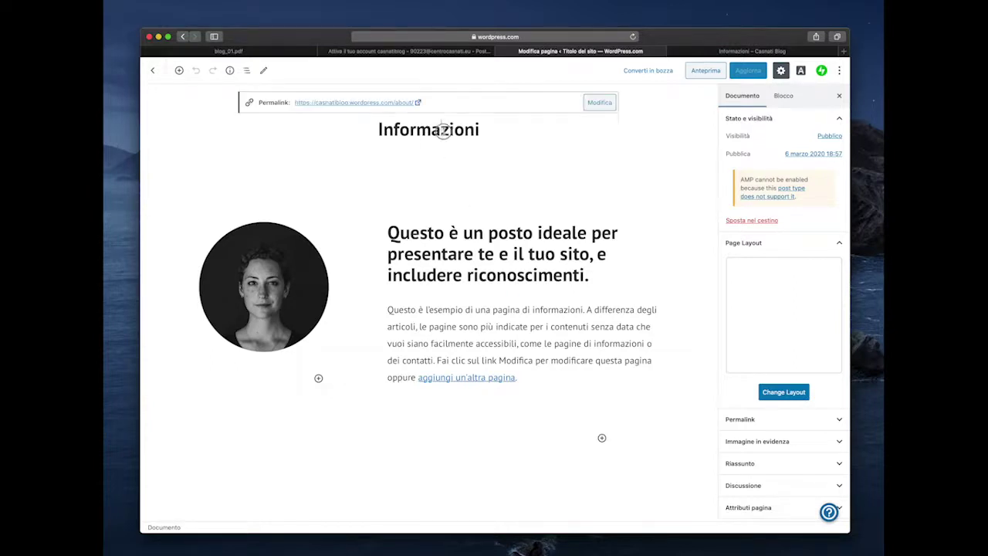
left_click_drag(480, 136, 367, 143)
type("About")
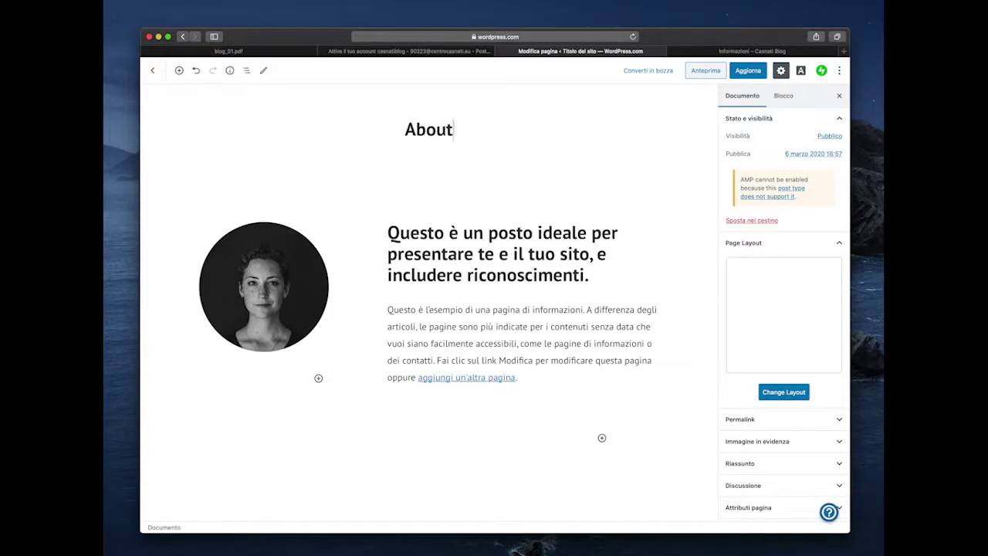
type(" Me")
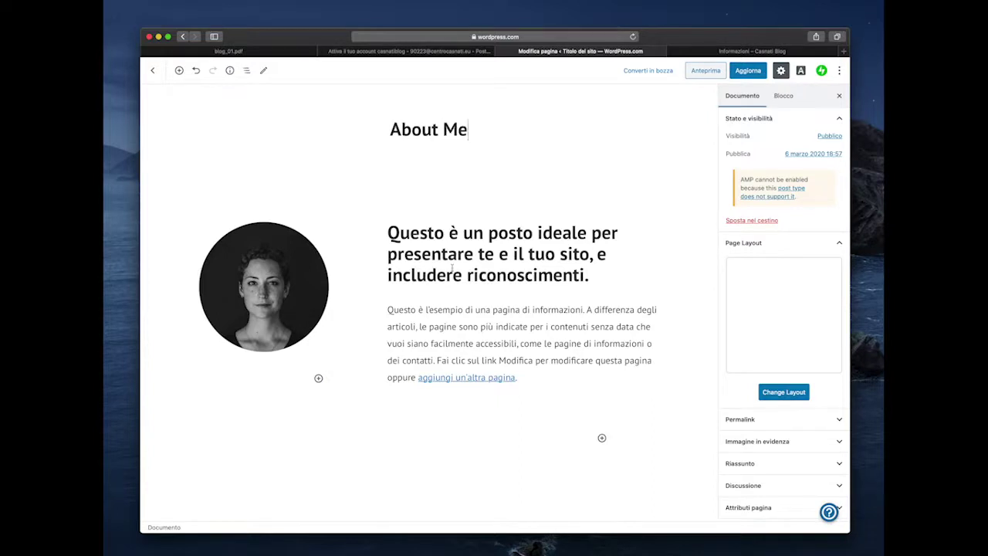
left_click_drag(389, 231, 591, 276)
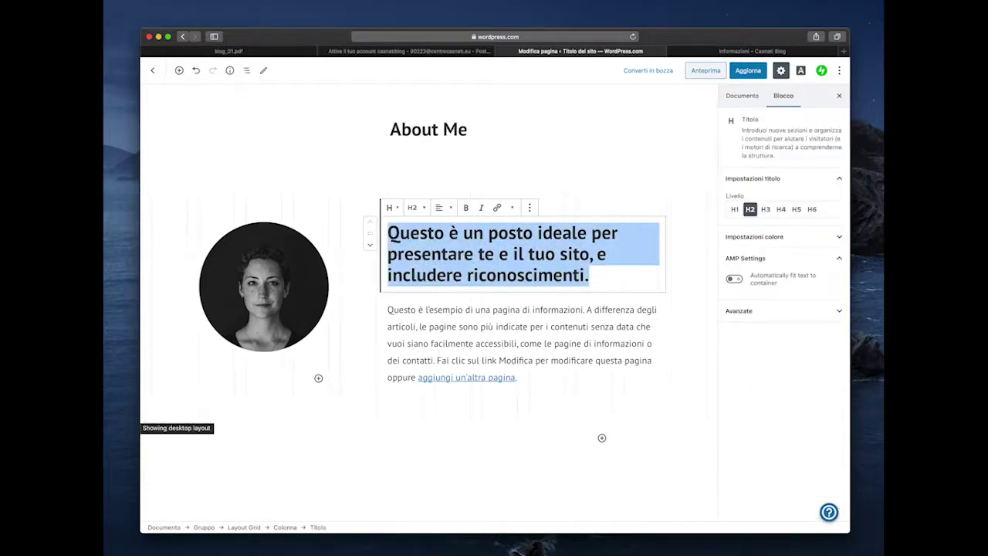
type("Centro Stud")
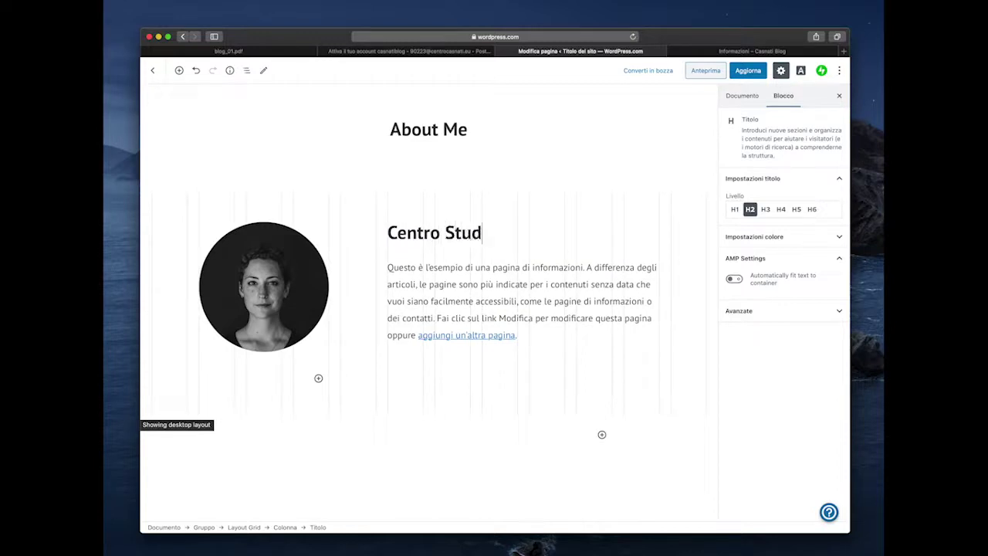
type("i Casnati")
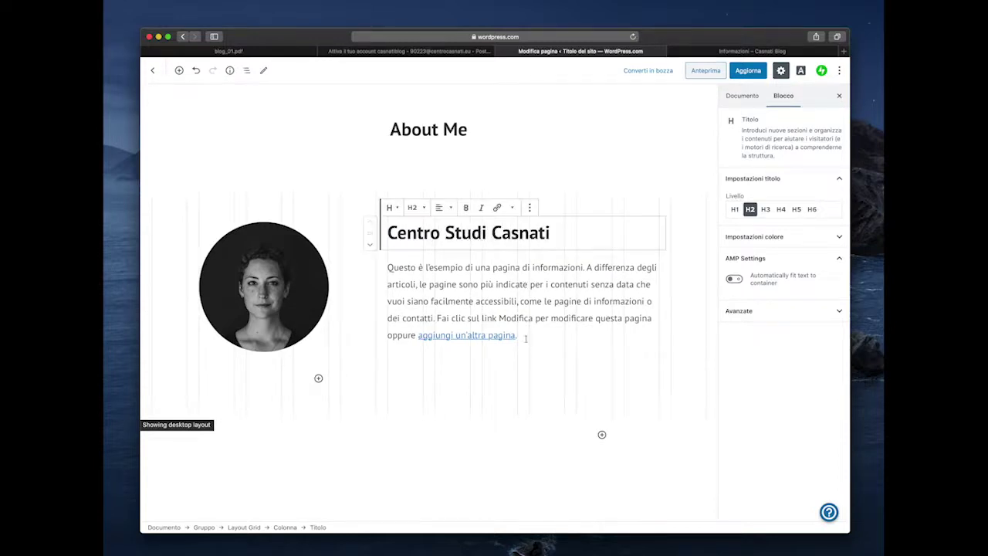
- Replace the sample paragraph beneath the heading with 'Liceo Artistico'
left_click_drag(523, 335, 387, 259)
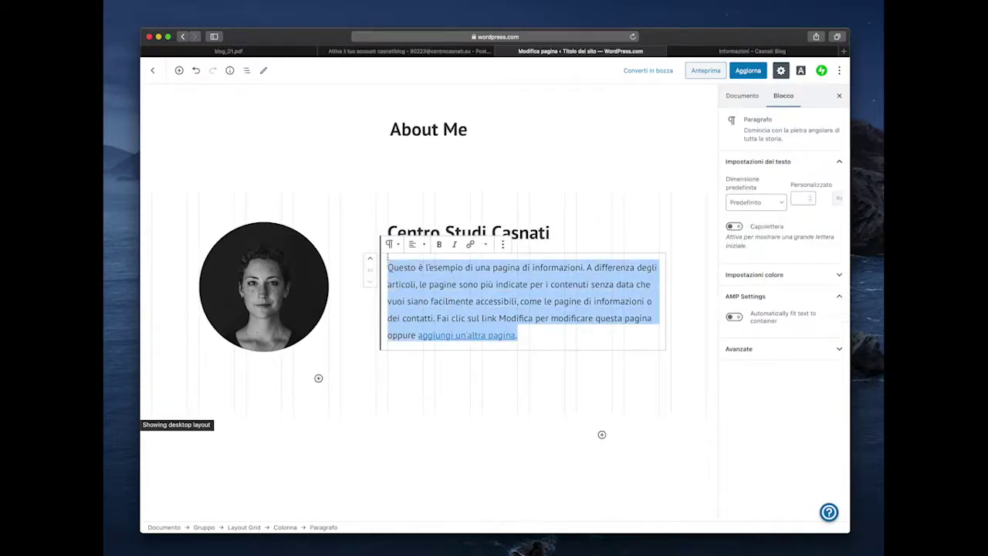
key("BackSpace")
type("Liceo Arti")
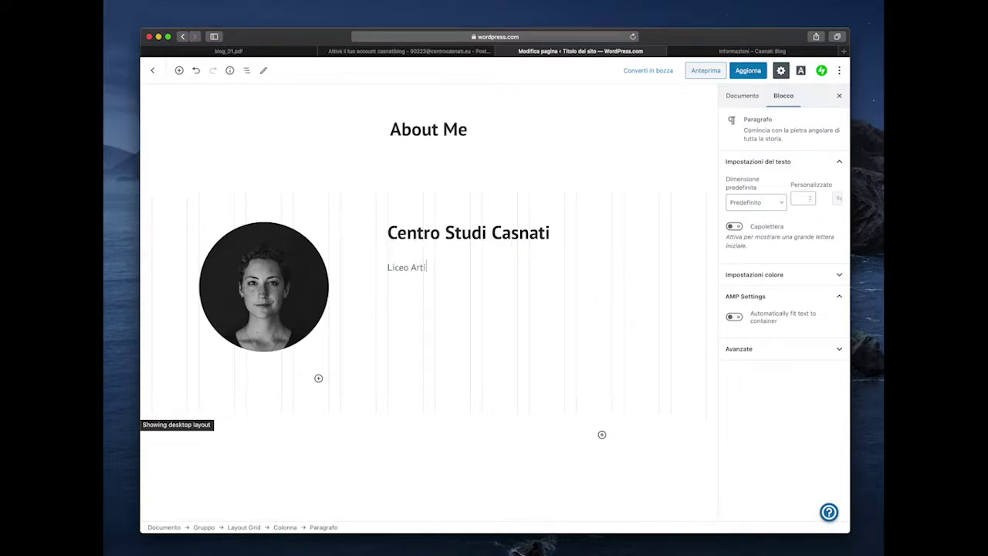
type("stico")
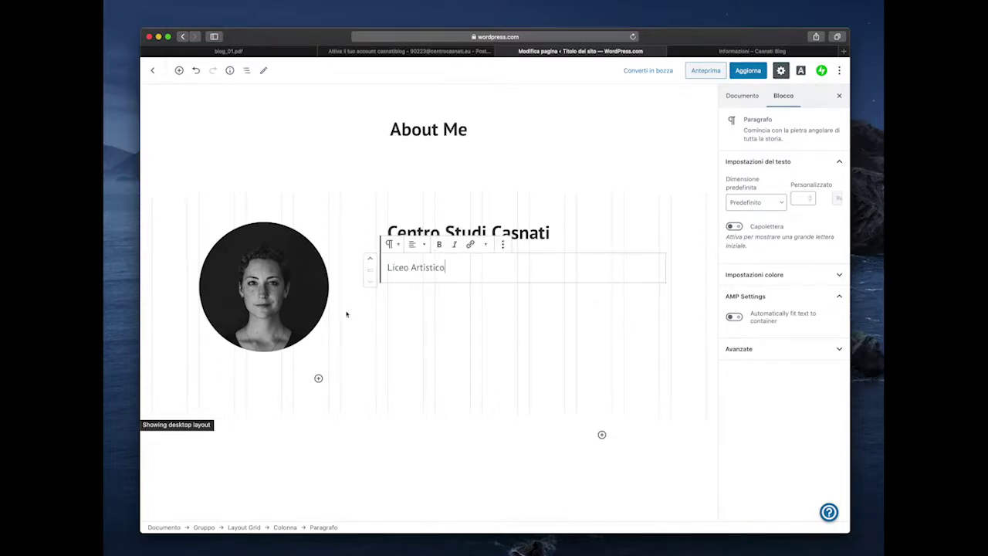
left_click(276, 286)
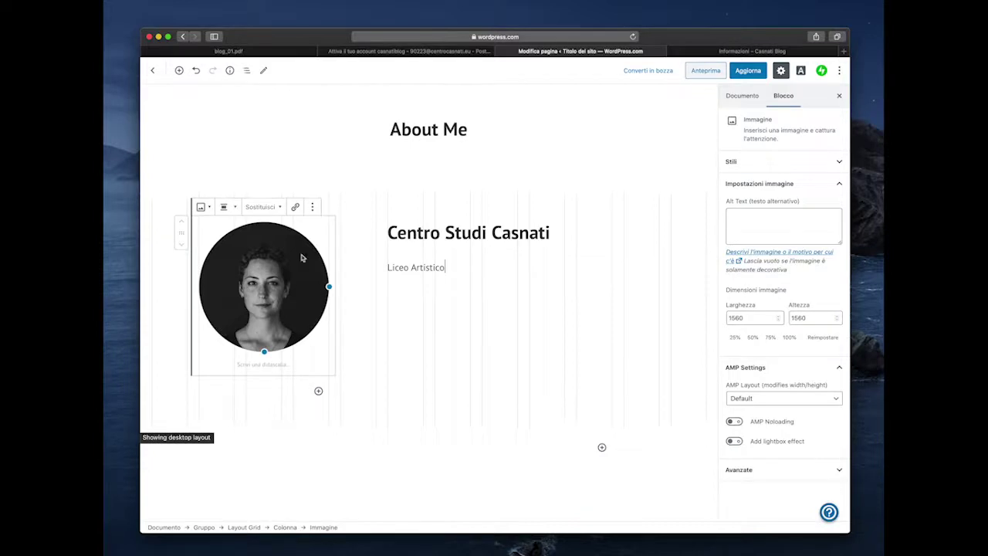
- Try replacing the portrait via Sostituisci > Carica, then cancel the file picker
left_click(273, 210)
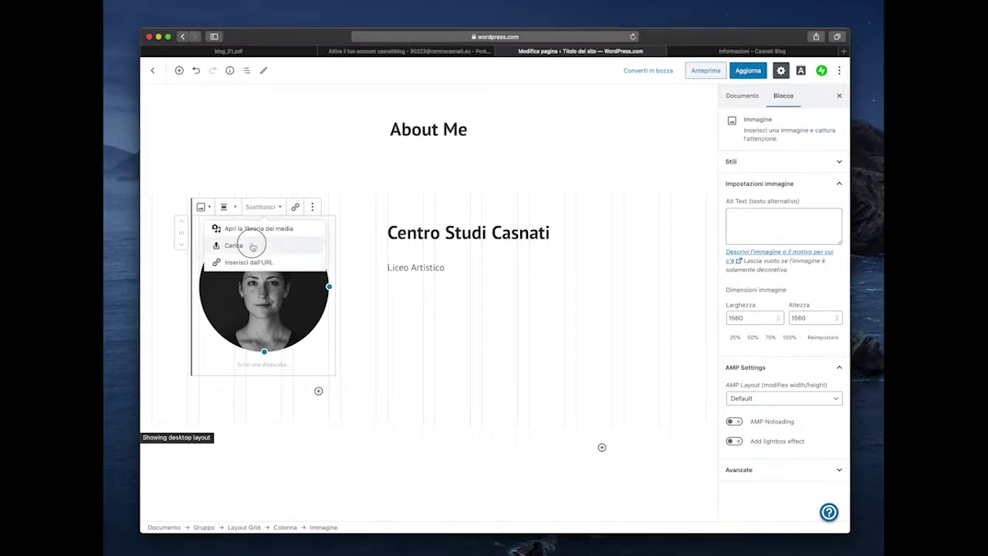
left_click(252, 246)
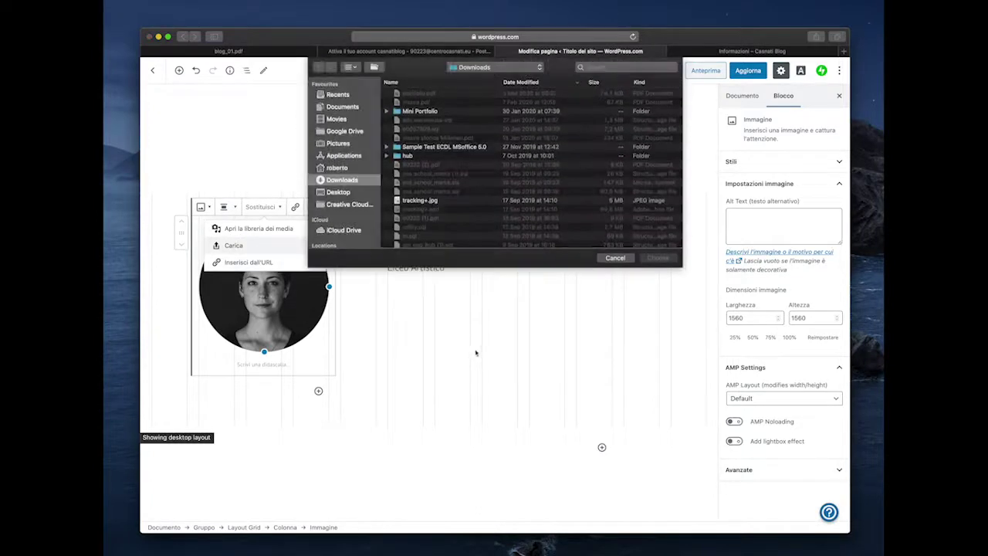
left_click(608, 259)
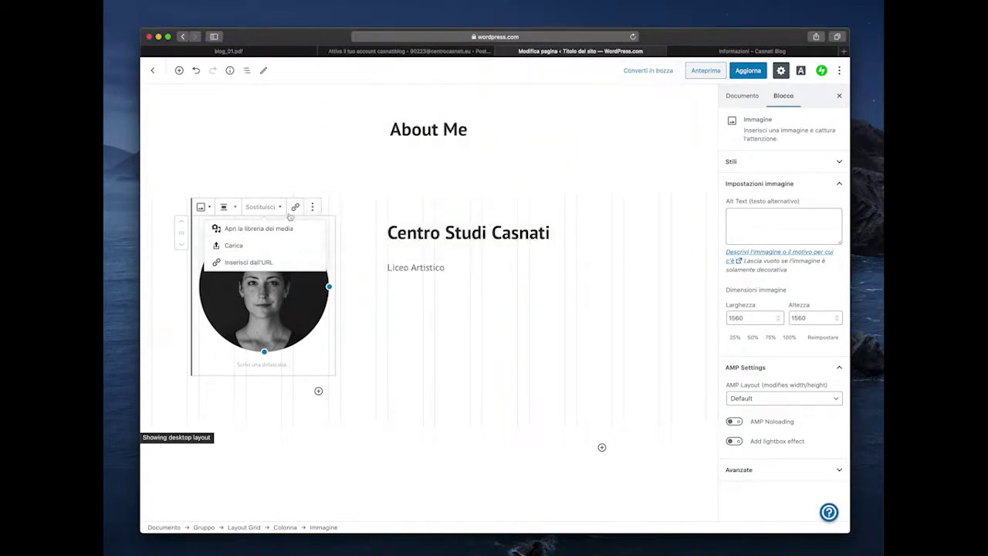
left_click(357, 247)
- Delete the portrait image block using Rimuovi blocco from its ⋮ menu
left_click(312, 310)
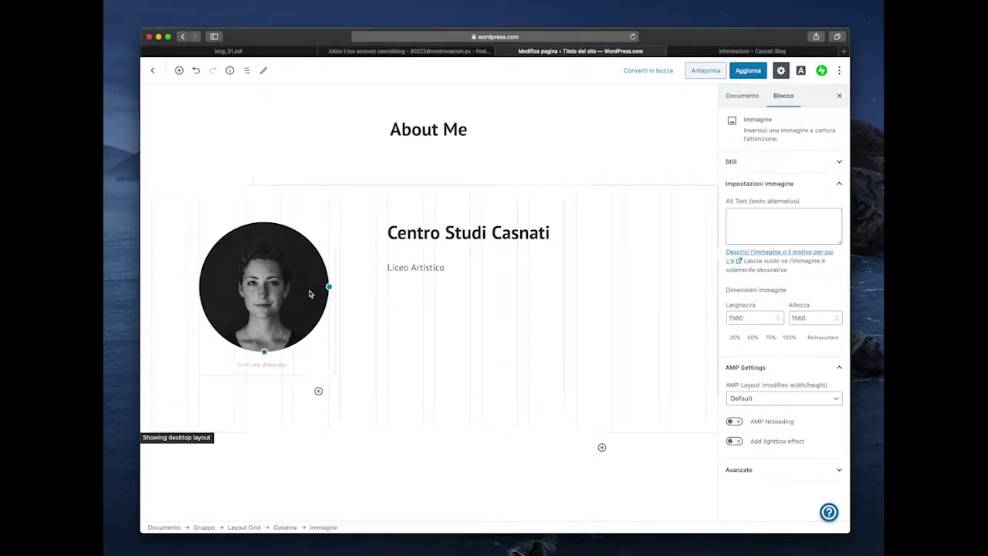
left_click(312, 207)
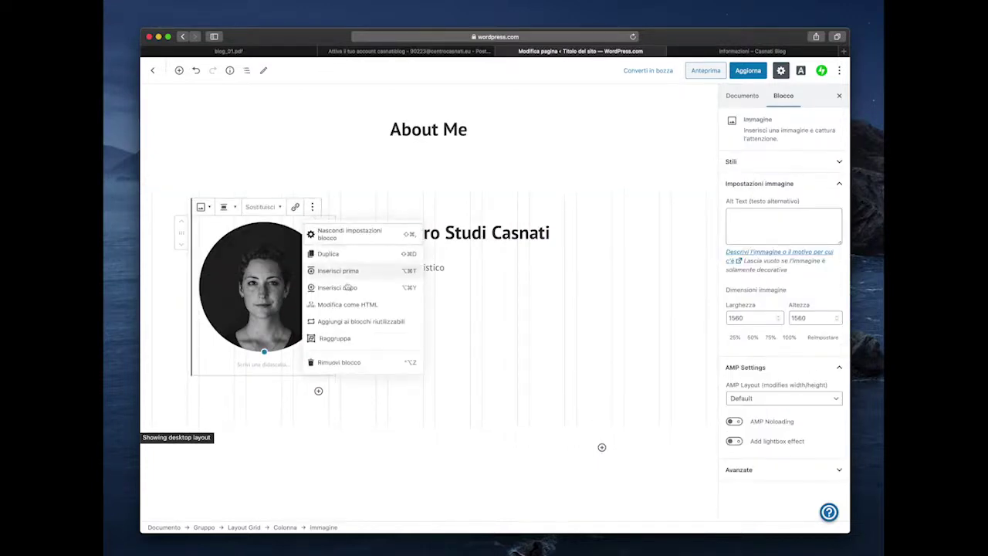
left_click(360, 365)
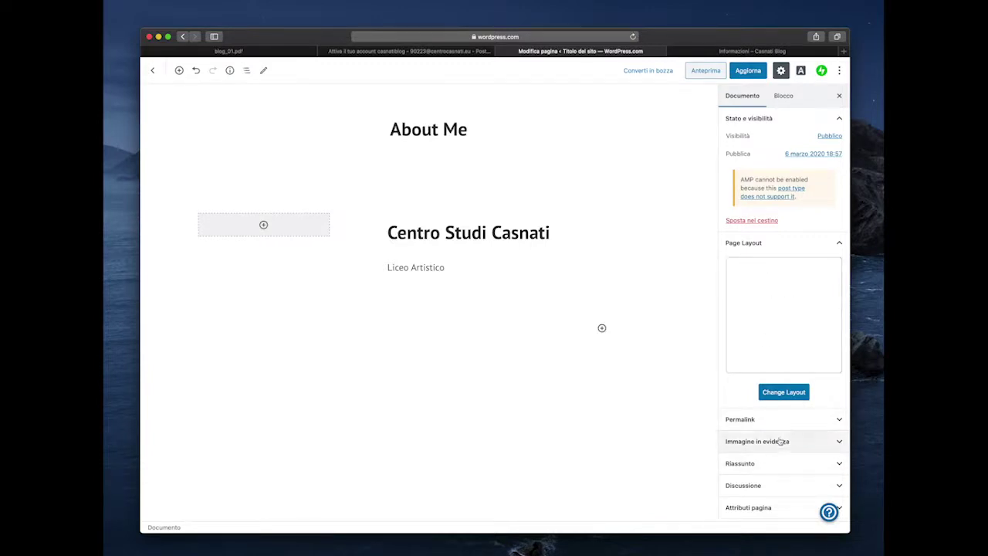
left_click(777, 443)
left_click(787, 441)
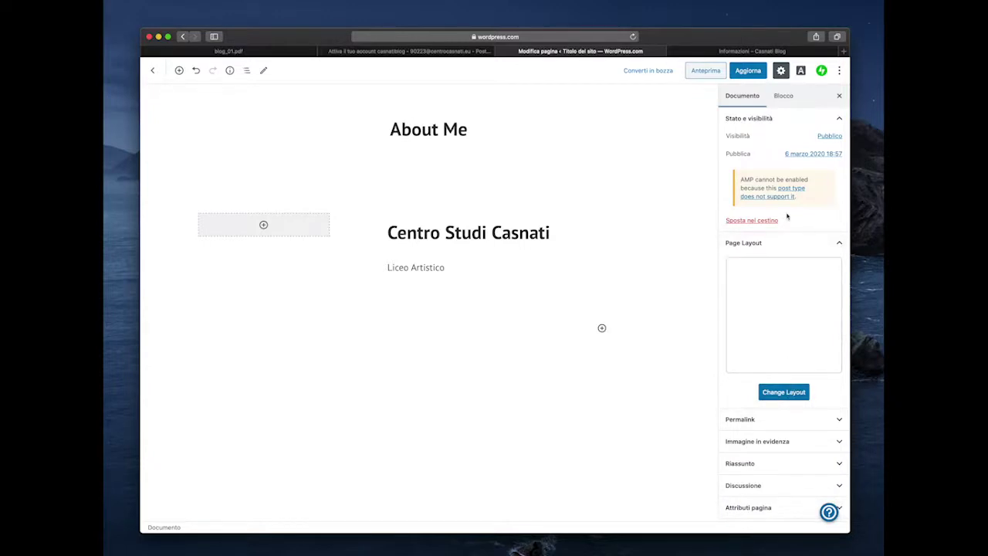
- Save the About Me page with Aggiorna, reload the live site to check it, then return to Pagine
left_click(749, 71)
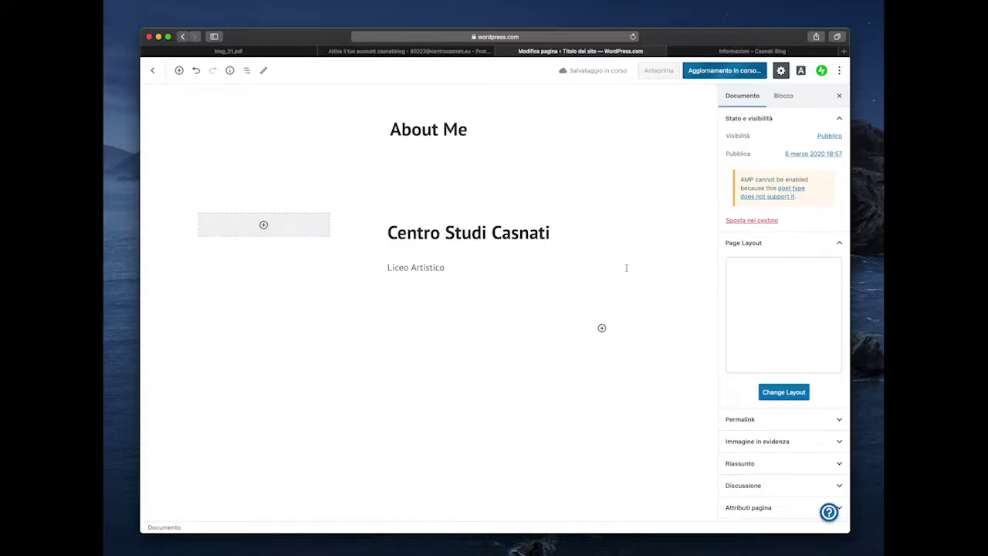
left_click(743, 53)
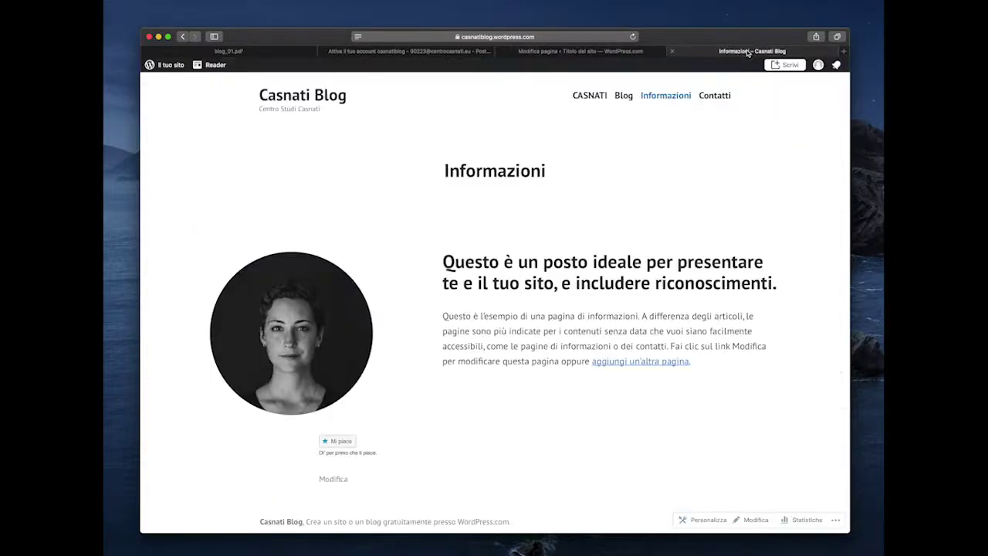
left_click(633, 36)
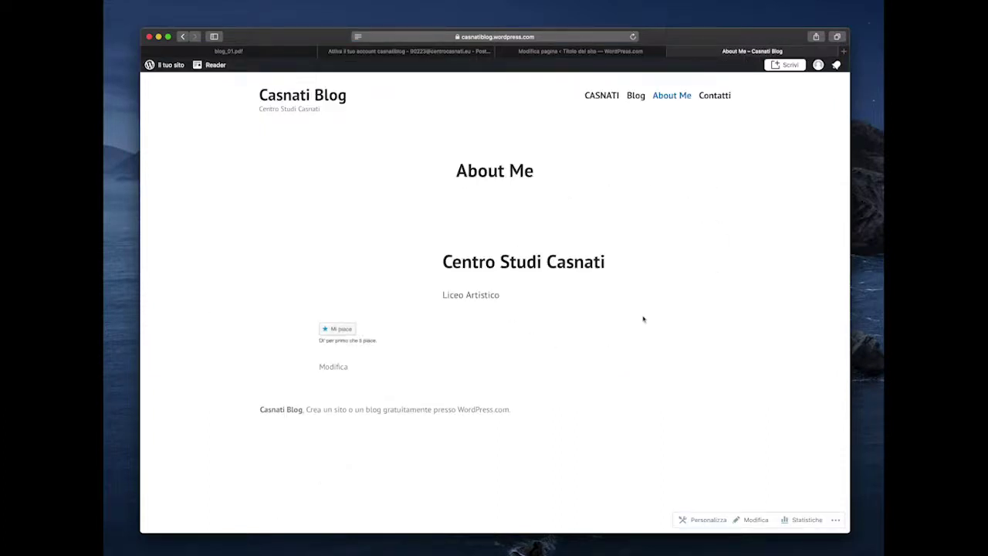
left_click(567, 51)
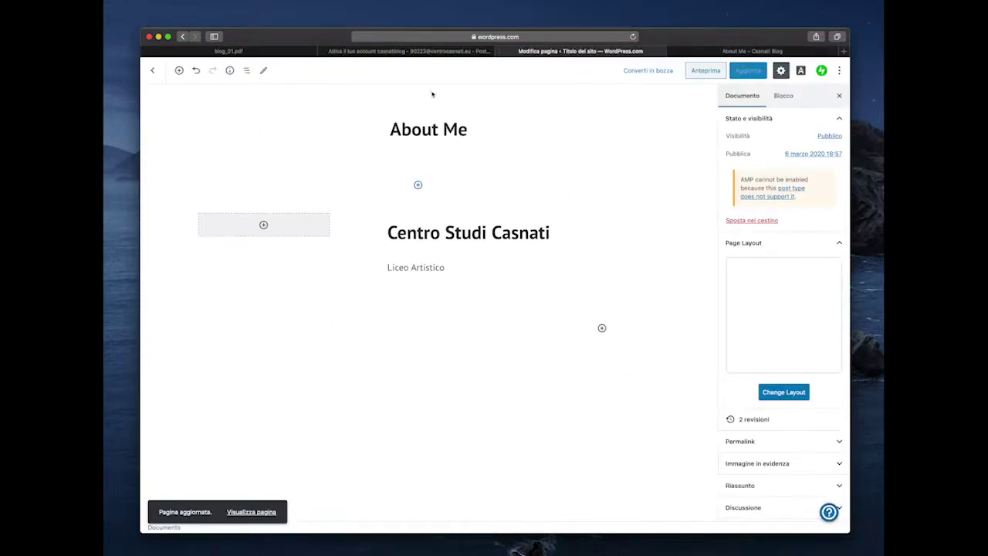
left_click(151, 71)
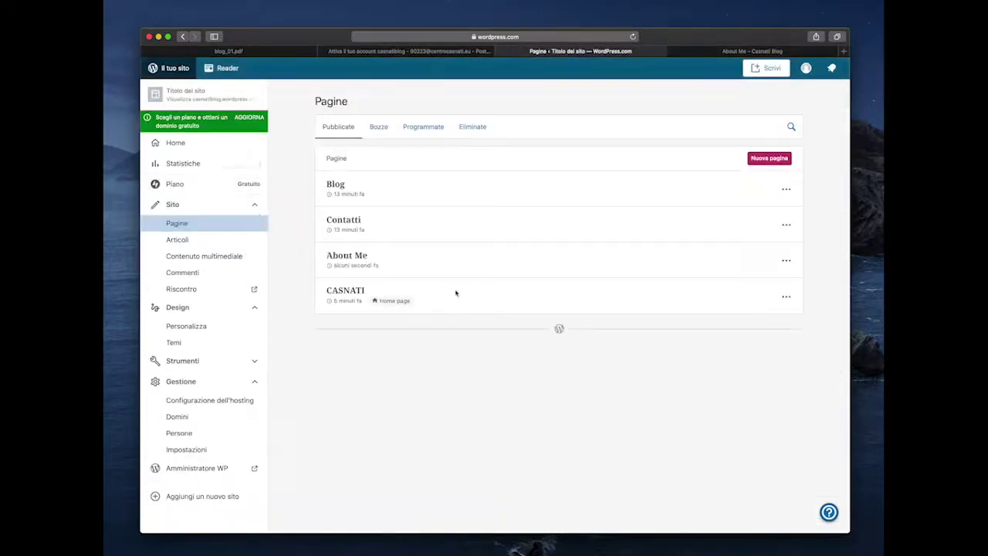
- Move the Contatti page to the trash with Cancella from its ⋯ menu
left_click(786, 189)
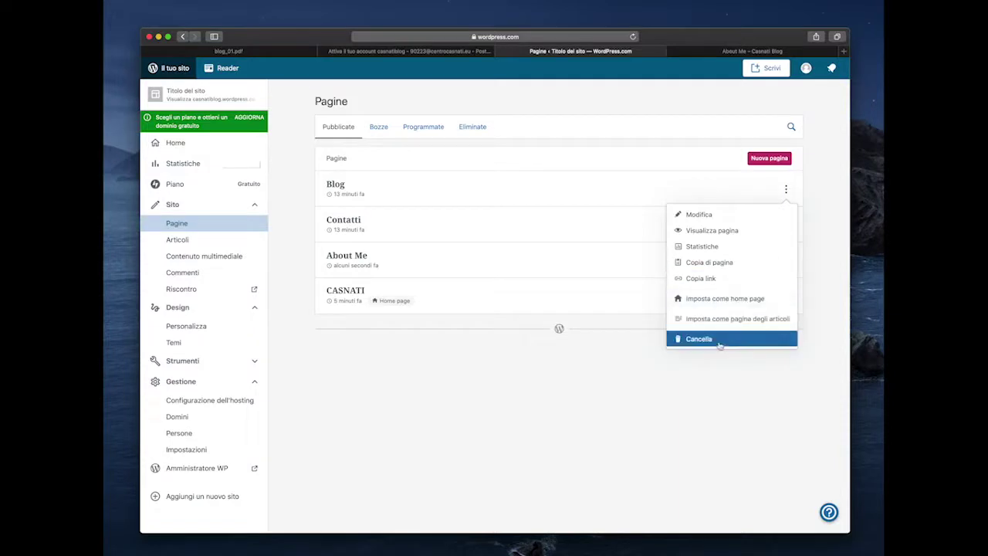
left_click(785, 224)
left_click(786, 225)
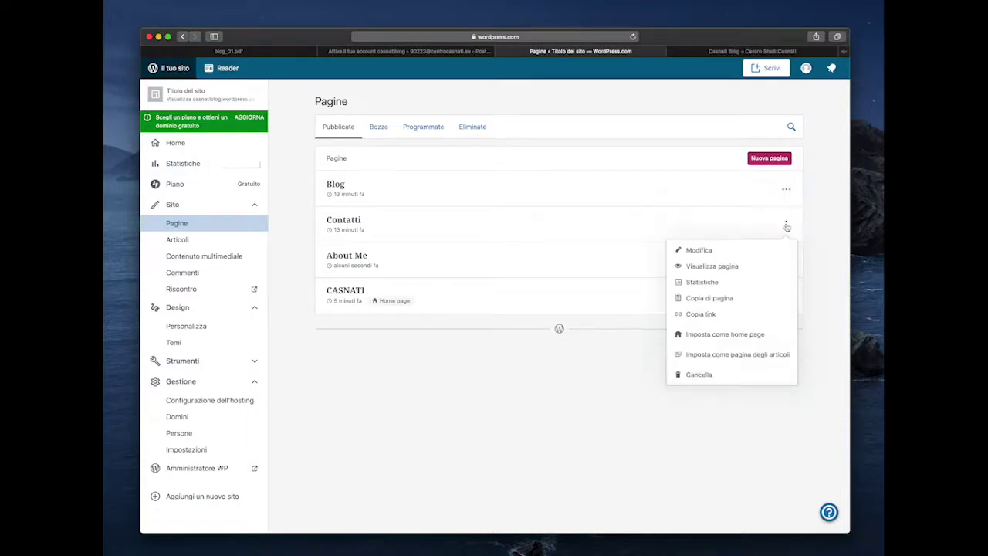
left_click(706, 374)
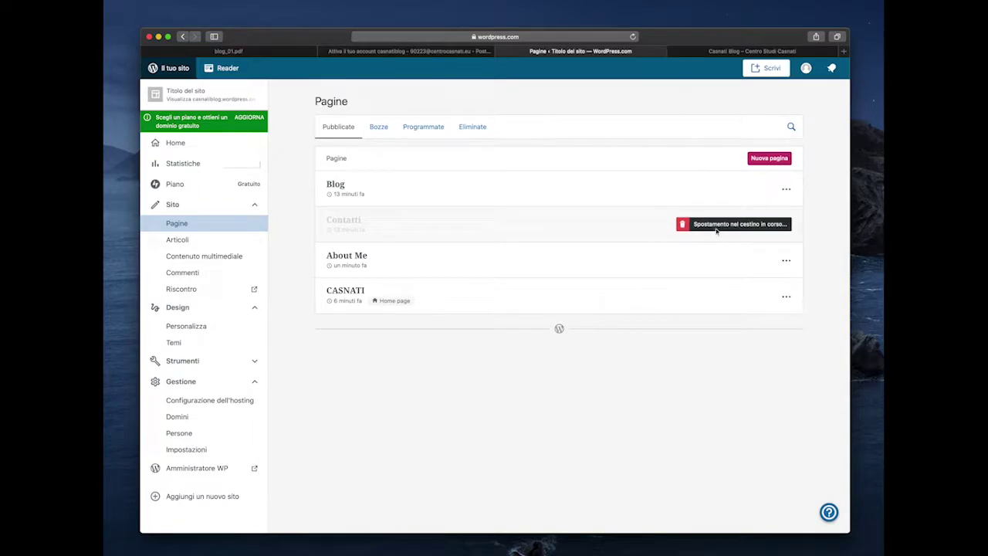
- Reload the live homepage to confirm Contatti is gone from the menu, then start a Nuova pagina
left_click(732, 51)
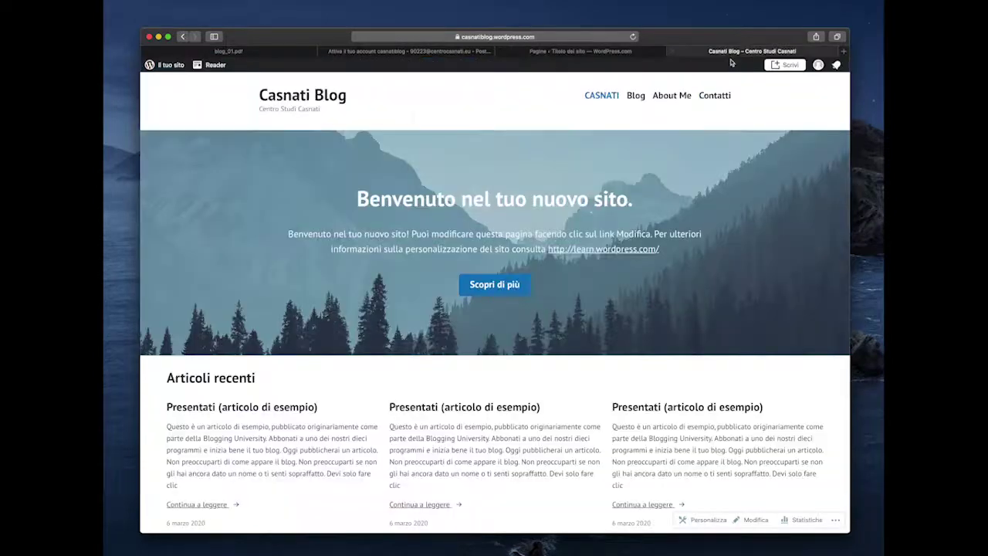
left_click(633, 37)
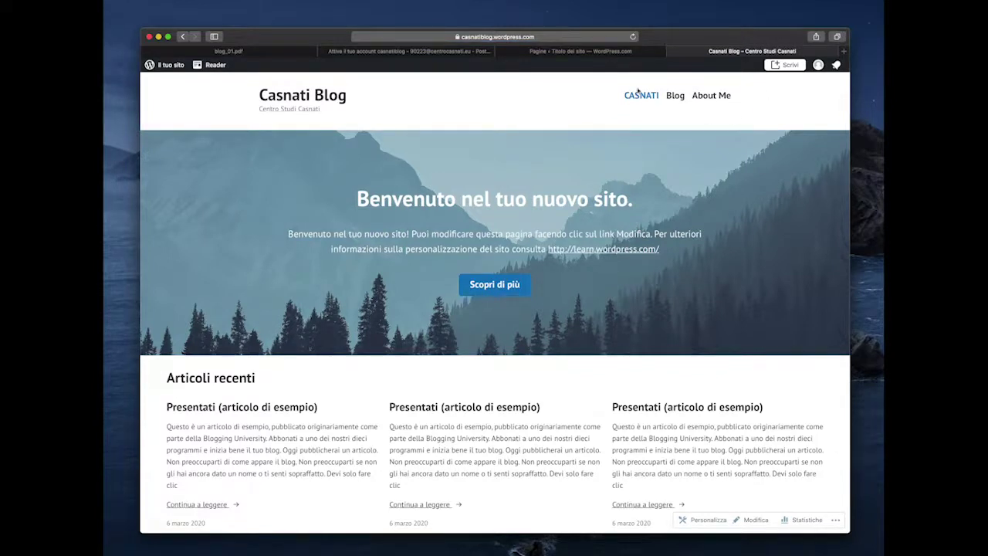
left_click(622, 52)
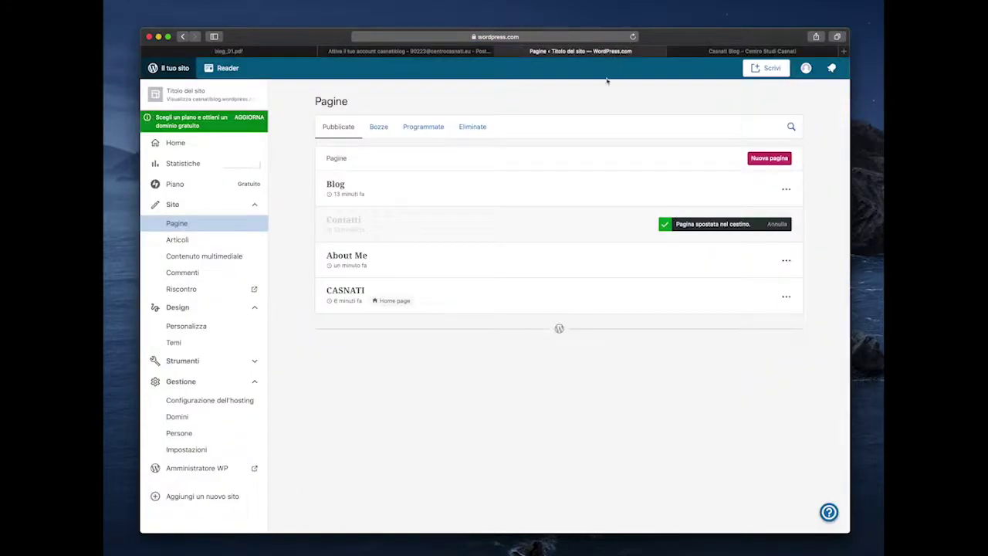
left_click(769, 159)
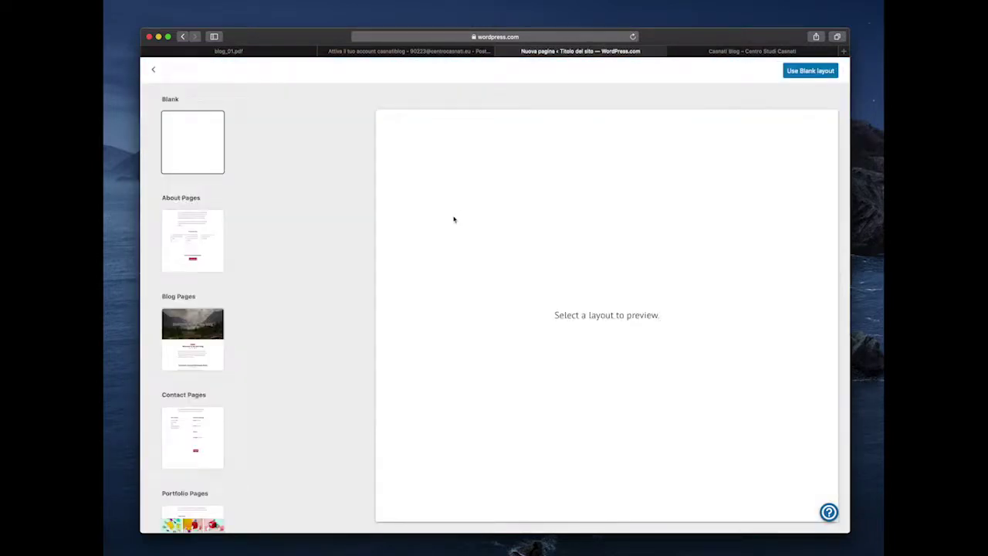
- Browse the page layout options and choose the Blank layout for the new page
scroll(200, 464, "down", 5)
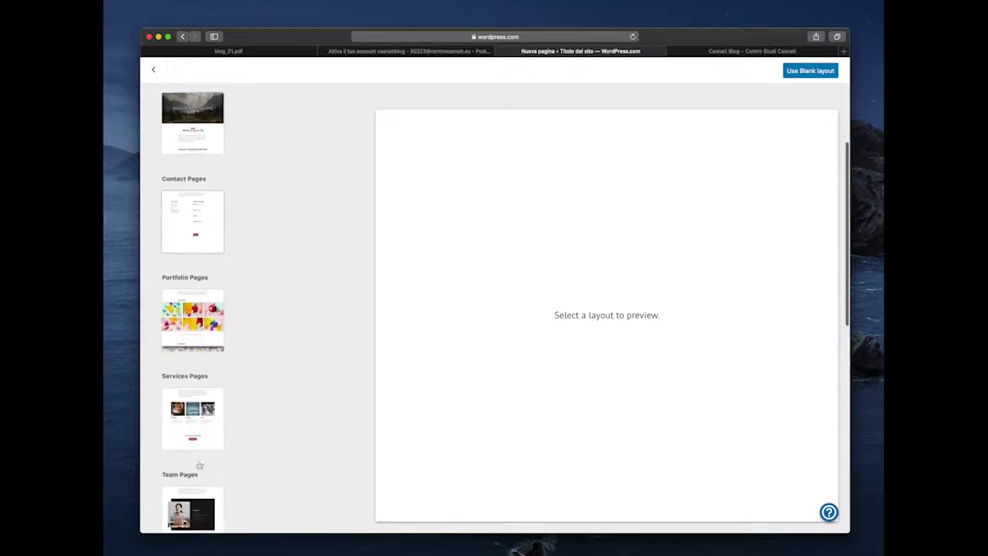
scroll(200, 464, "down", 4)
scroll(199, 463, "up", 5)
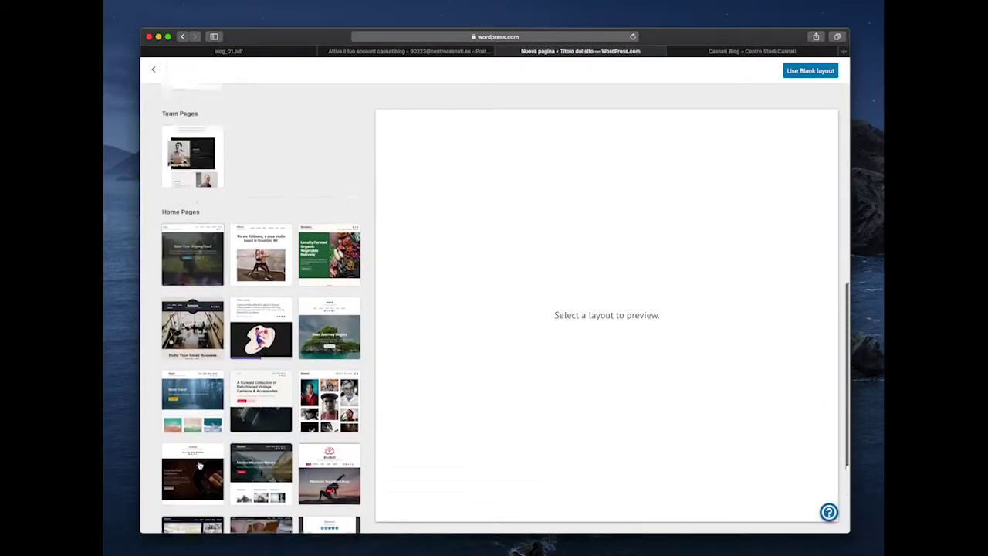
scroll(200, 463, "up", 5)
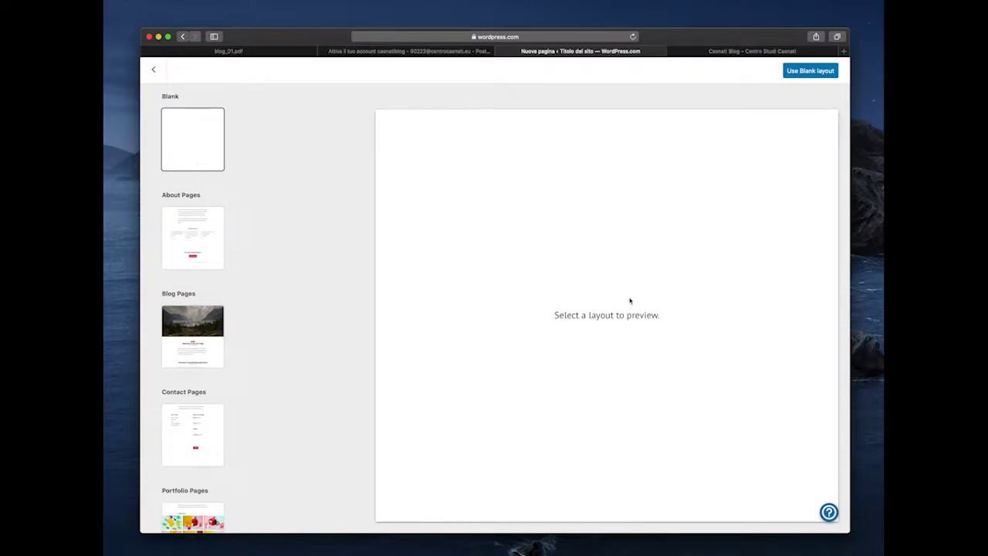
left_click(811, 71)
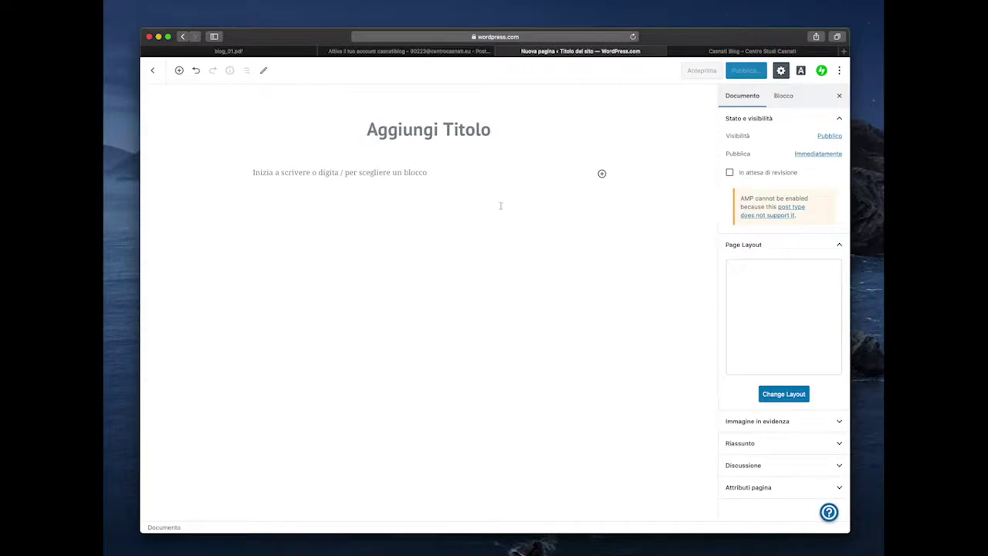
- Title the new page 'Test' and add placeholder paragraph text
left_click(445, 135)
type("Pagin")
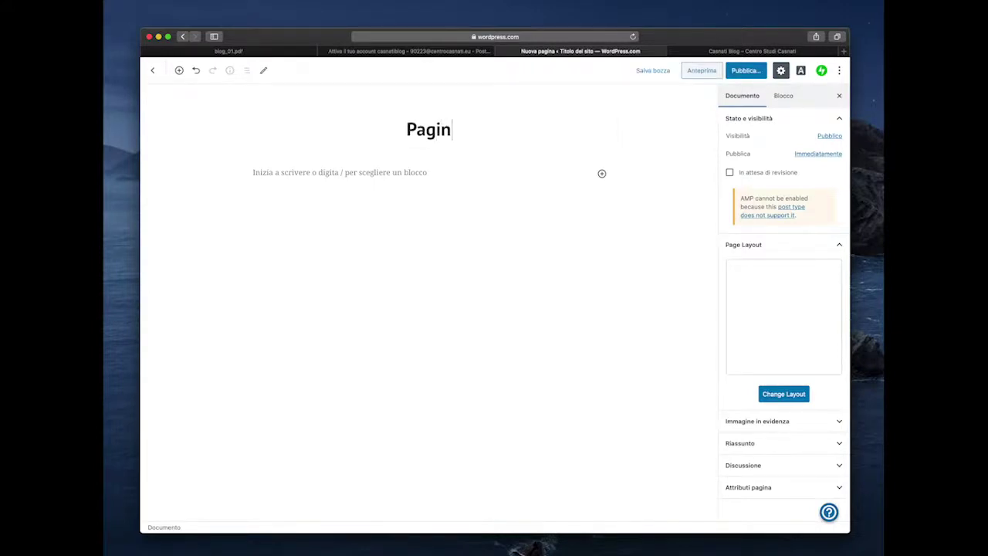
key("super+a")
type("Test")
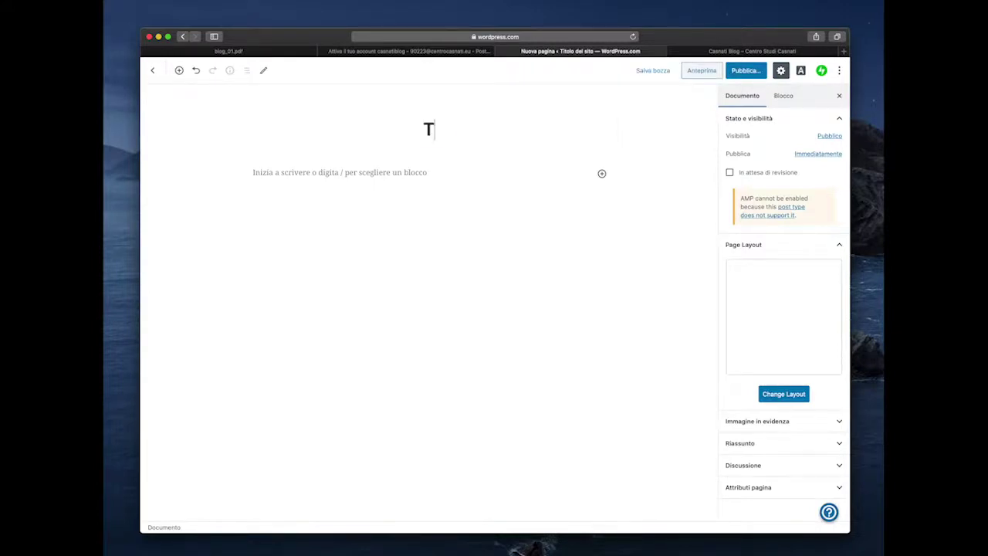
left_click(396, 204)
type("fdsfsdfsdfsdfsd")
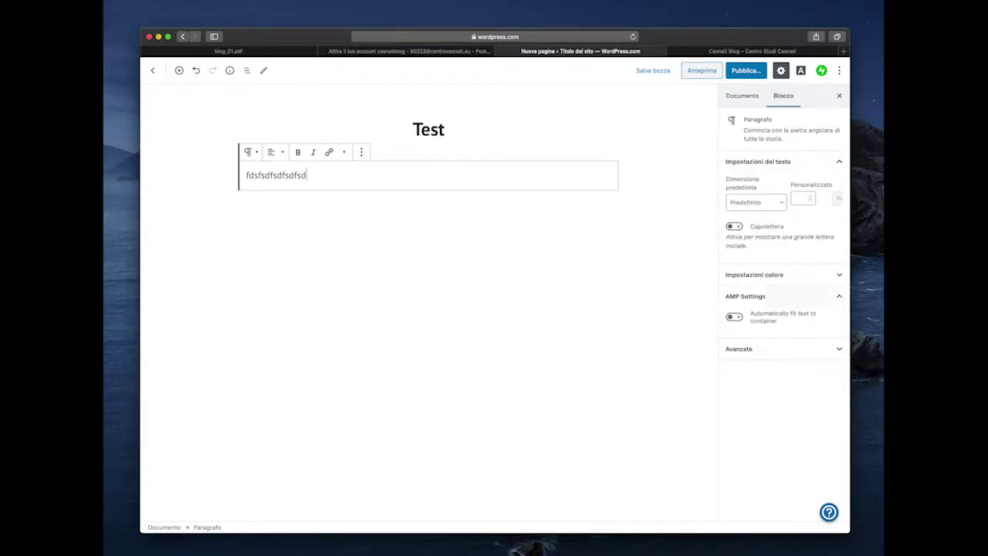
- Publish the Test page and switch to the live Casnati Blog homepage
left_click(745, 71)
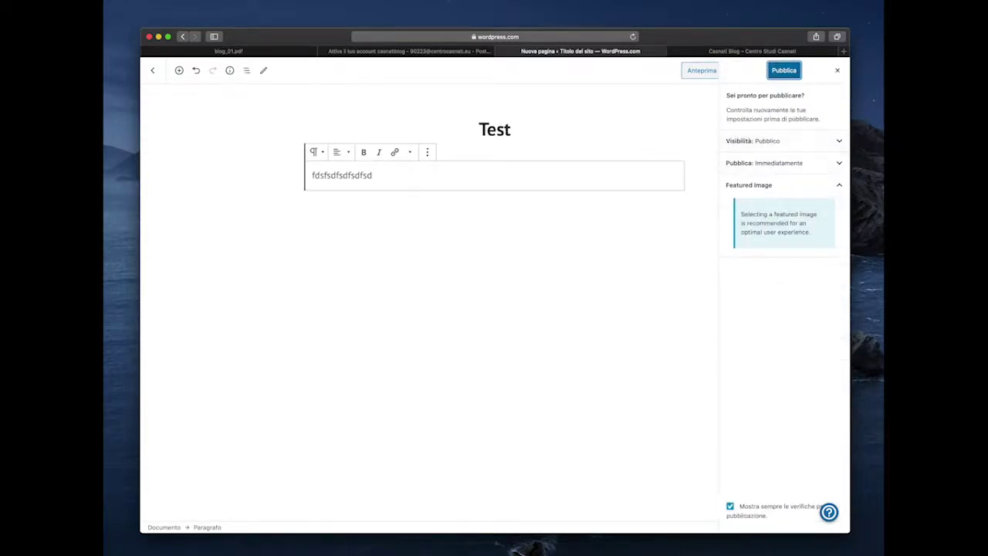
key("Return")
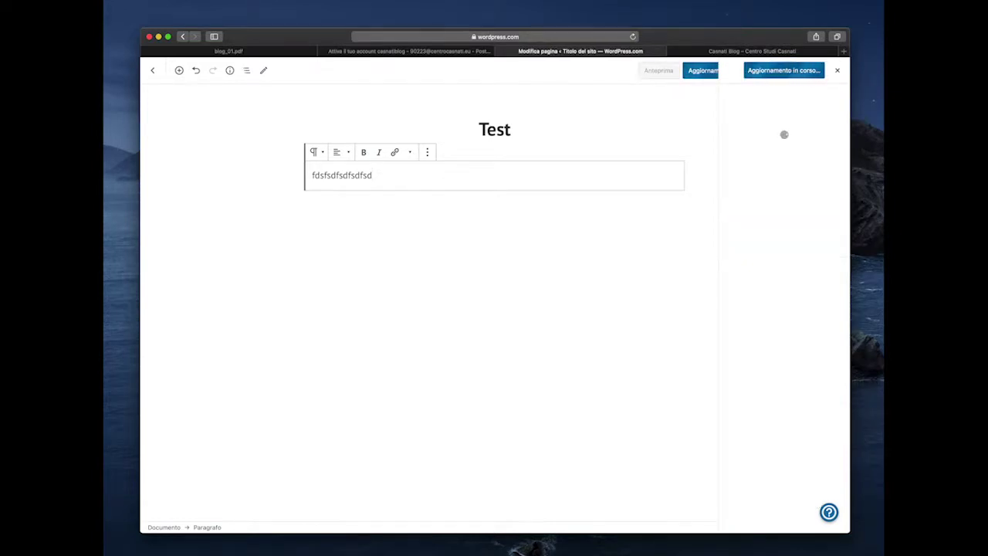
key("ctrl+Tab")
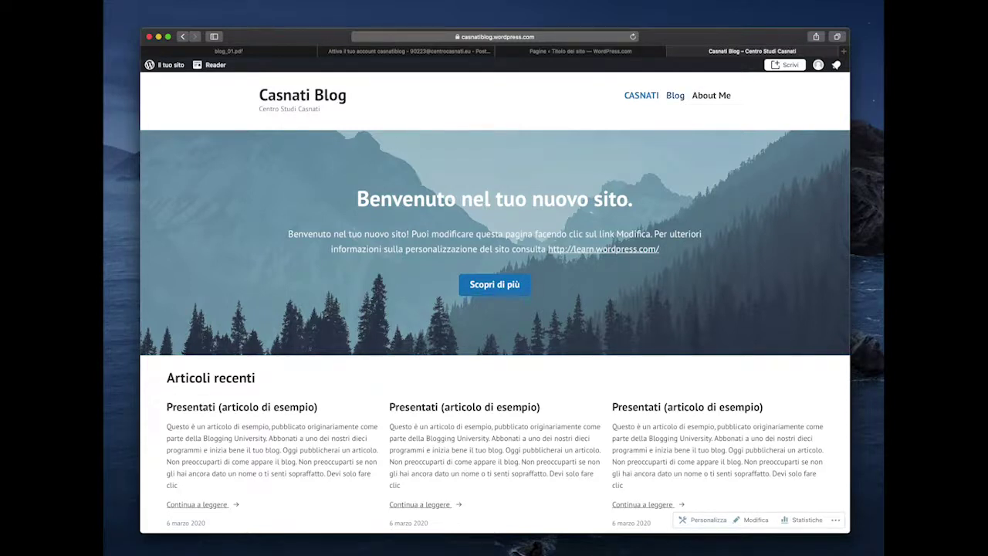
- Go back to the admin pages tab and open Articoli, listing the three sample posts
scroll(493, 279, "down", 1)
scroll(494, 280, "up", 1)
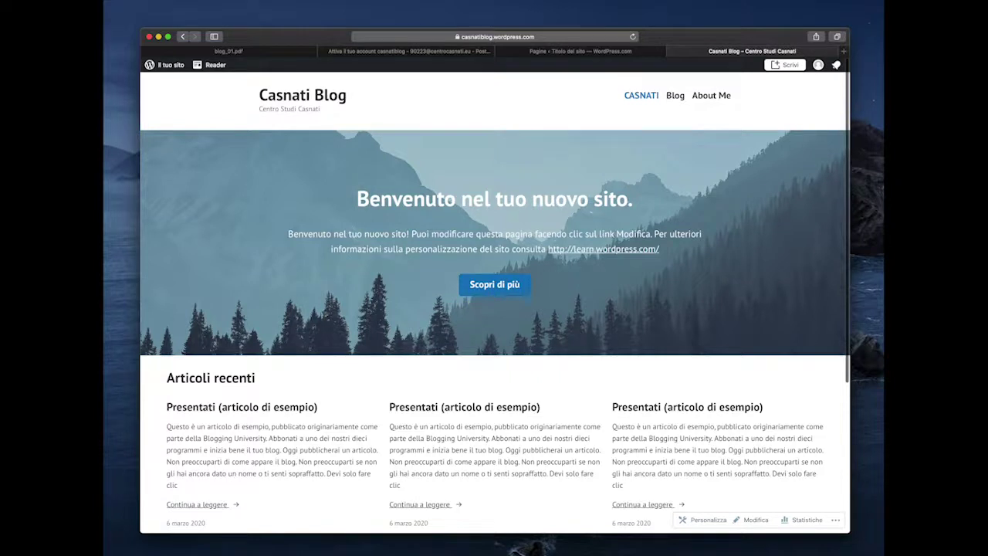
key("ctrl+shift+Tab")
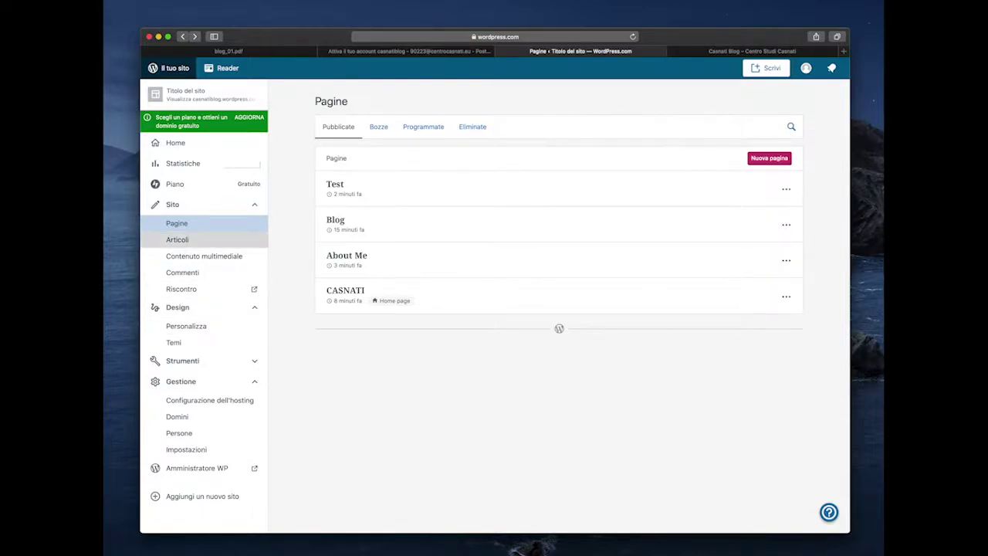
left_click(177, 239)
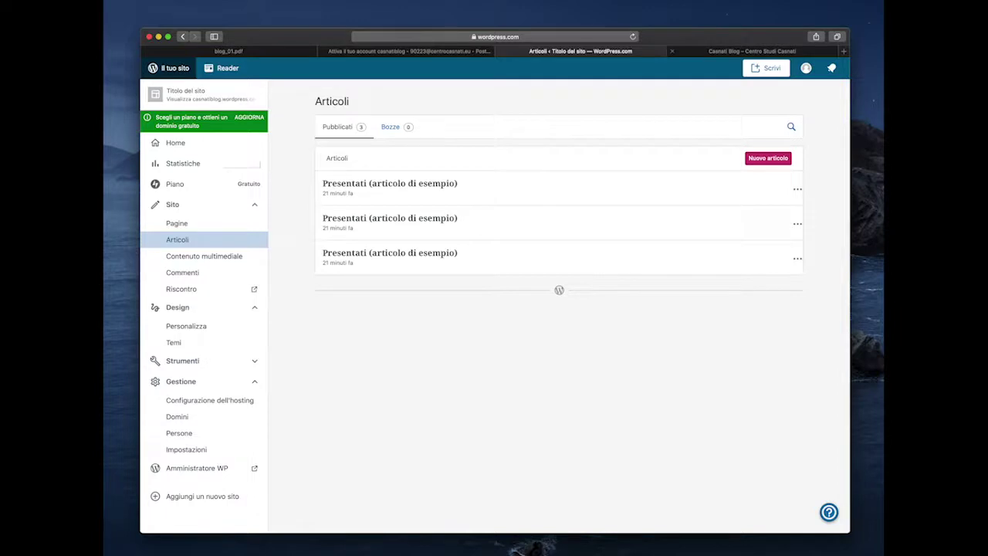
key("ctrl+Tab")
scroll(494, 301, "down", 3)
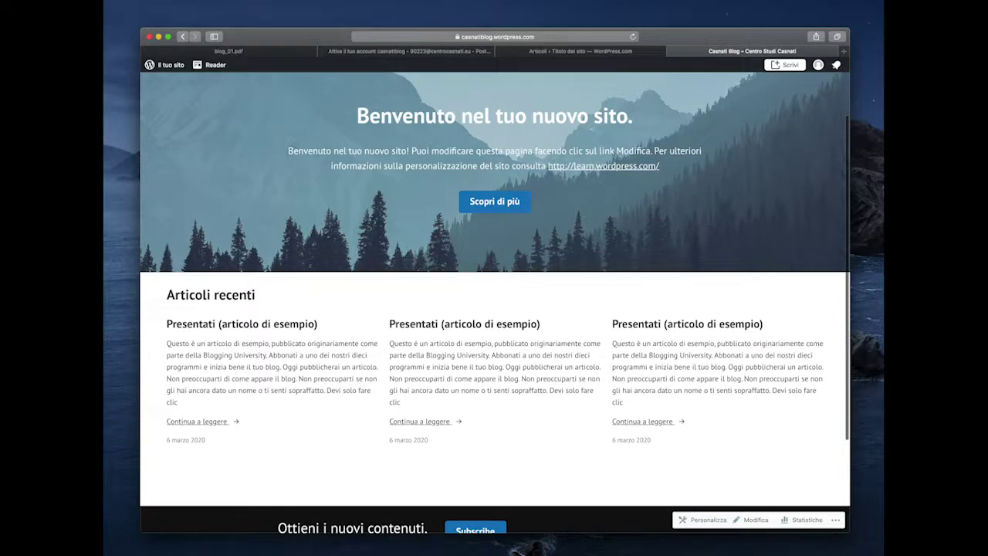
key("ctrl+shift+Tab")
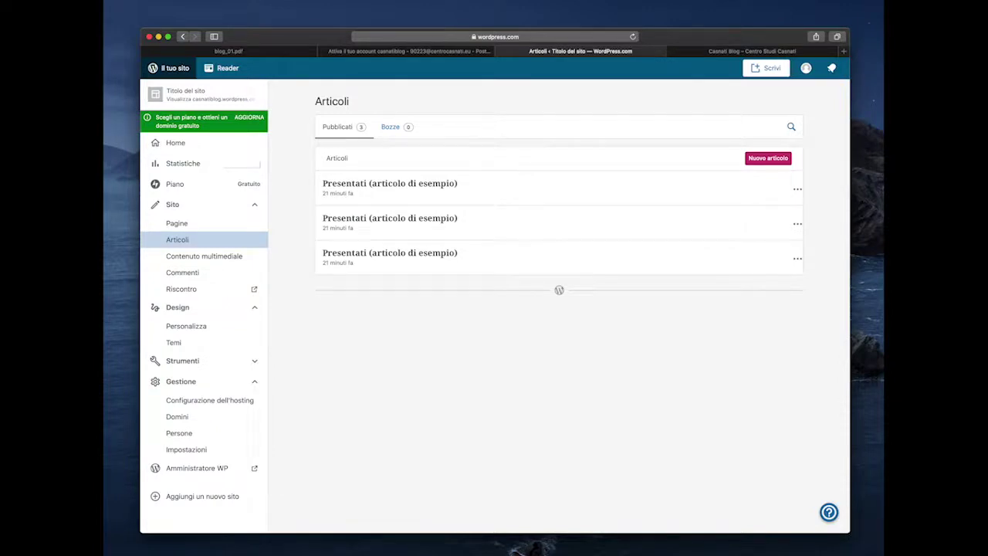
- Trash the three sample posts one by one via their Cestina action
left_click(797, 257)
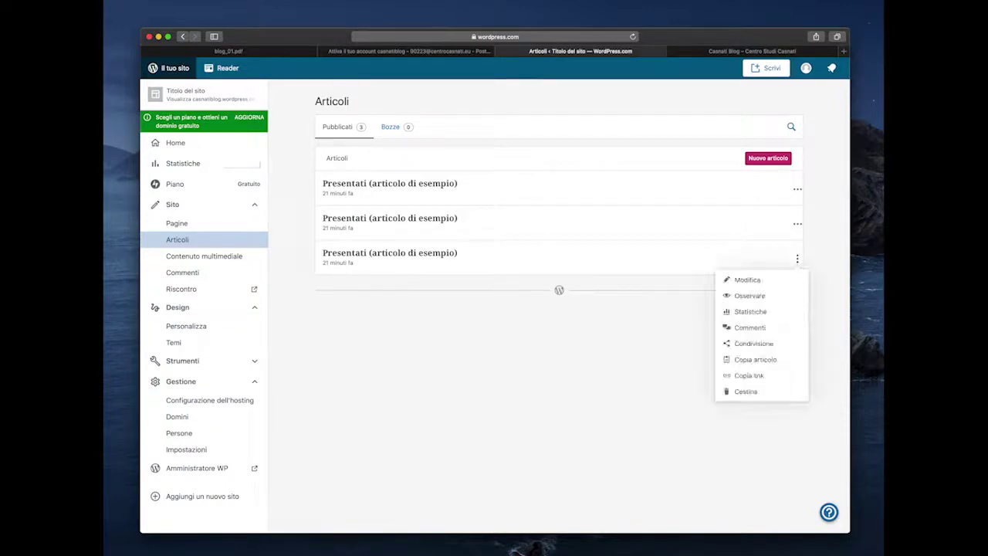
left_click(741, 390)
left_click(797, 223)
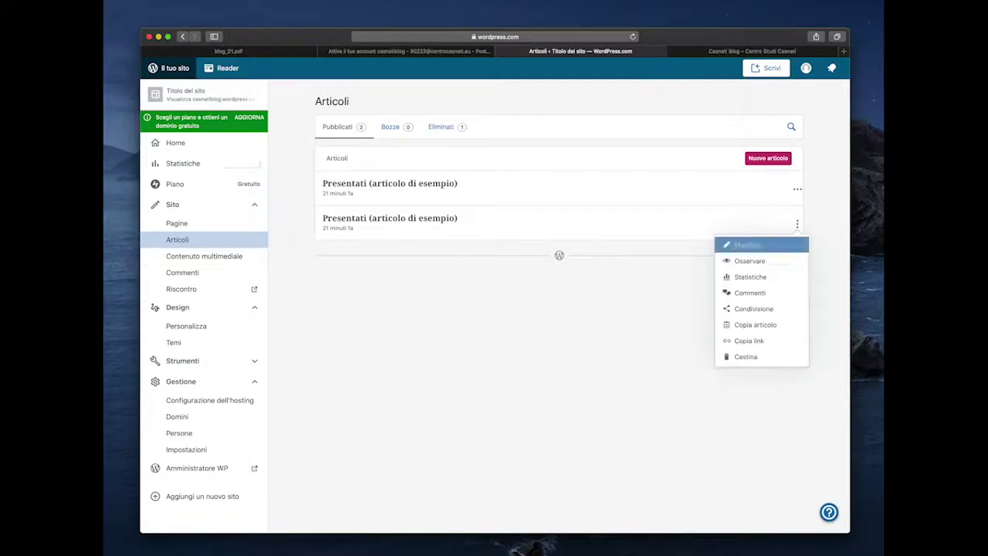
left_click(743, 355)
left_click(798, 189)
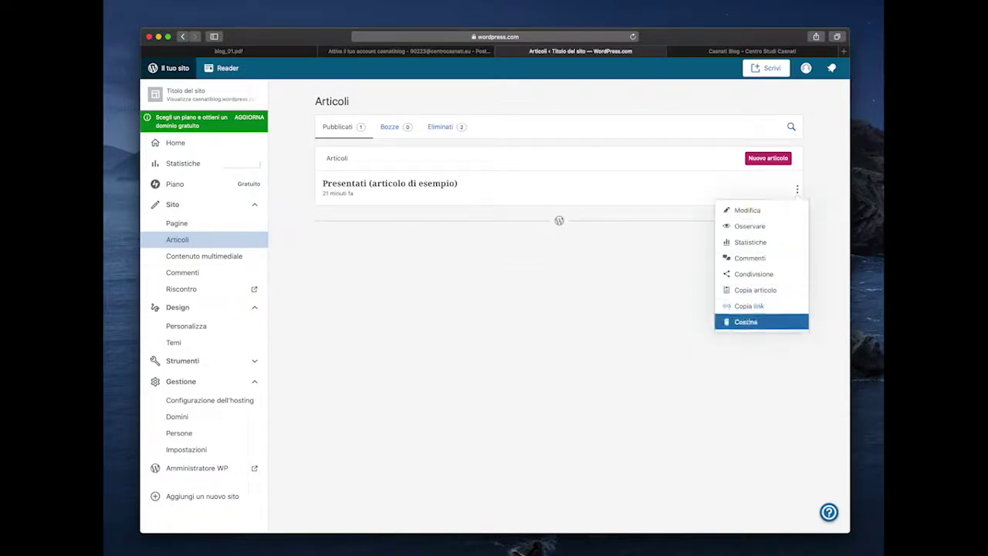
left_click(745, 321)
- Reload the live blog to confirm the posts are gone, then return to Articoli
left_click(752, 50)
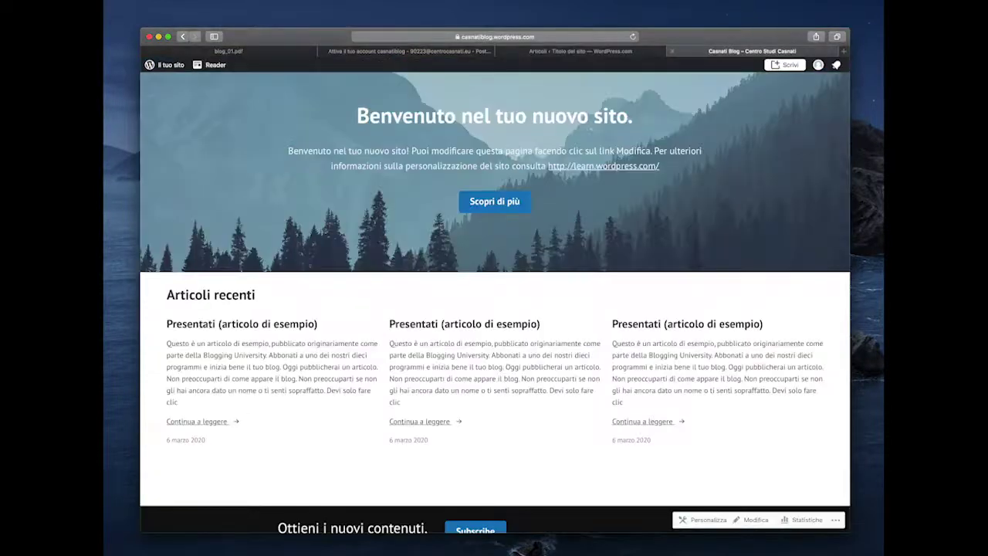
key("super+r")
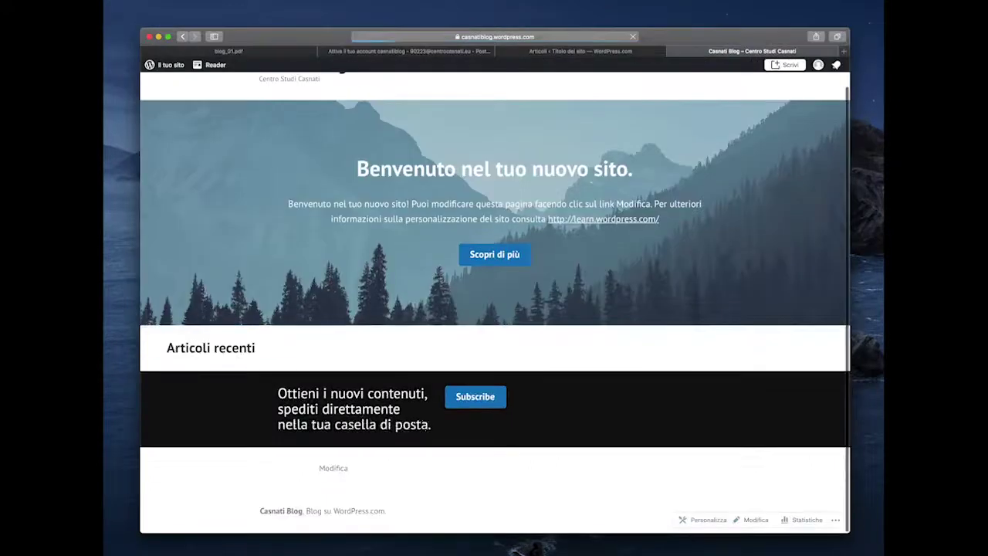
key("ctrl+shift+Tab")
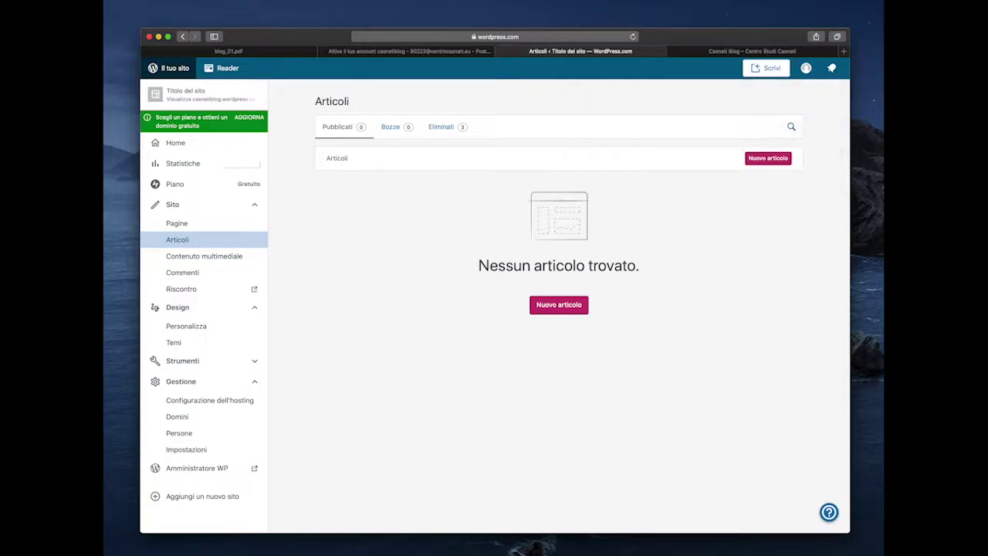
- Create a new post 'Hello World' with body 'Questo è il mio primo articolo!' and publish it
left_click(768, 157)
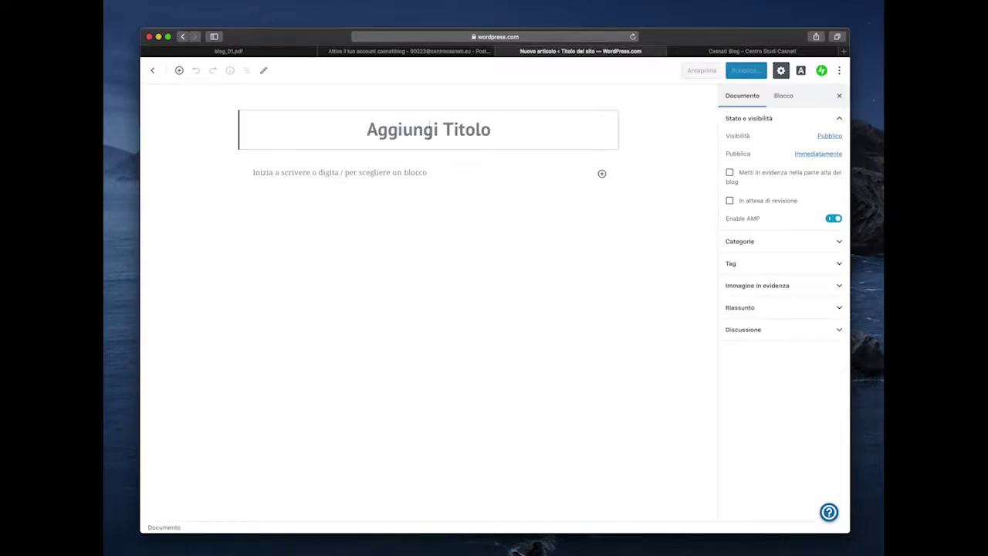
type("Hello ")
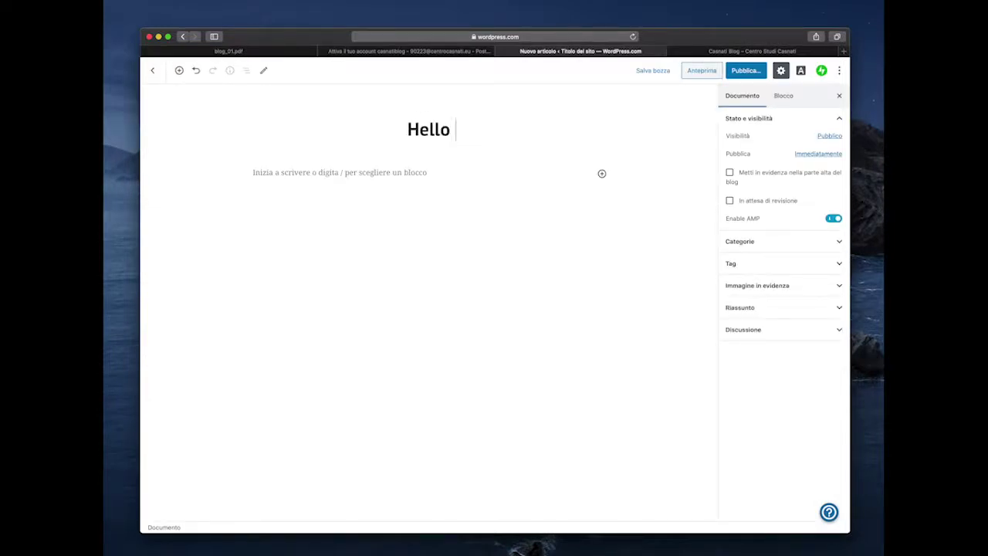
type("World")
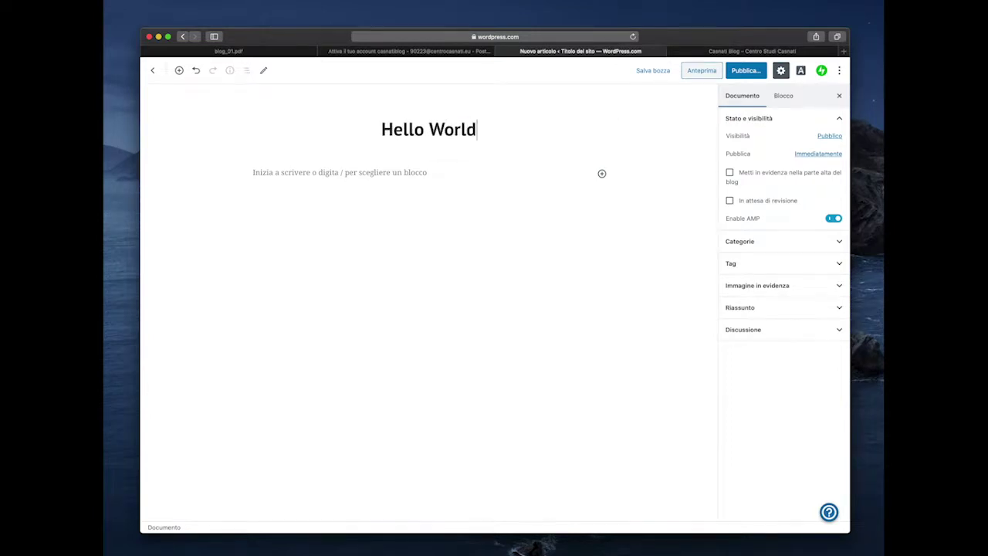
key("Return")
type("Q")
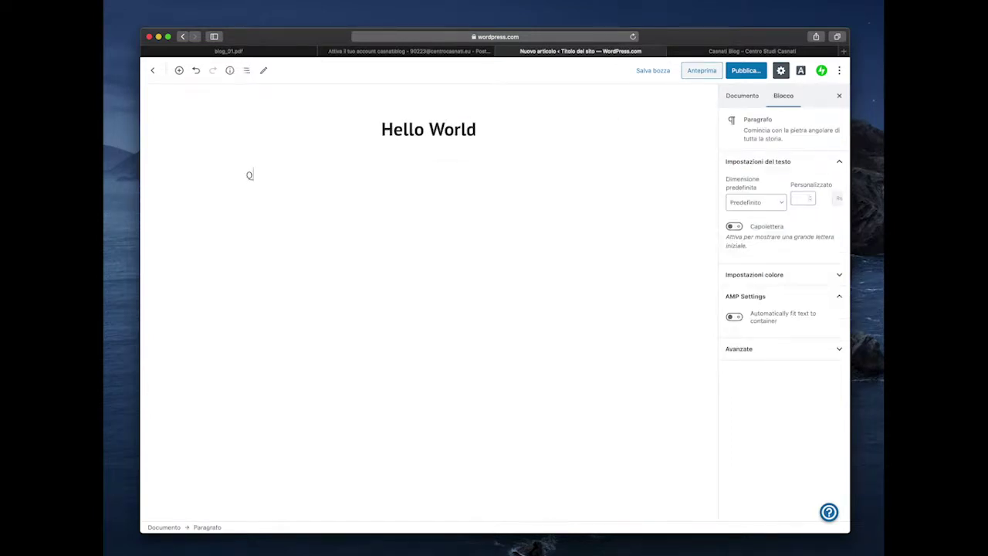
type("uesto è il mio primo articolo!")
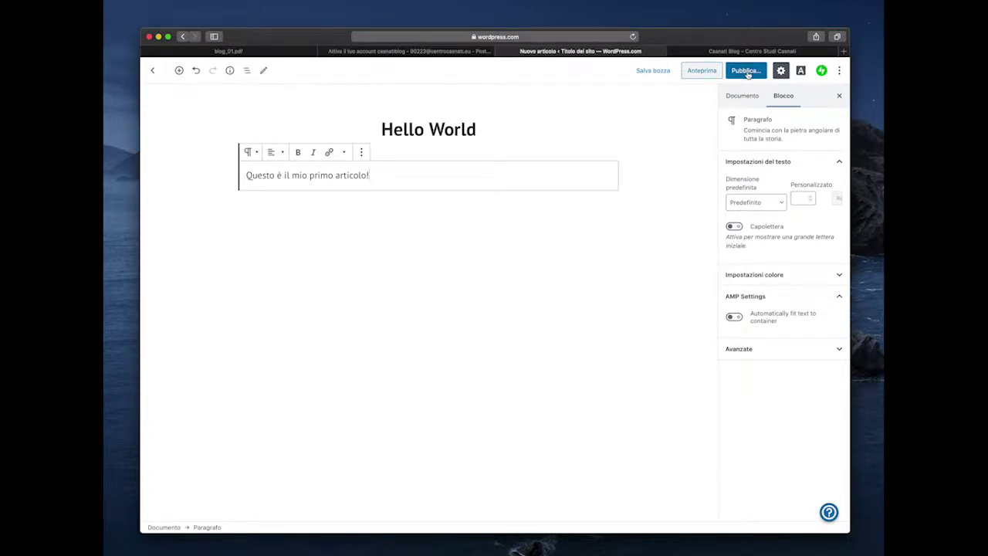
left_click(747, 73)
left_click(784, 77)
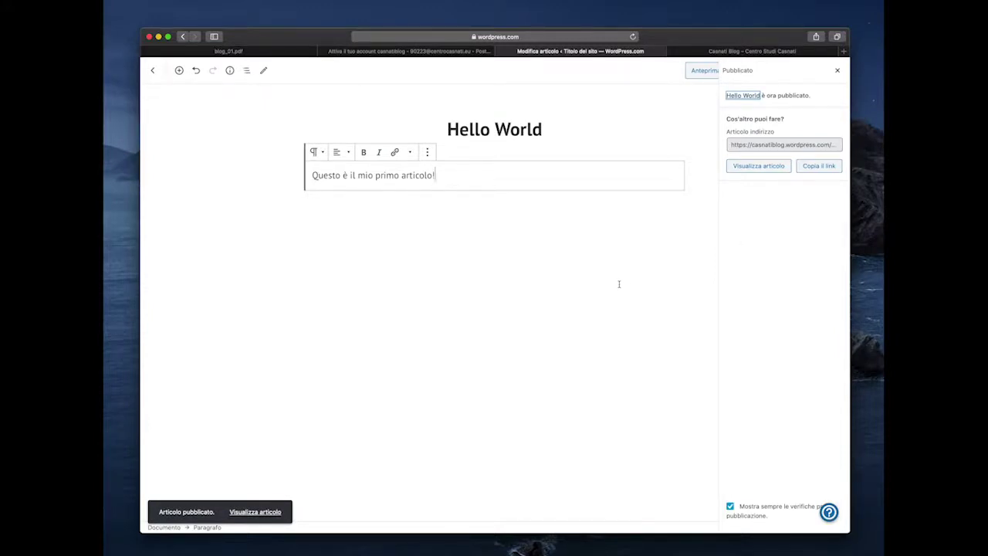
- Check the Hello World post on the reloaded live blog and its Blog page, then reopen its editor
left_click(721, 52)
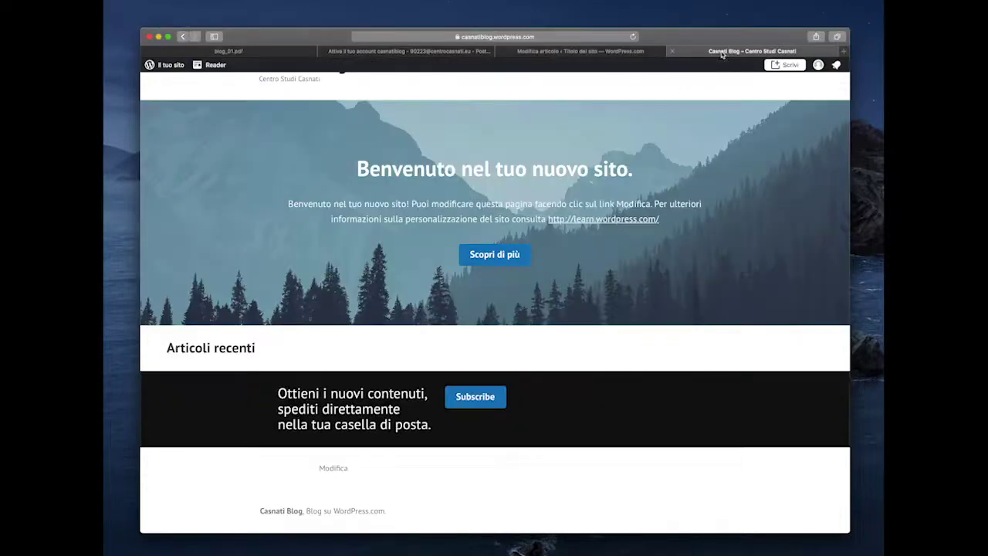
left_click(632, 37)
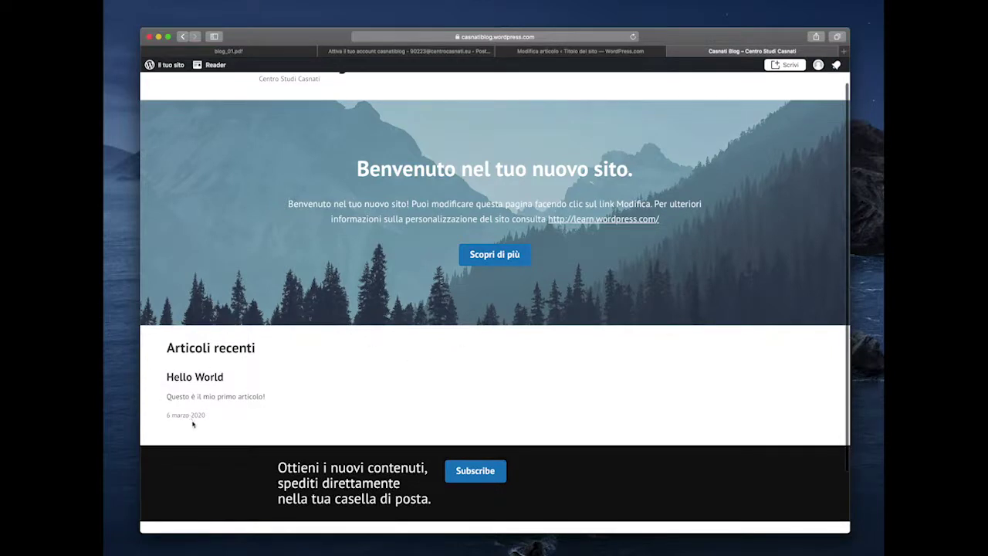
scroll(342, 285, "up", 1)
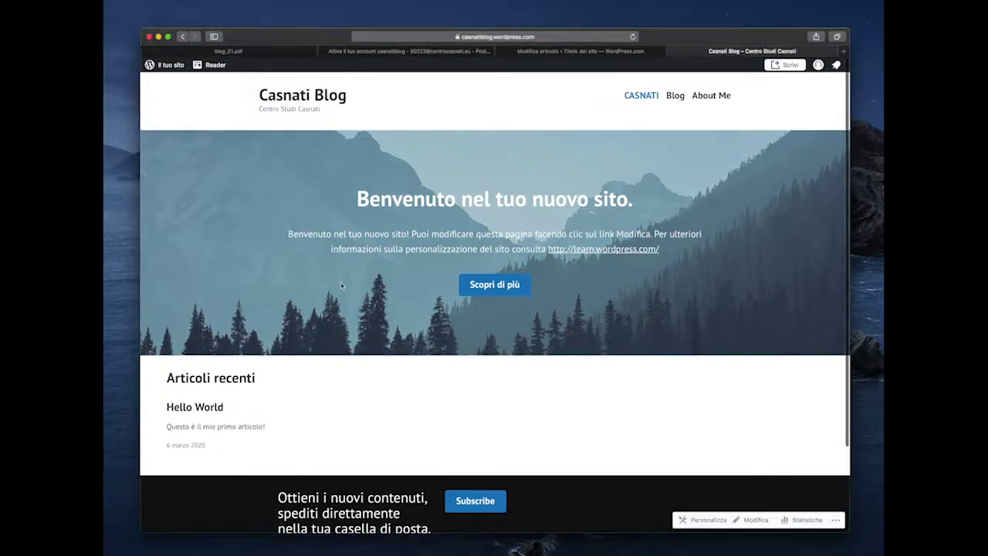
left_click(675, 95)
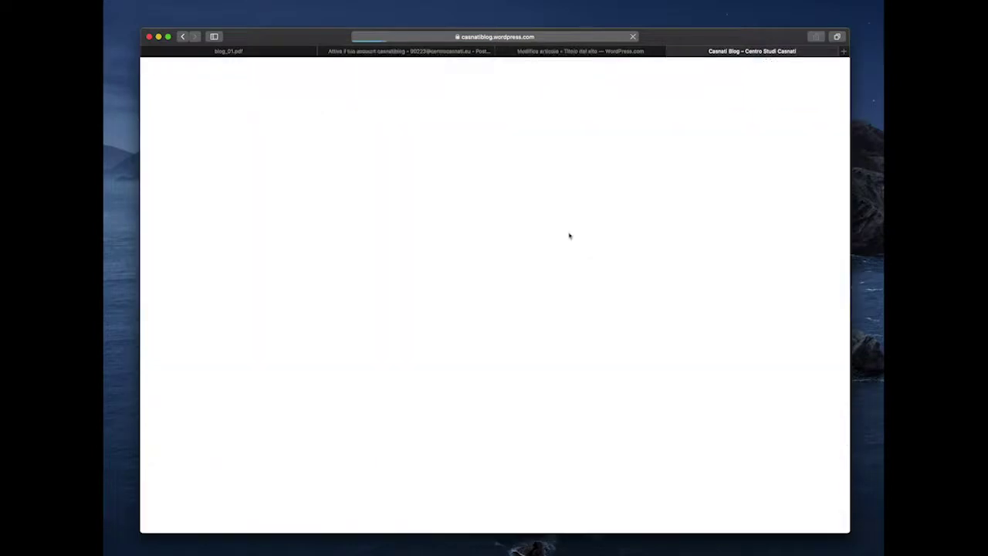
scroll(551, 247, "down", 5)
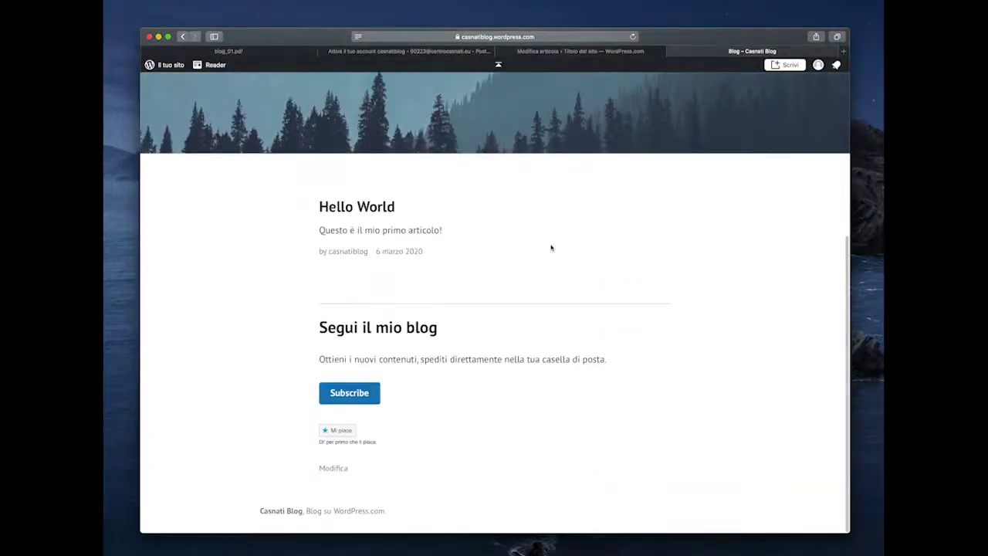
scroll(551, 247, "up", 1)
scroll(551, 247, "up", 5)
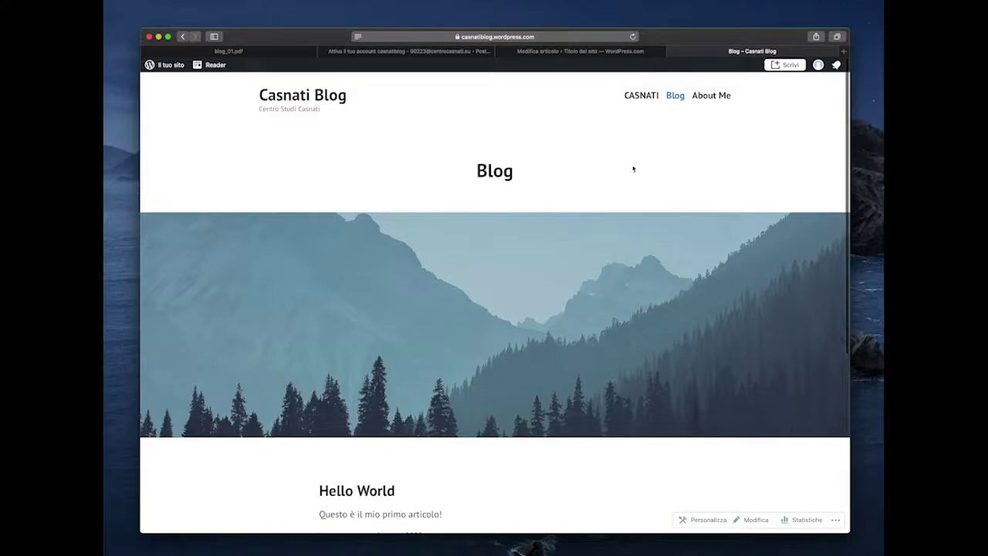
scroll(563, 319, "down", 3)
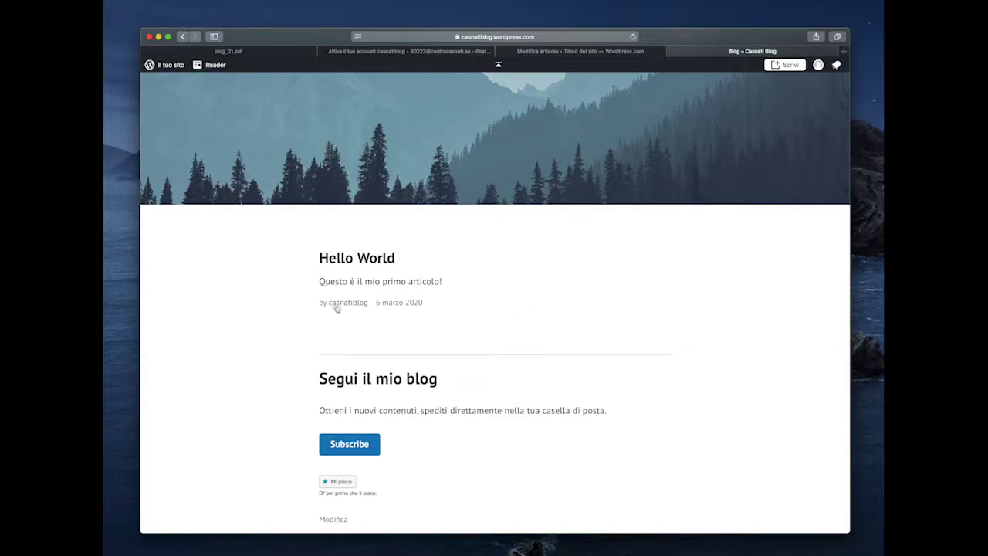
scroll(552, 269, "up", 5)
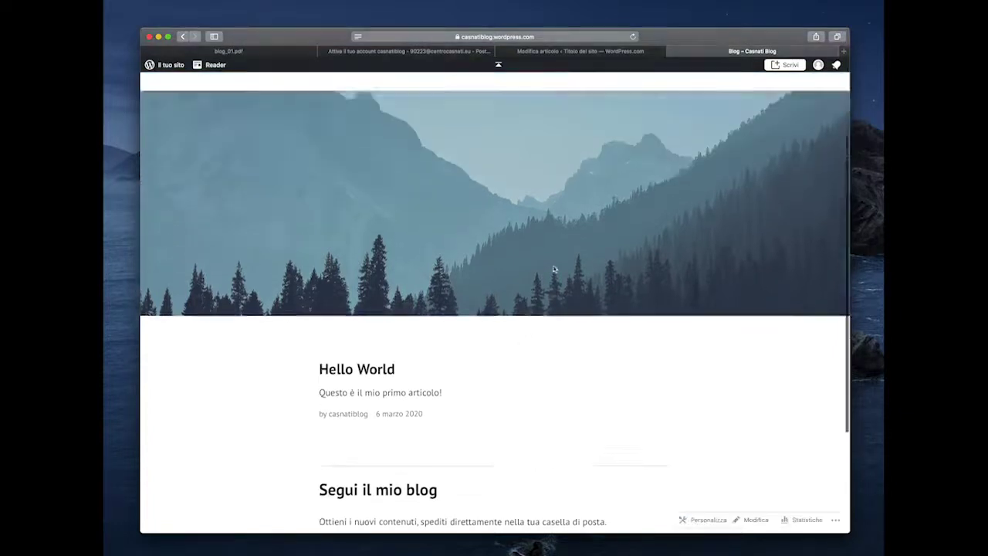
left_click(585, 53)
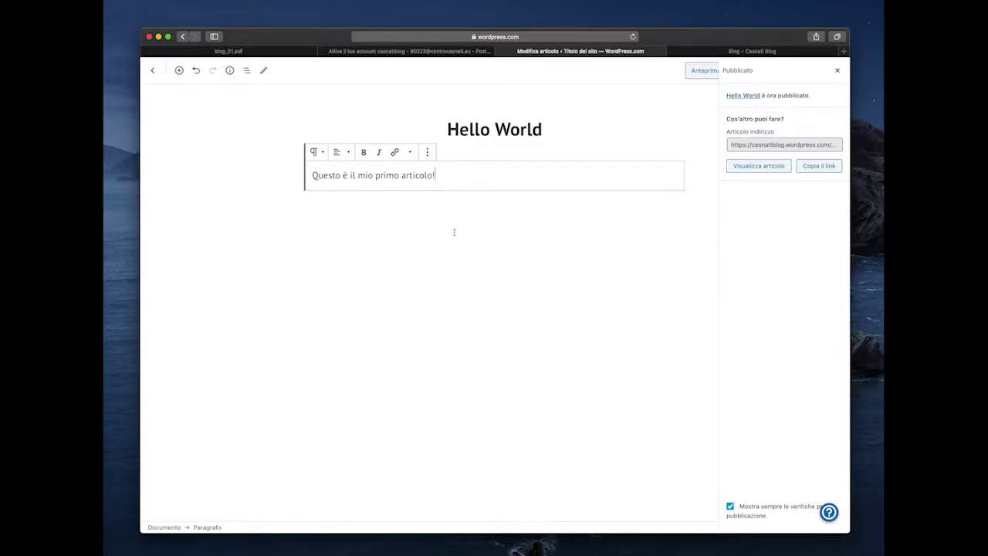
- Exit the Hello World editor to the Articoli list and toggle the Design sidebar group
left_click(465, 161)
left_click(444, 176)
left_click(152, 72)
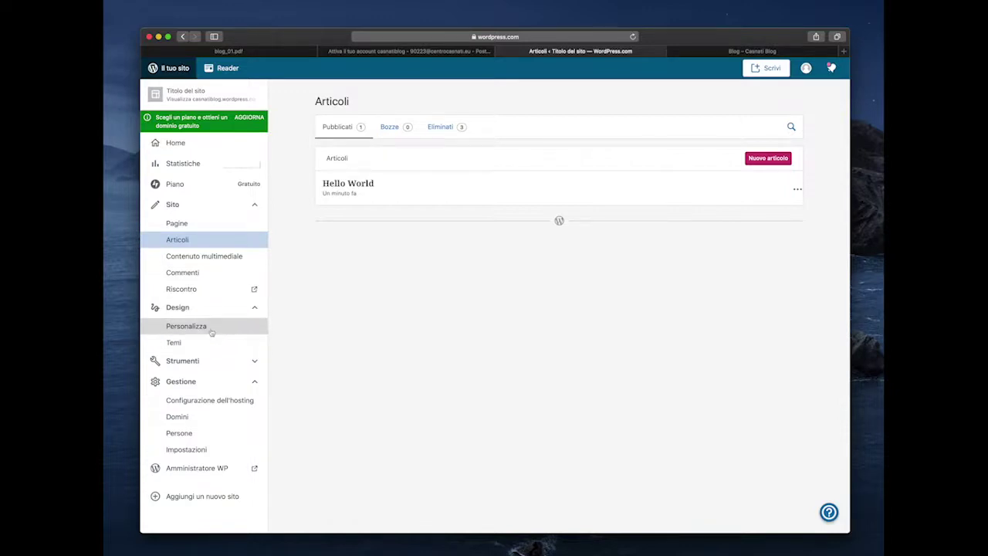
left_click(210, 311)
left_click(211, 309)
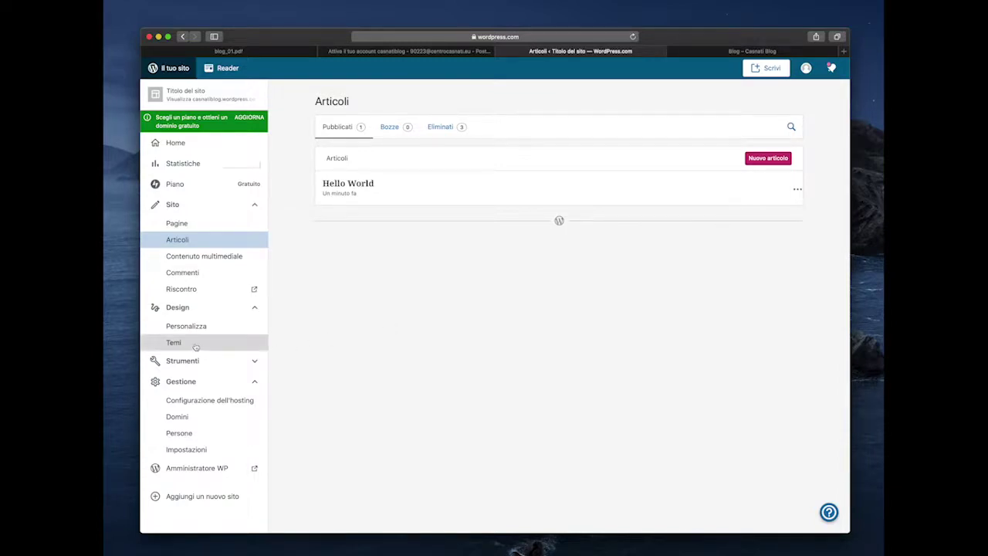
- Open Design > Temi, show all themes, and filter to the free (Gratuito) ones
left_click(197, 346)
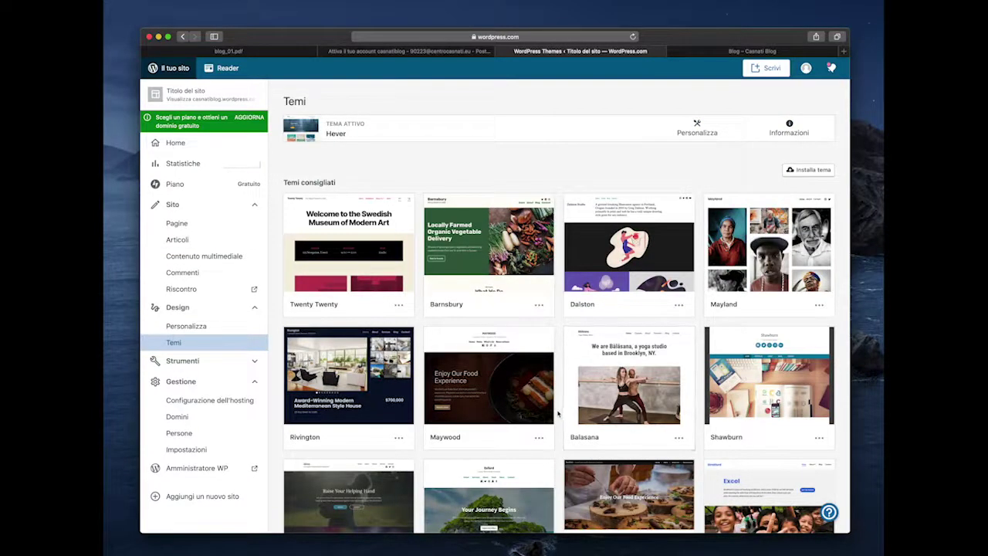
scroll(563, 420, "down", 10)
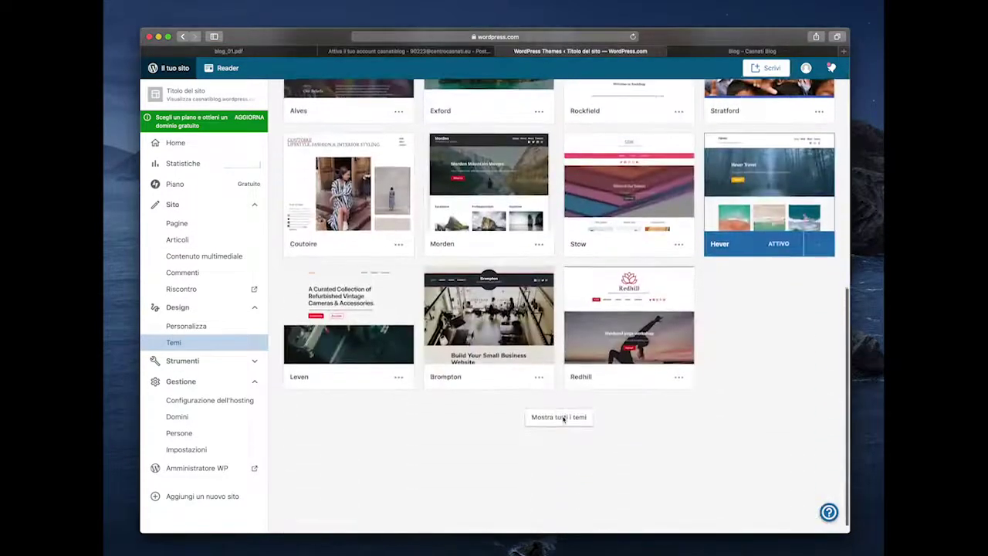
left_click(559, 408)
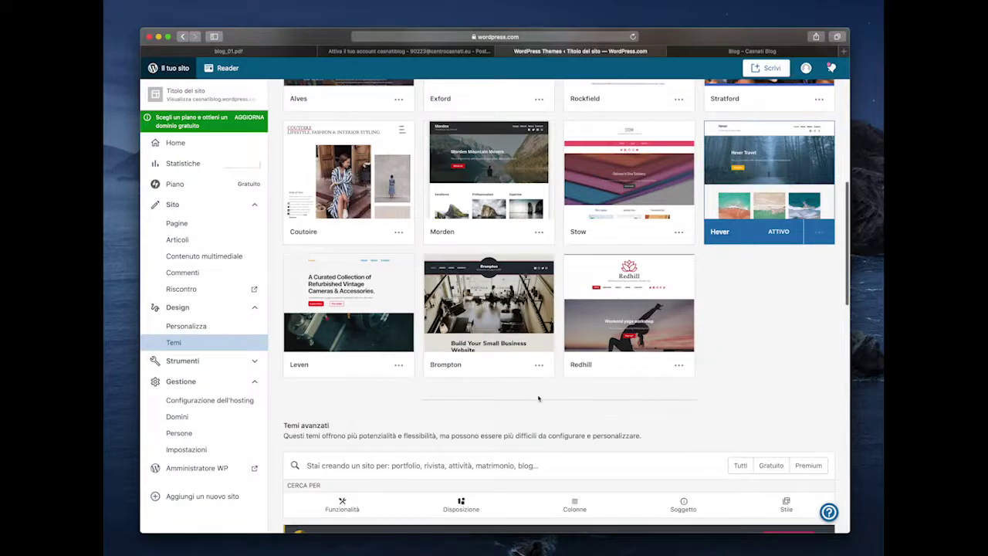
scroll(540, 399, "down", 3)
scroll(539, 399, "down", 3)
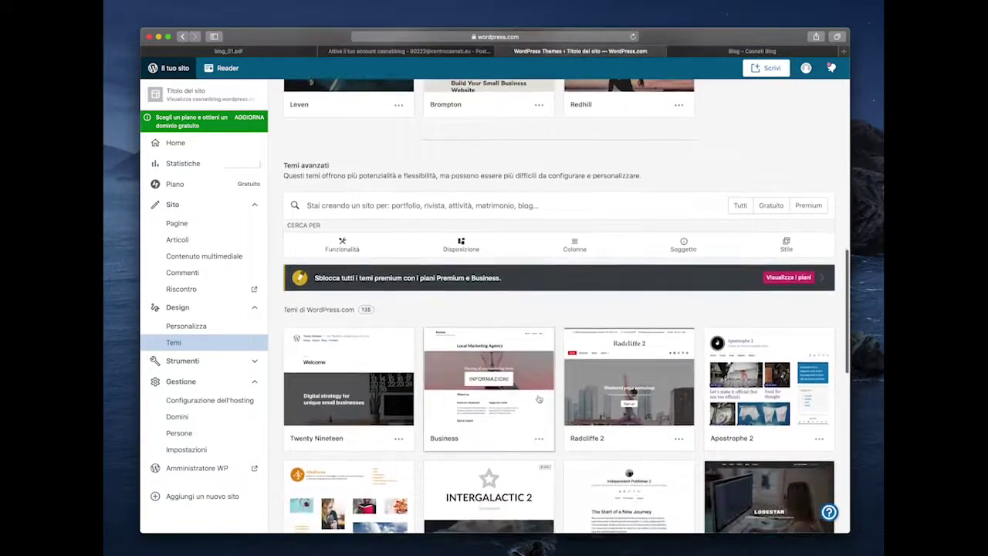
scroll(661, 259, "down", 2)
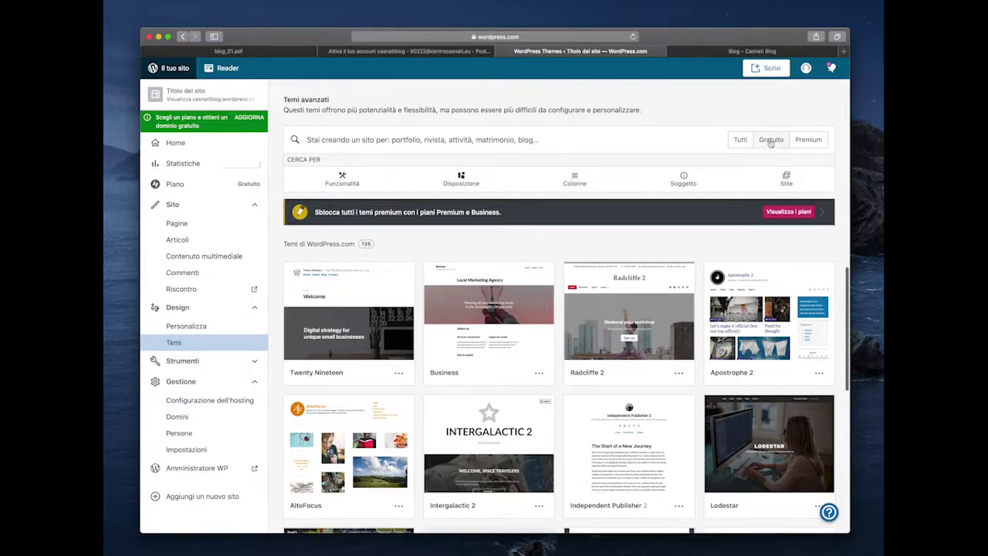
left_click(770, 141)
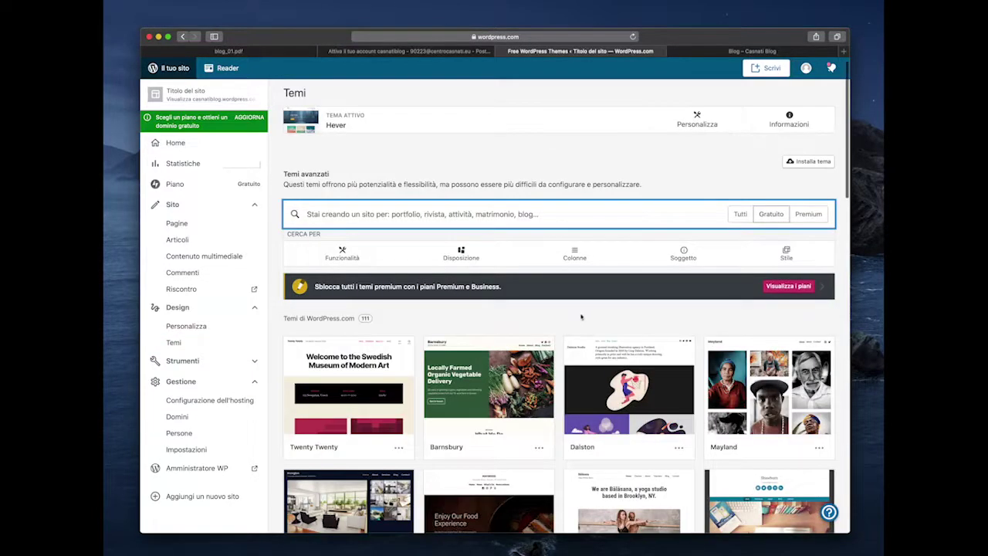
- Open the Mayland theme's details and scroll through its overview and preview
scroll(571, 334, "down", 3)
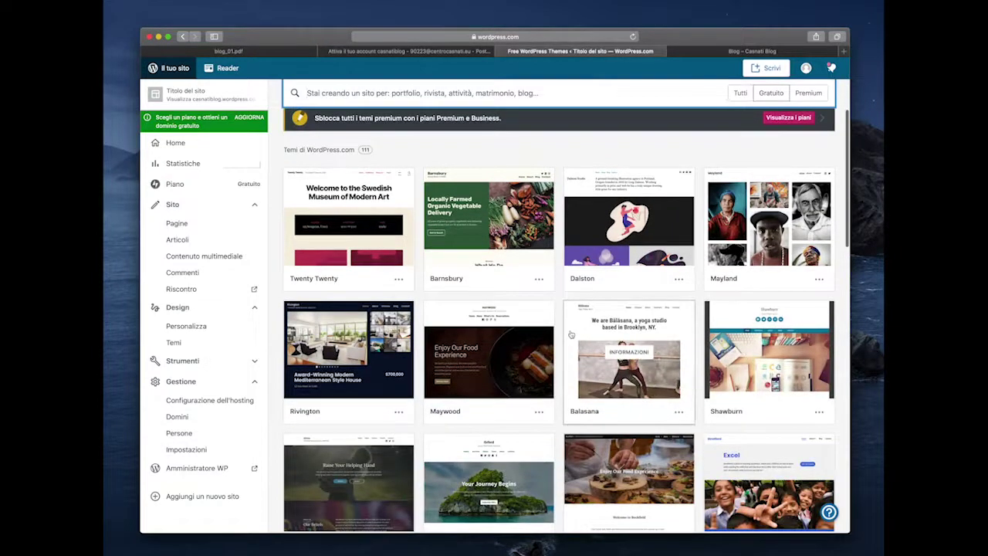
scroll(571, 335, "up", 1)
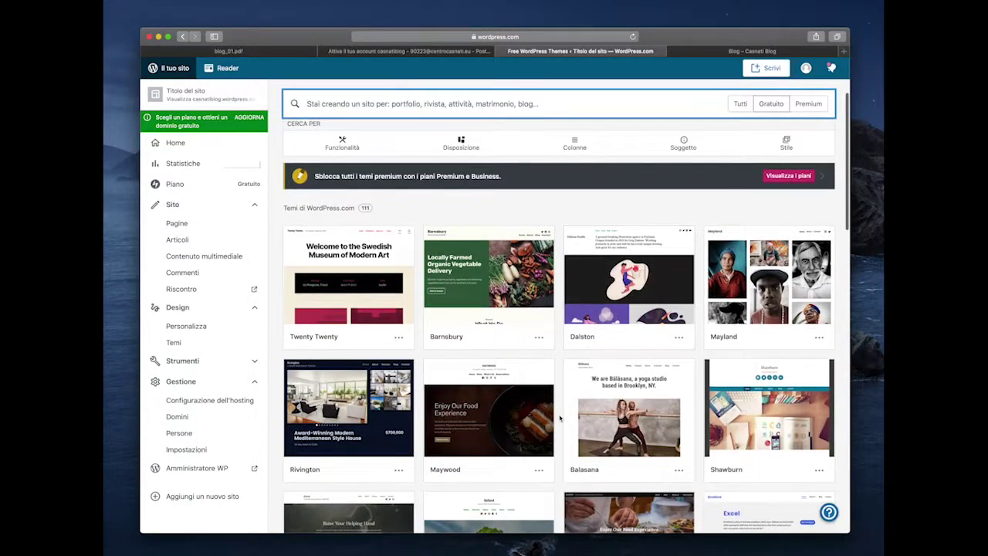
scroll(561, 418, "down", 1)
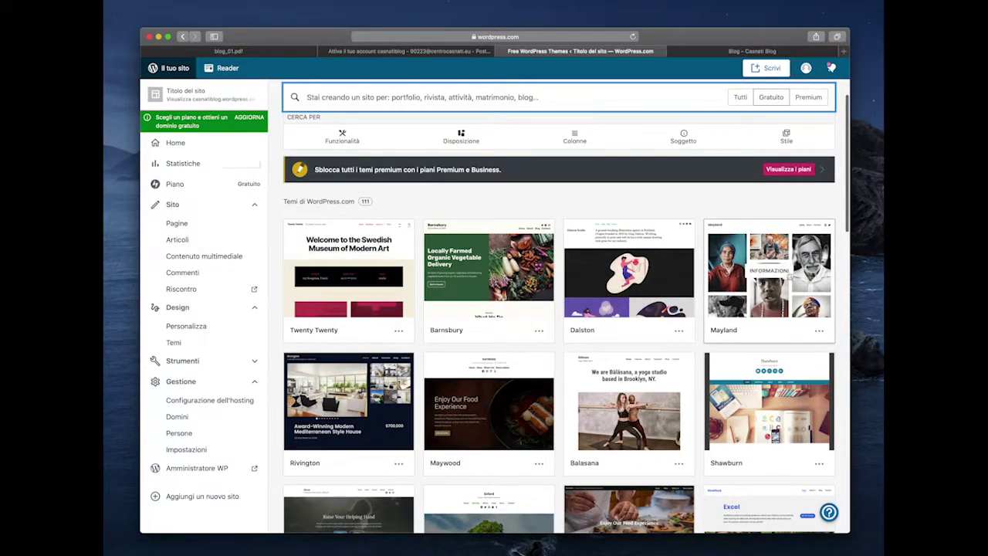
mouse_move(751, 272)
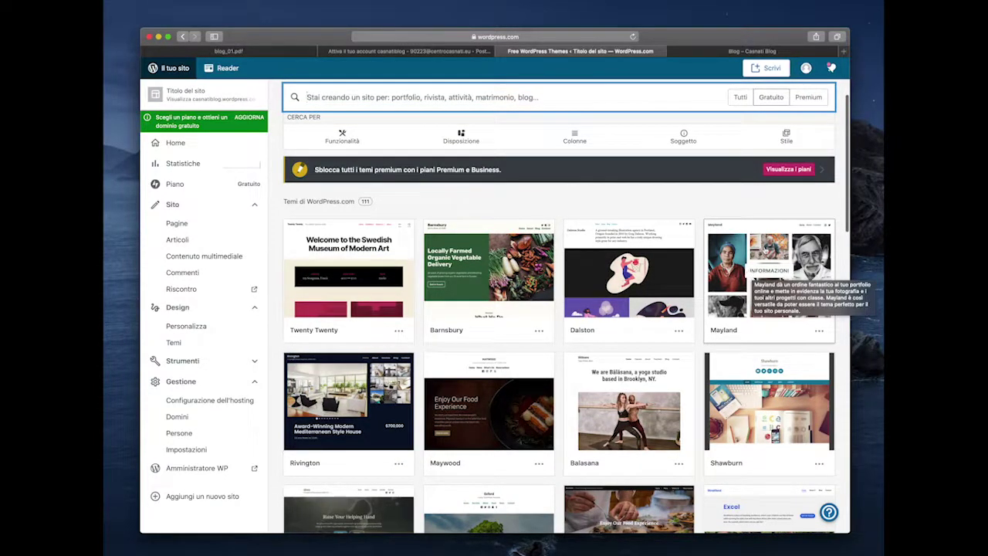
left_click(761, 248)
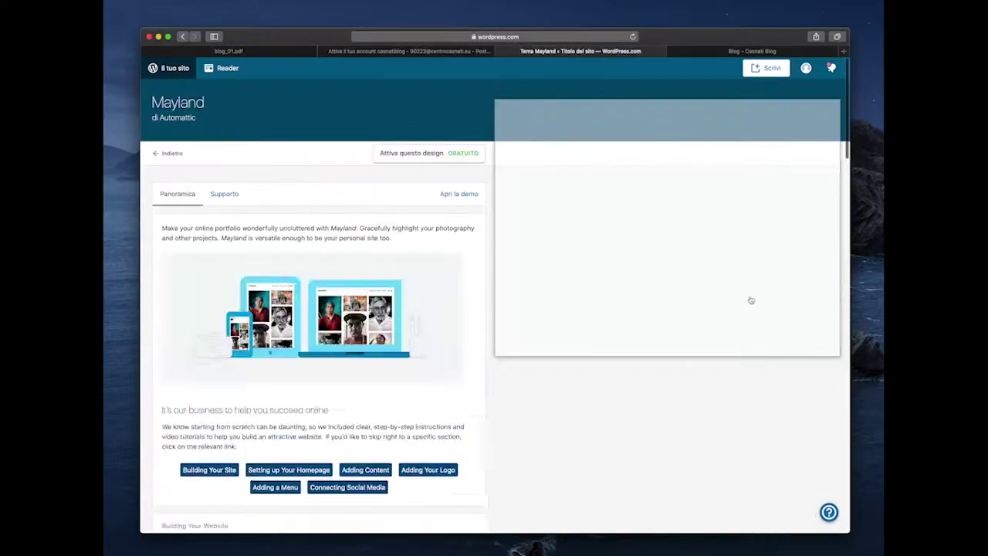
scroll(622, 421, "down", 10)
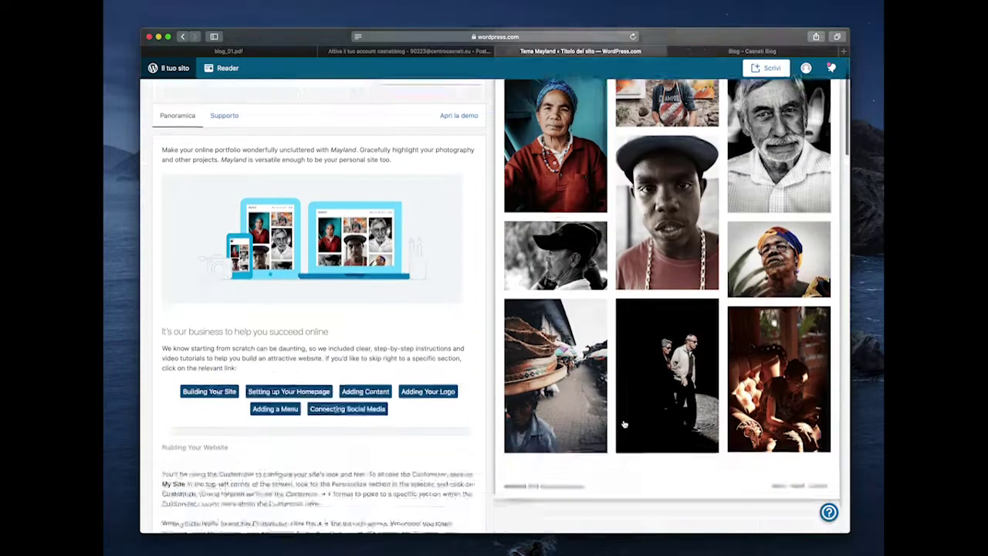
scroll(624, 424, "down", 10)
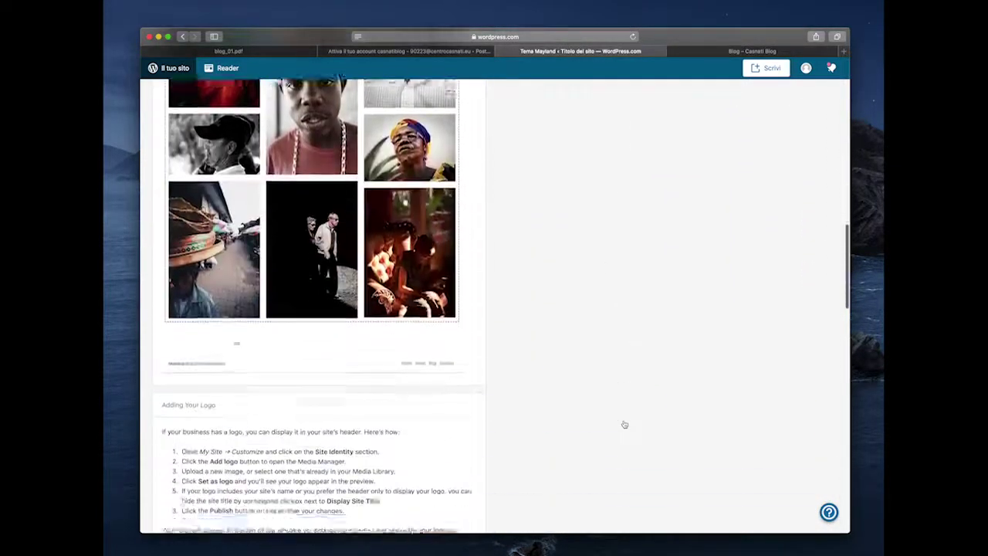
scroll(615, 368, "down", 10)
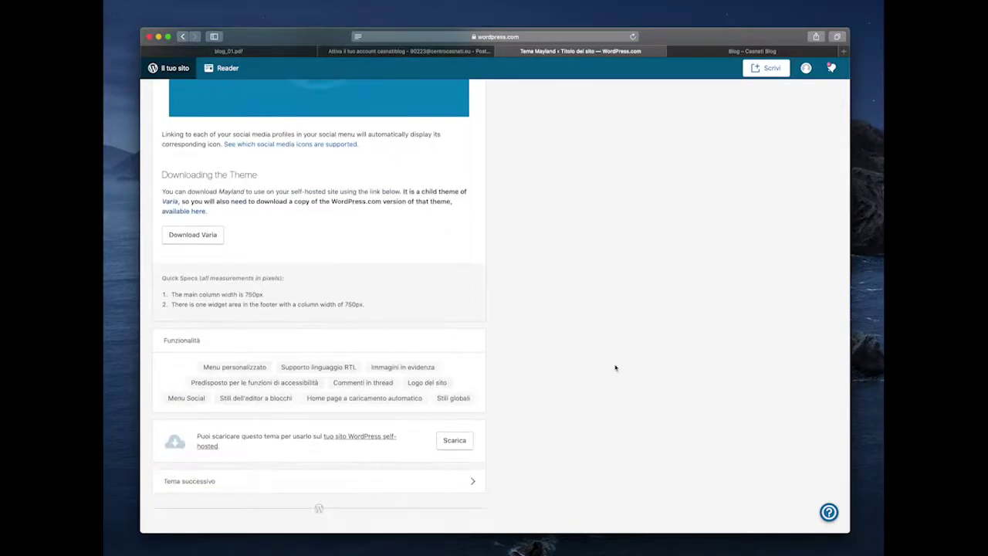
scroll(610, 347, "up", 1)
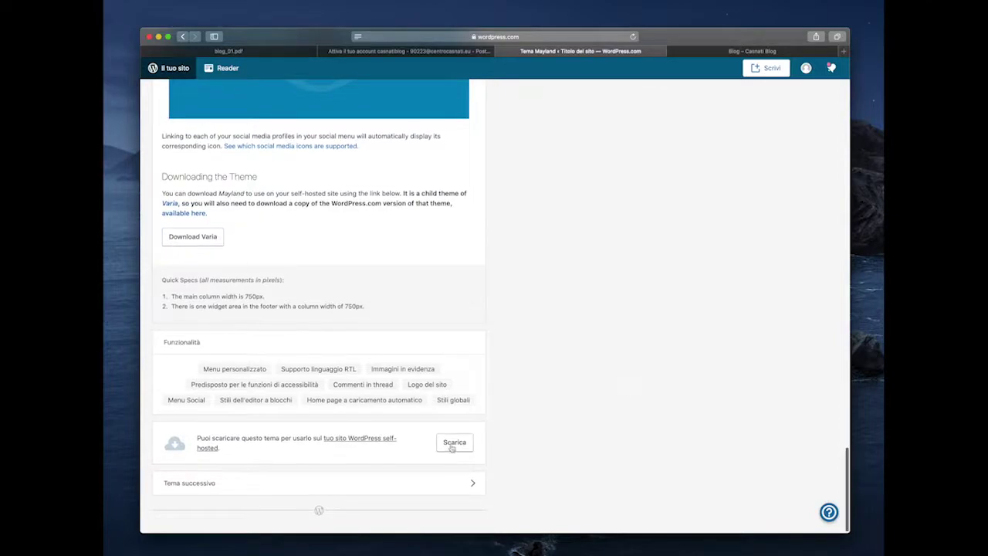
scroll(569, 188, "up", 20)
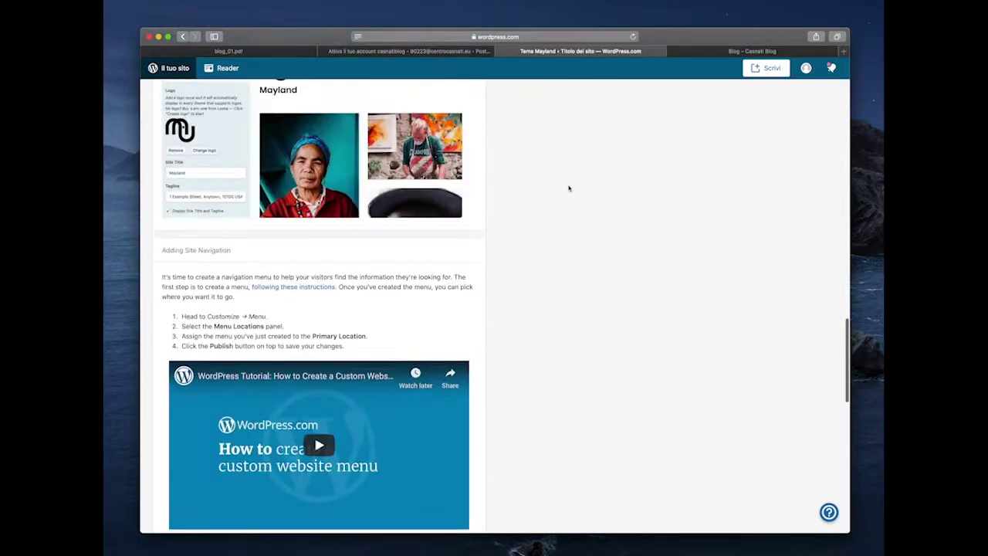
scroll(569, 188, "up", 8)
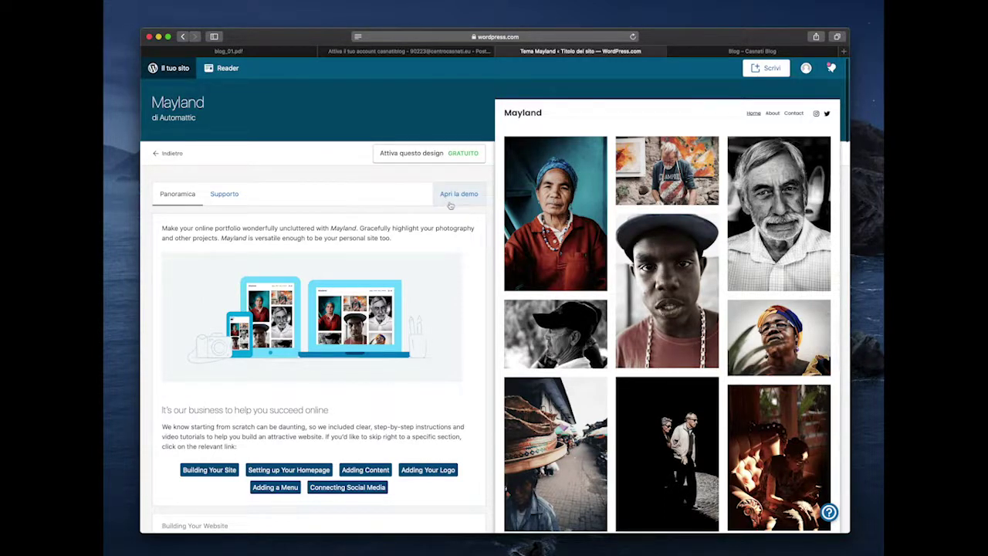
- Activate the Mayland theme, confirm 'Sì, attiva Mayland', and view the live site
left_click(437, 157)
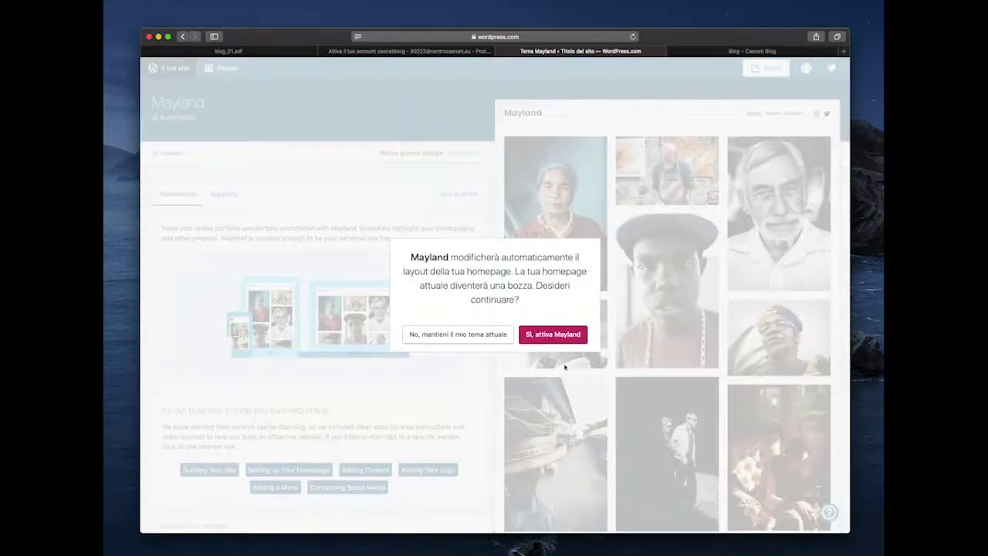
left_click(552, 336)
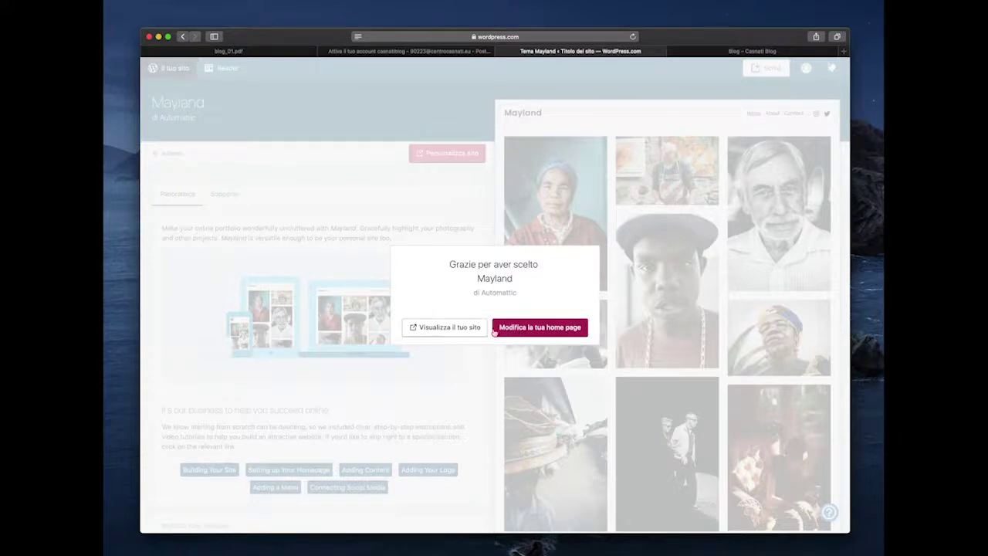
left_click(468, 332)
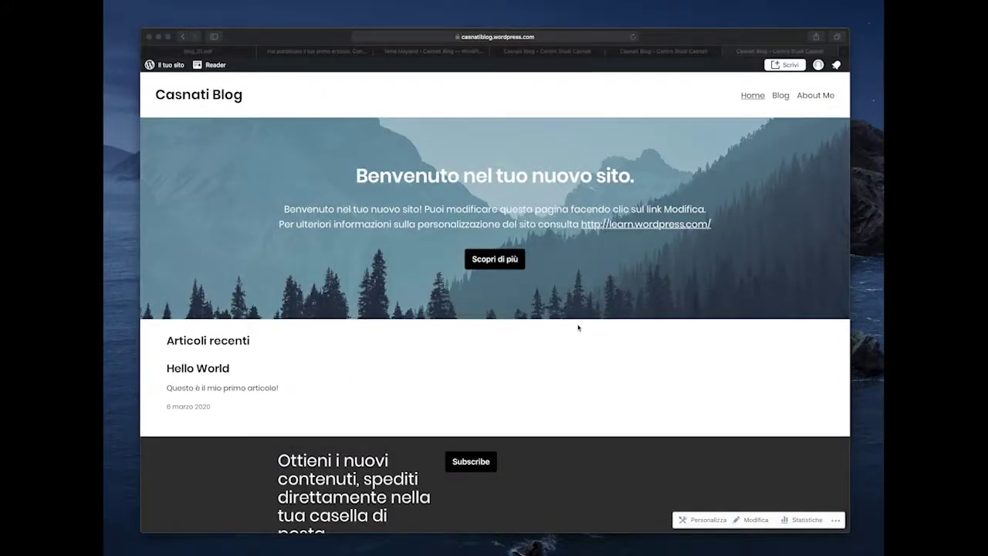
- Scroll the live blog, compare the other Casnati Blog theme tabs, then return to the Tema Mayland tab
scroll(569, 327, "down", 3)
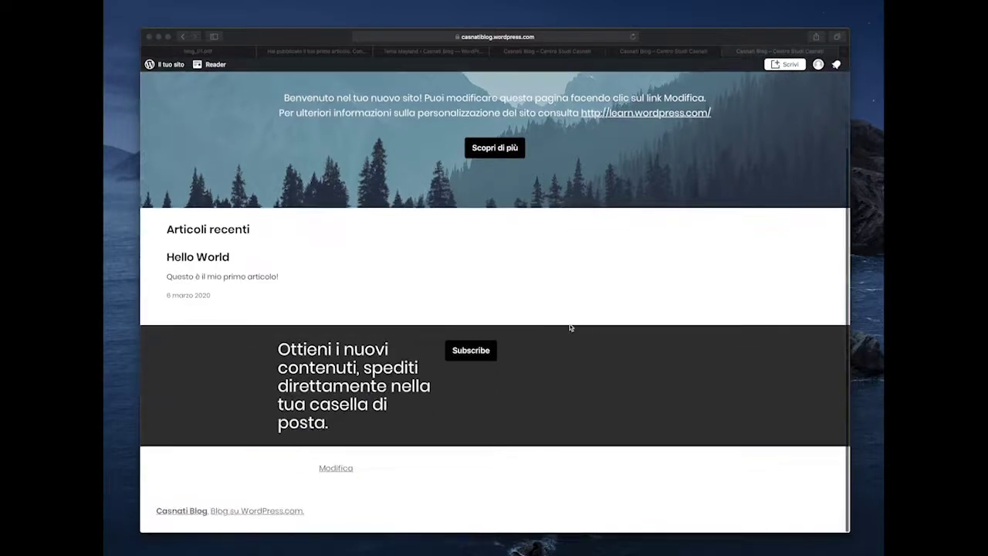
scroll(568, 326, "up", 3)
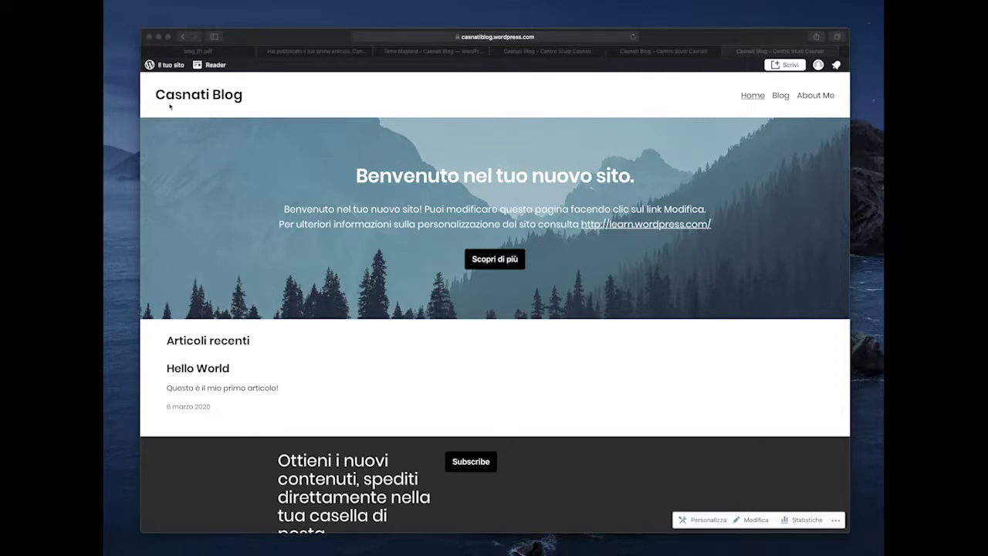
scroll(443, 435, "down", 1)
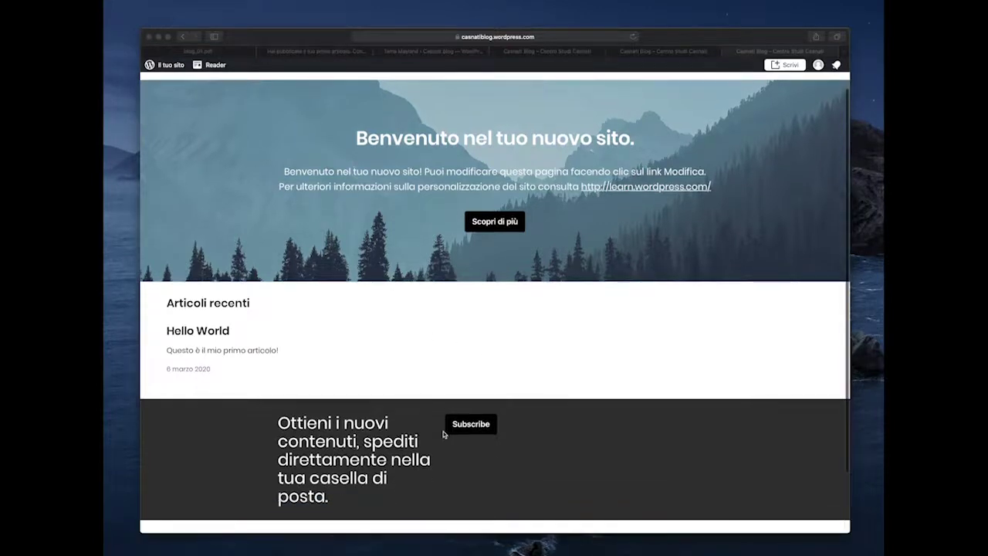
scroll(451, 420, "up", 1)
left_click(668, 51)
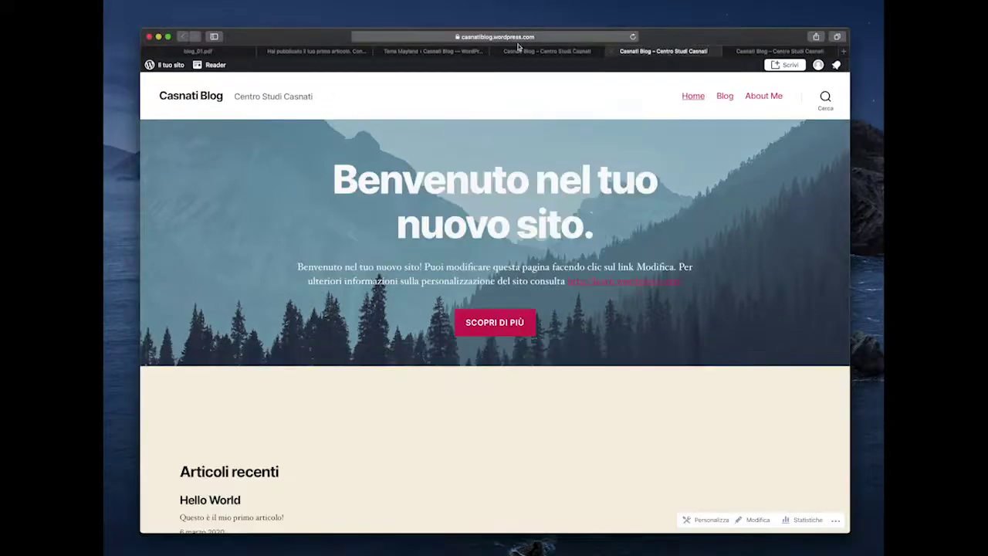
left_click(571, 51)
left_click(431, 51)
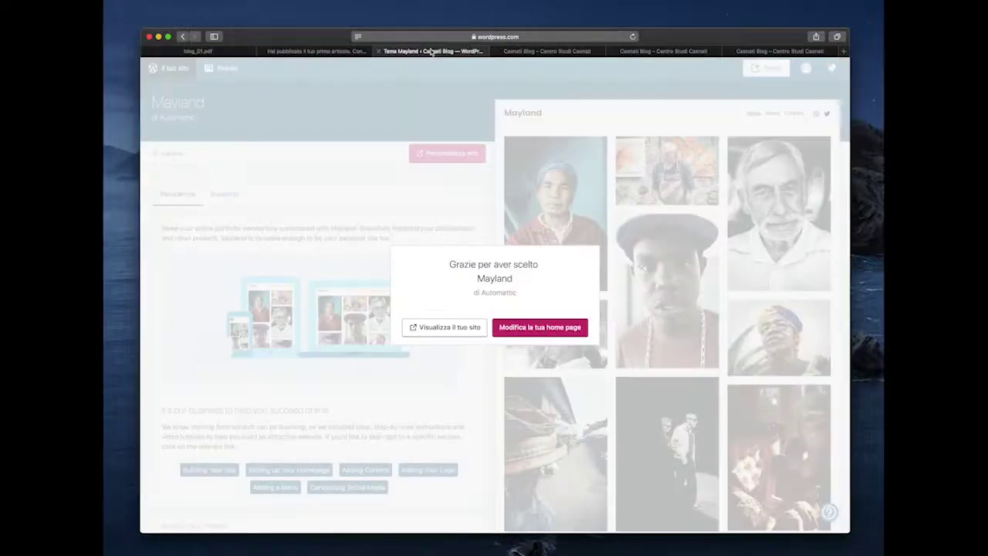
- Dismiss the Mayland welcome dialog and open Personalizza from the site's Themes list
left_click(383, 206)
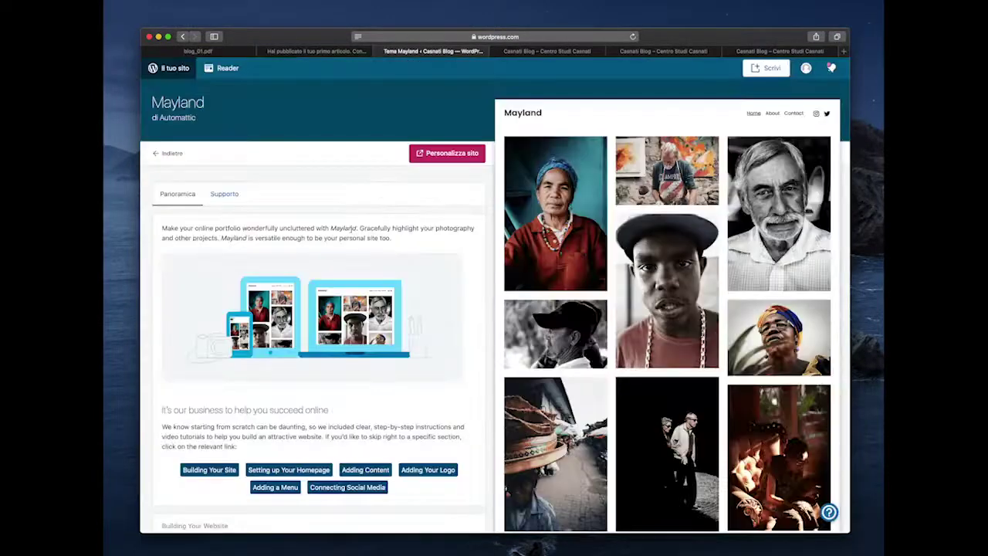
left_click(158, 153)
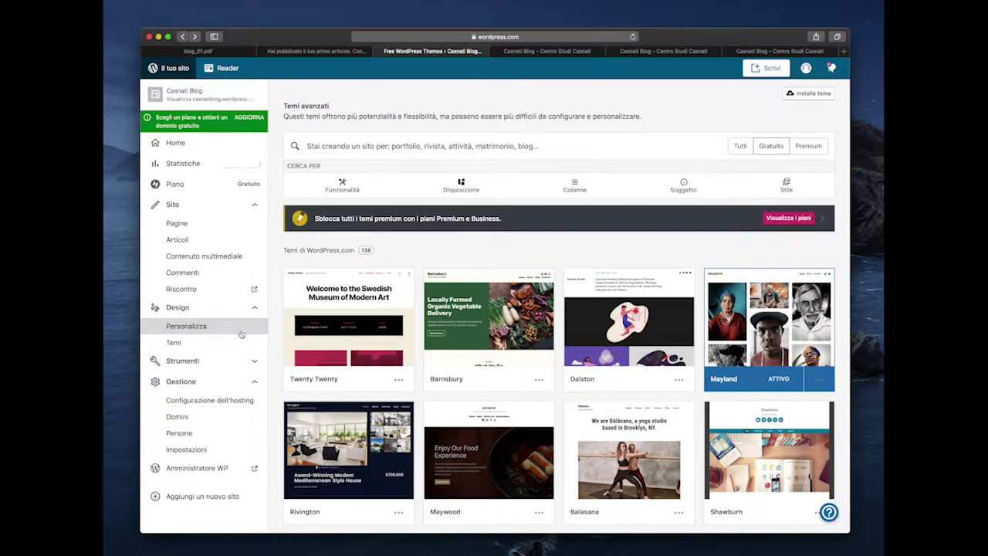
left_click(240, 333)
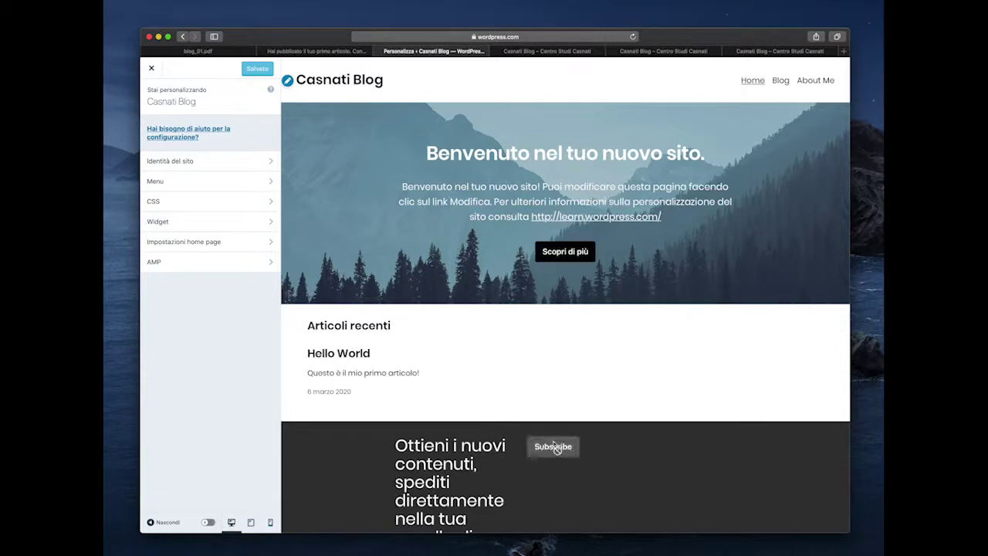
- Append '!' to the site title to make it 'Casnati Blog !' and save
left_click(288, 82)
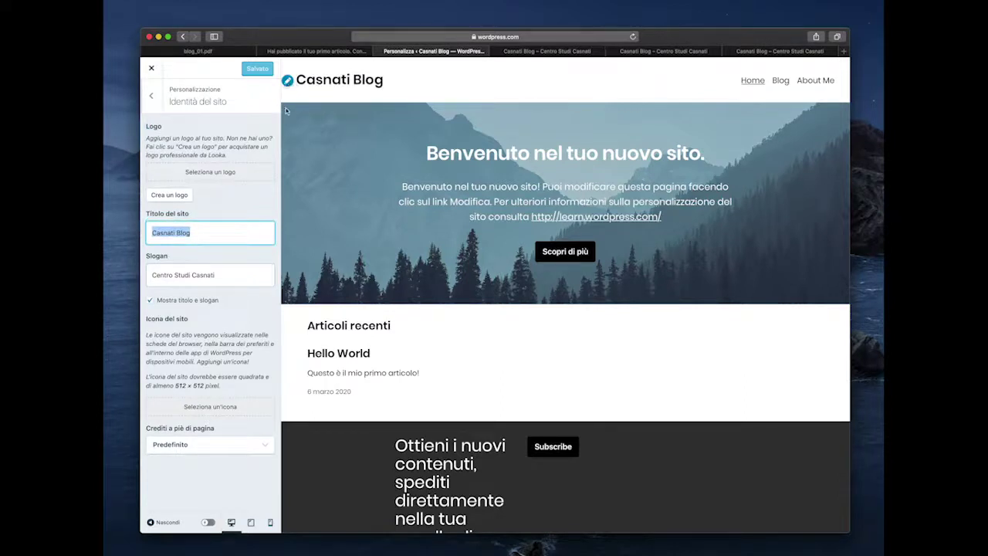
left_click(220, 234)
type("!")
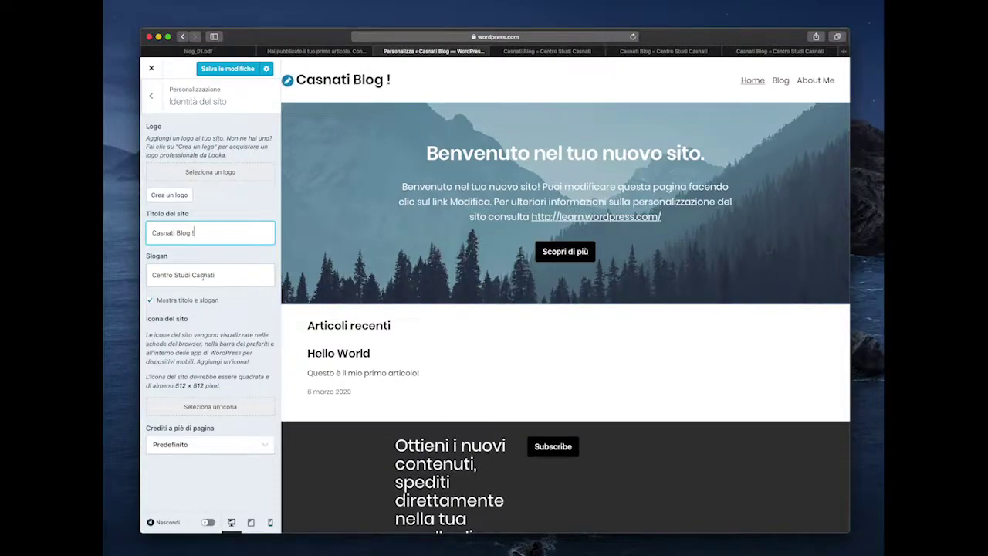
left_click(228, 71)
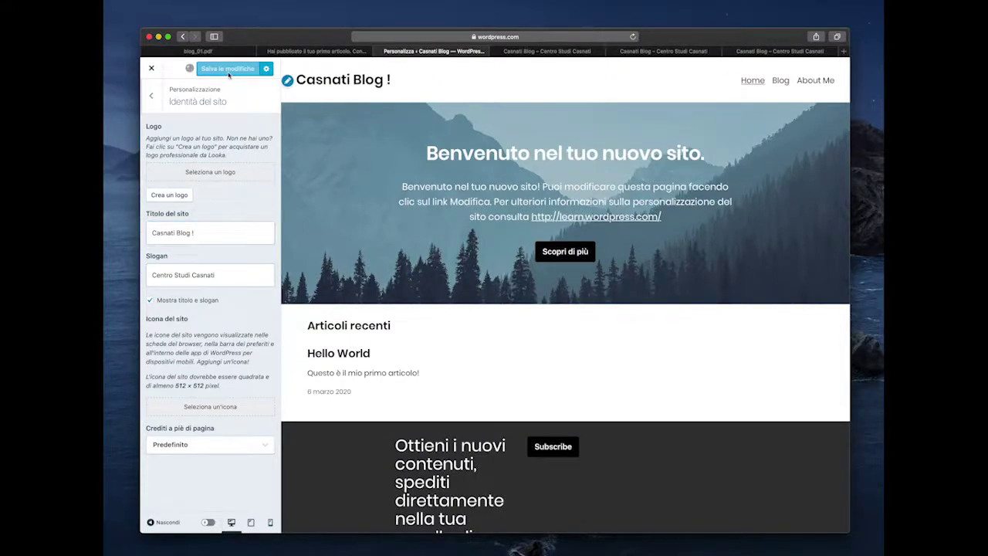
- Reopen the Customizer on the Identità del sito section
left_click(151, 67)
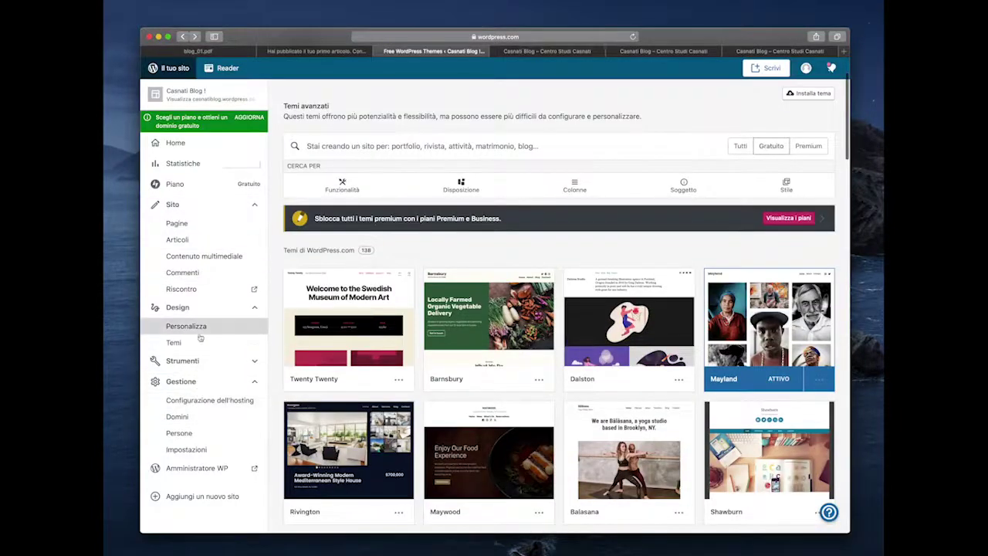
left_click(202, 331)
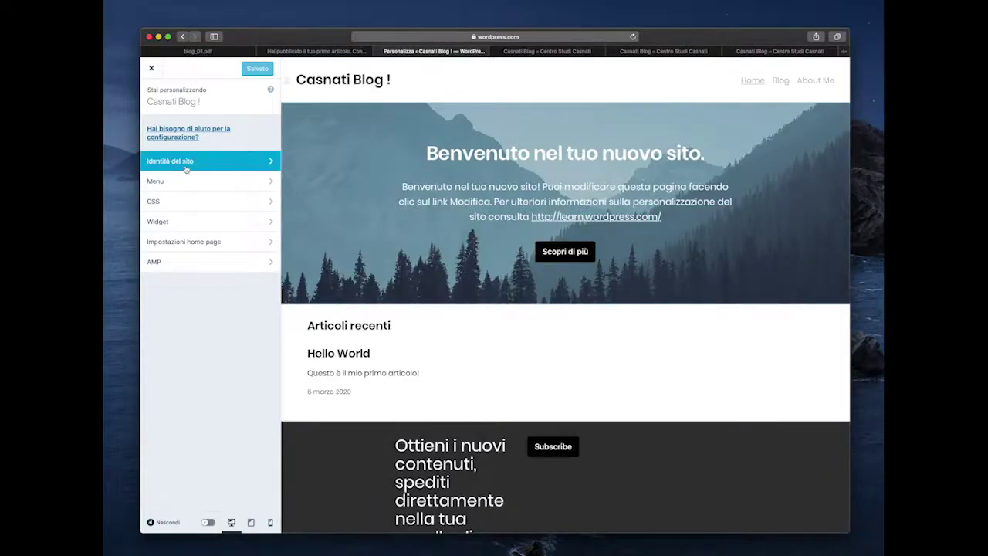
left_click(186, 164)
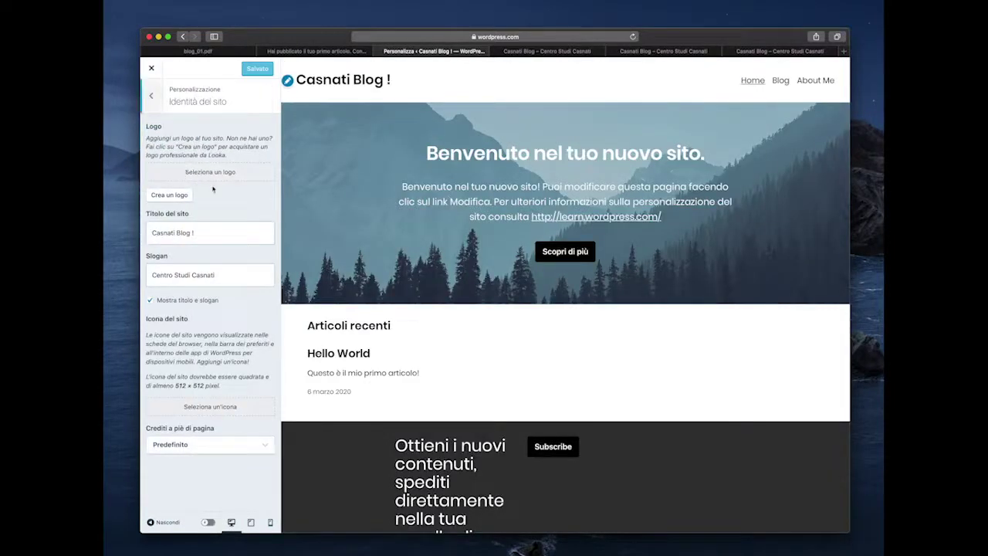
left_click(207, 182)
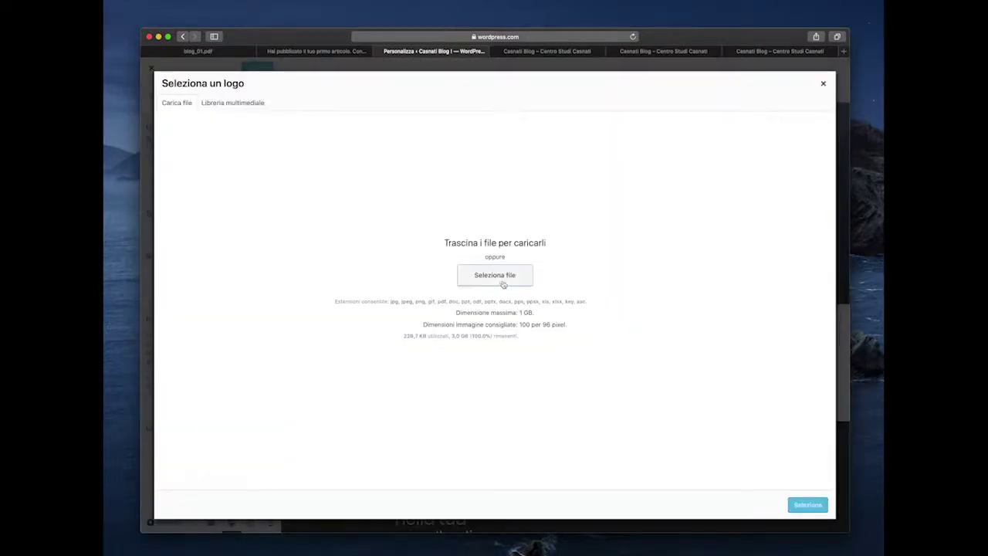
left_click(823, 85)
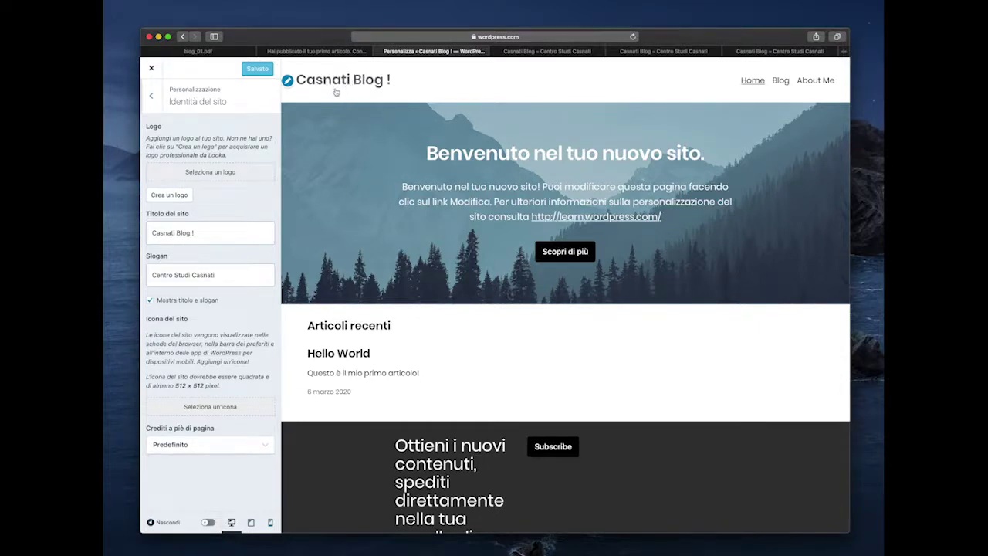
left_click(151, 95)
- Add the Test page from Pagine to the Primary menu, placing it after About Me
left_click(175, 183)
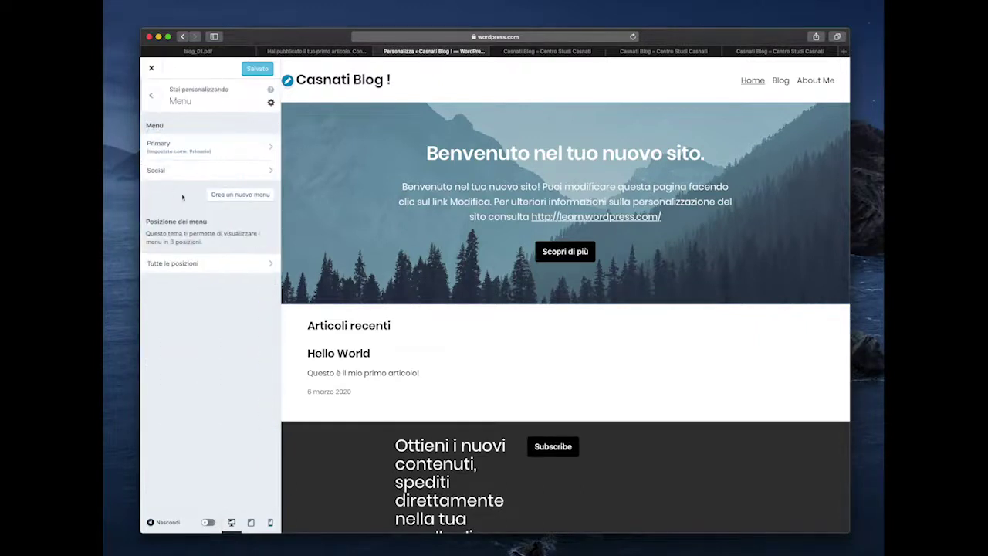
left_click(179, 148)
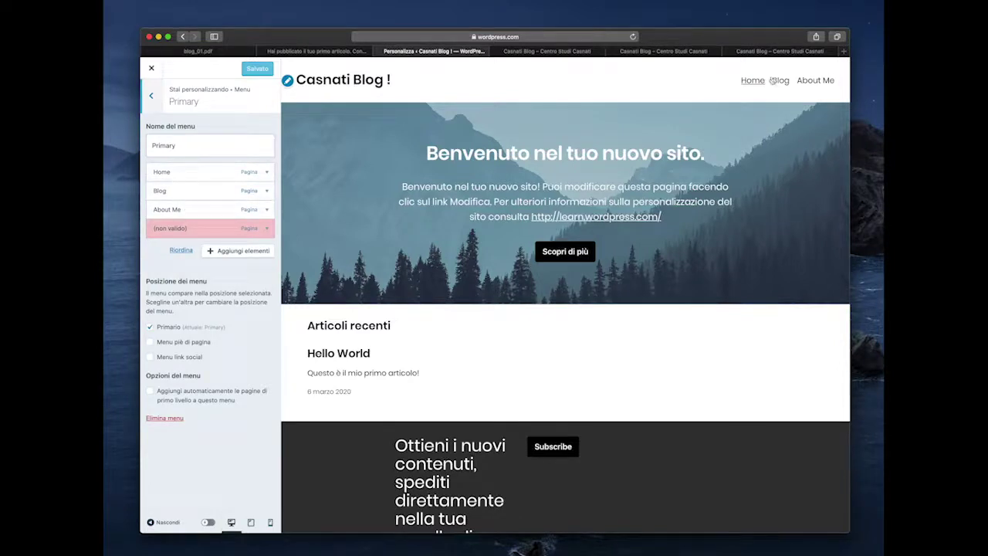
left_click(256, 209)
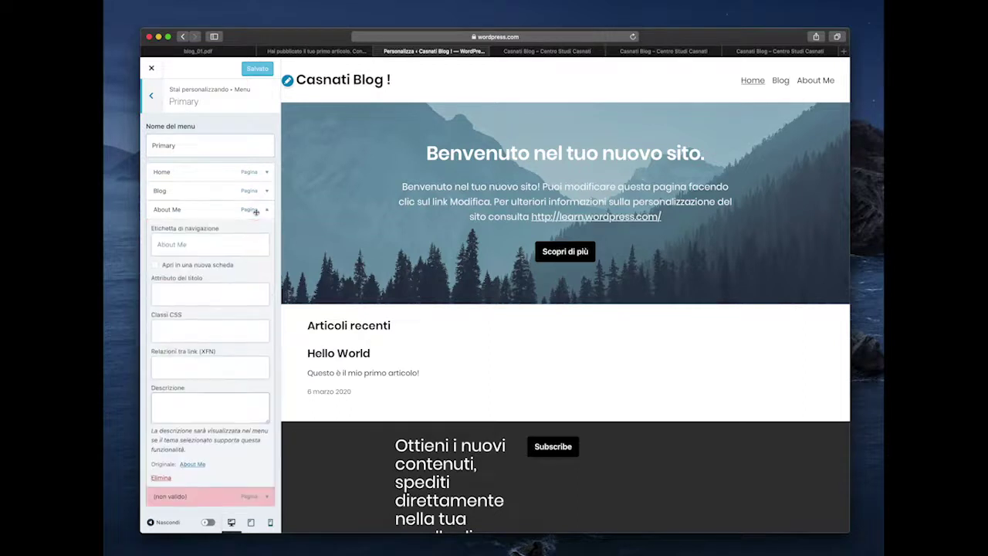
left_click(255, 210)
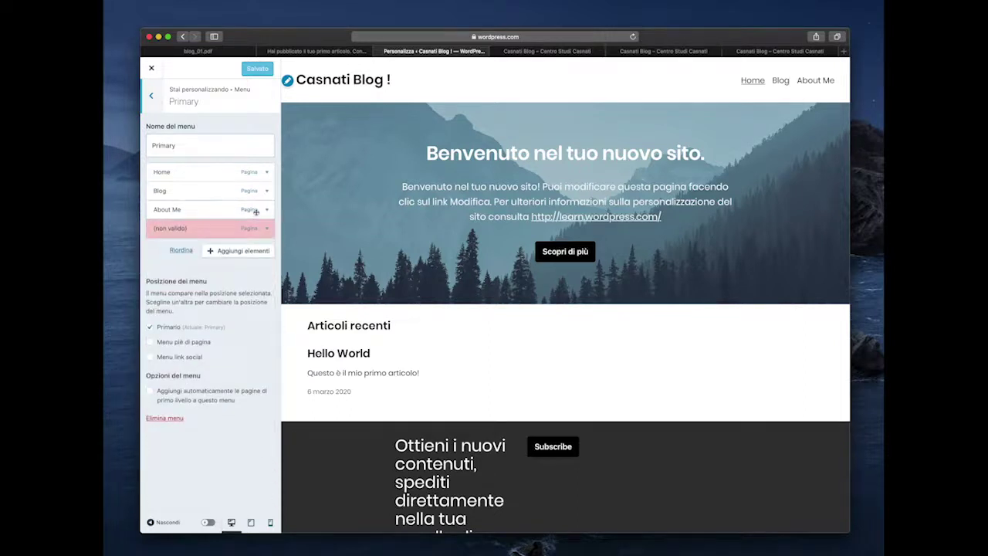
left_click(243, 255)
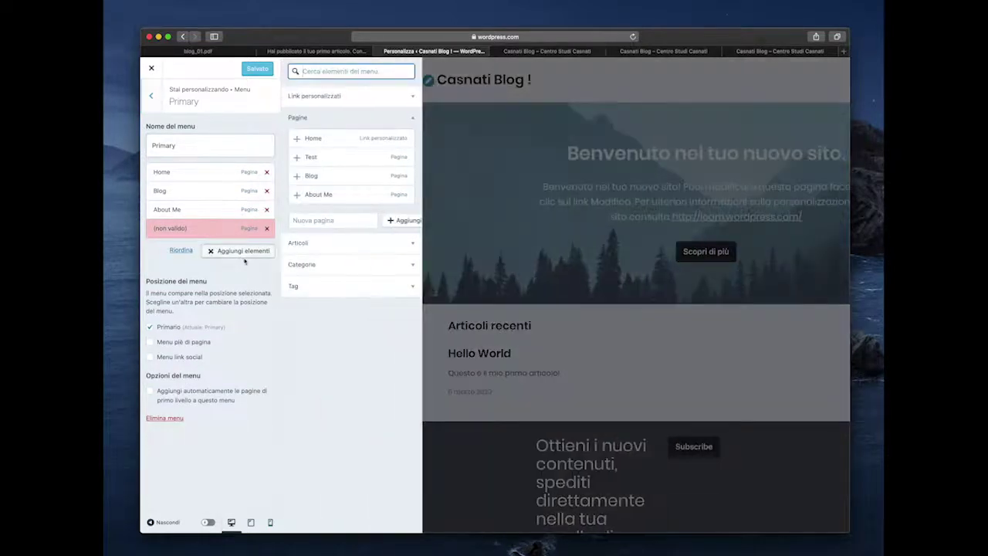
left_click(315, 162)
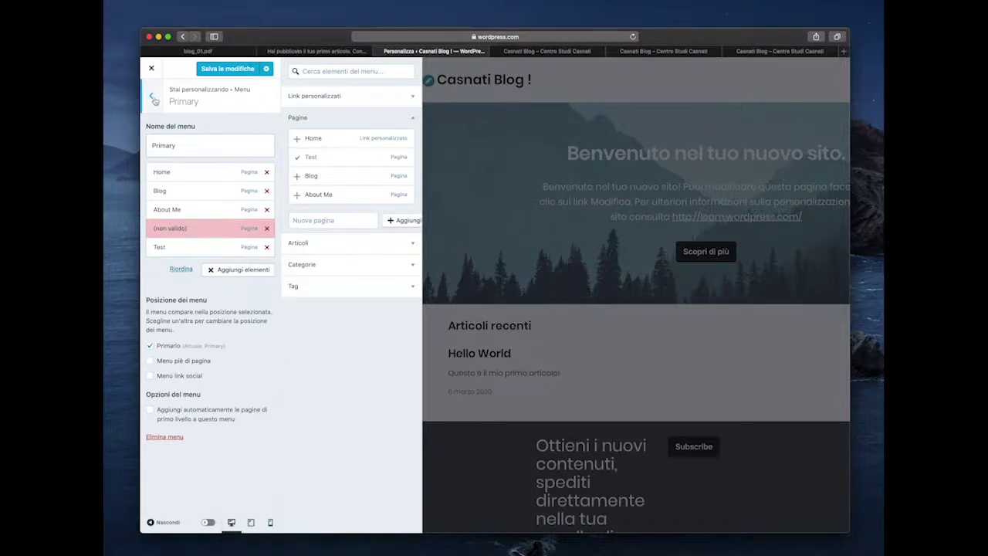
left_click(153, 99)
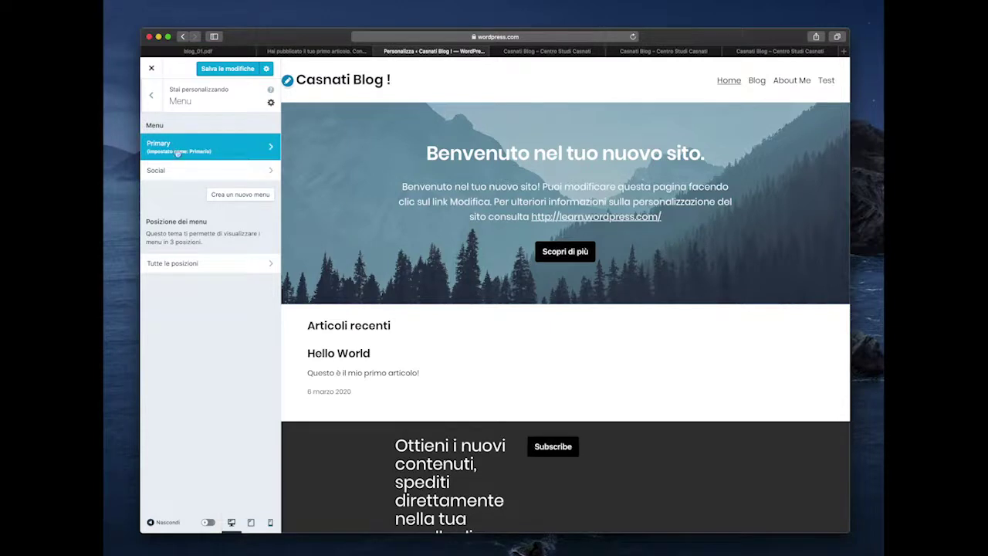
- Reorder the Primary menu to Blog, Home, Test, About Me, keeping Test at top level
left_click(232, 146)
left_click_drag(217, 193, 217, 171)
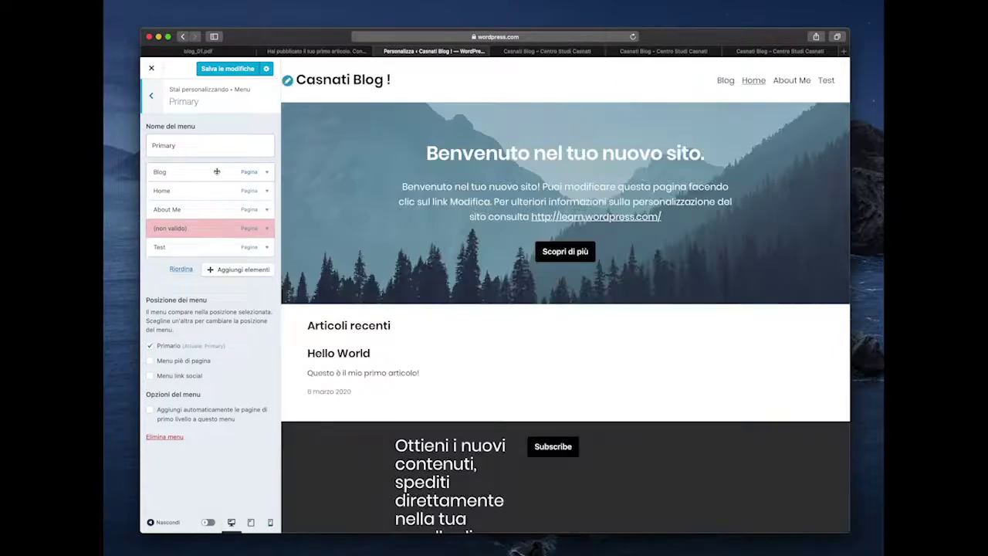
left_click_drag(174, 249, 207, 237)
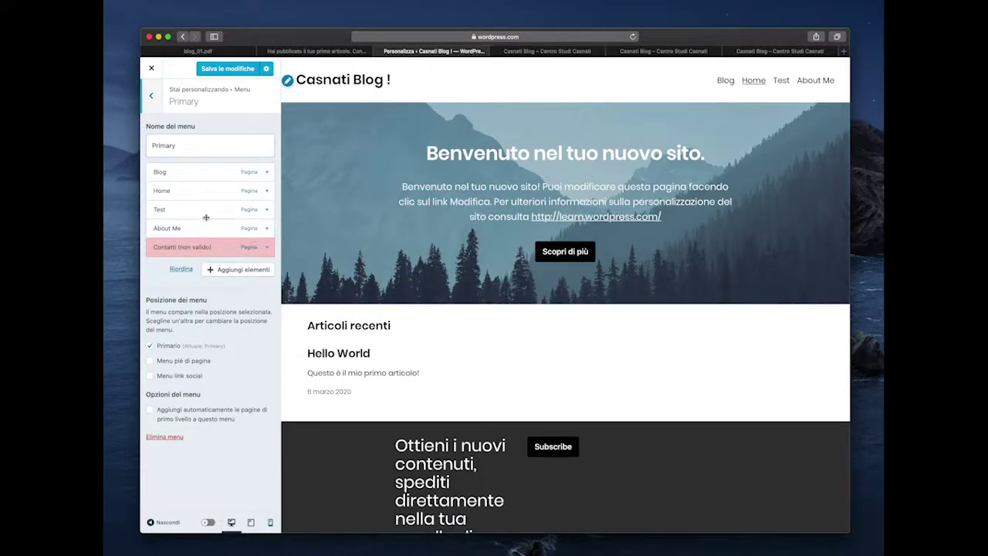
left_click_drag(182, 213, 190, 211)
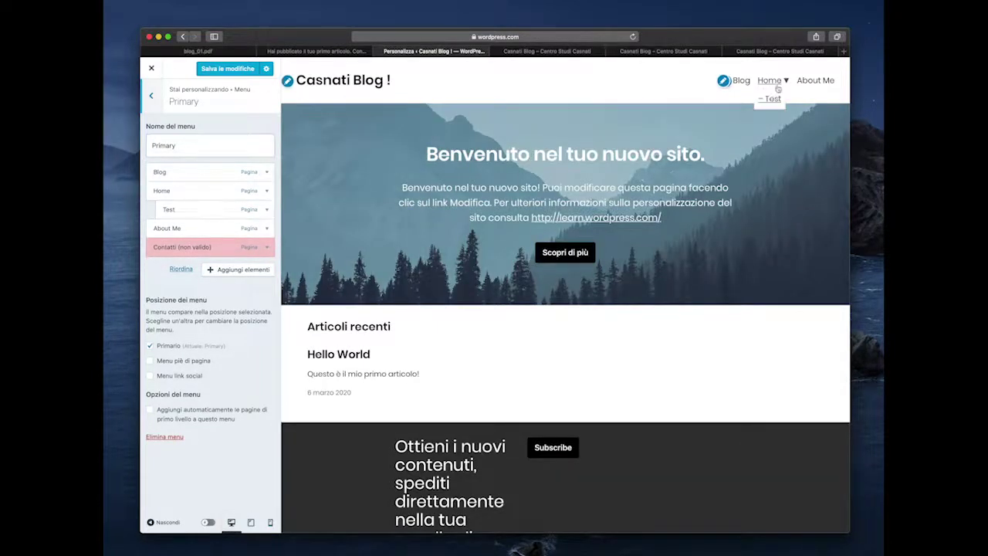
left_click(775, 98)
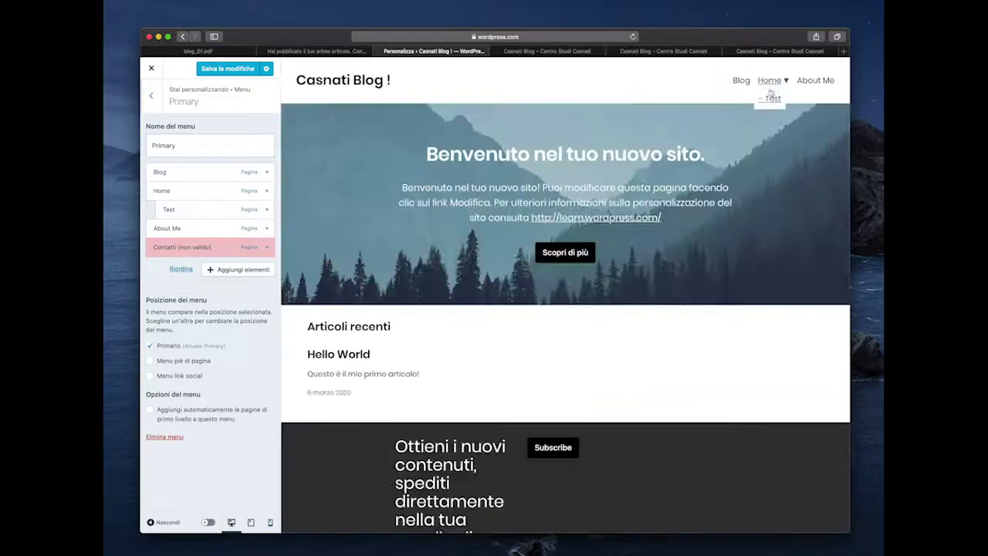
left_click_drag(187, 209, 175, 209)
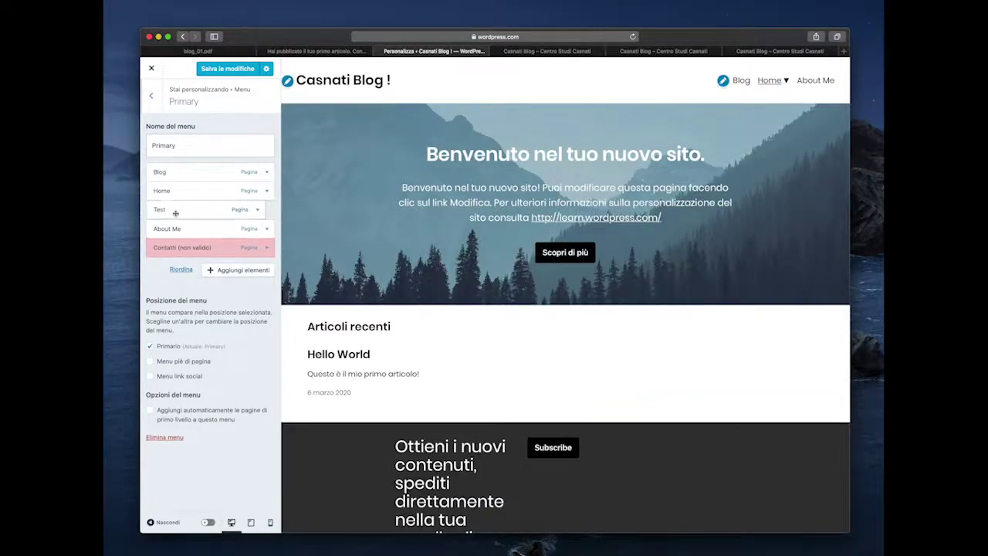
left_click(152, 95)
left_click(151, 97)
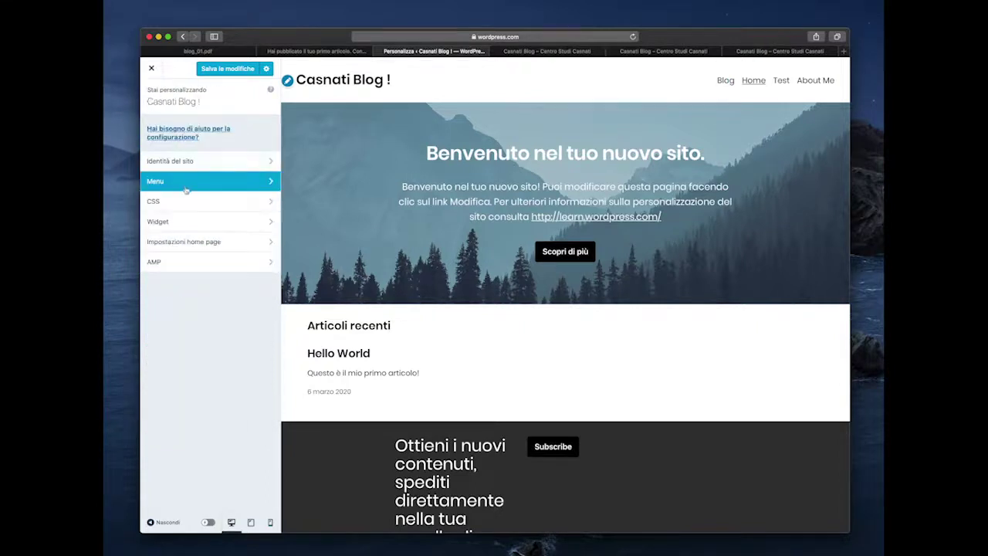